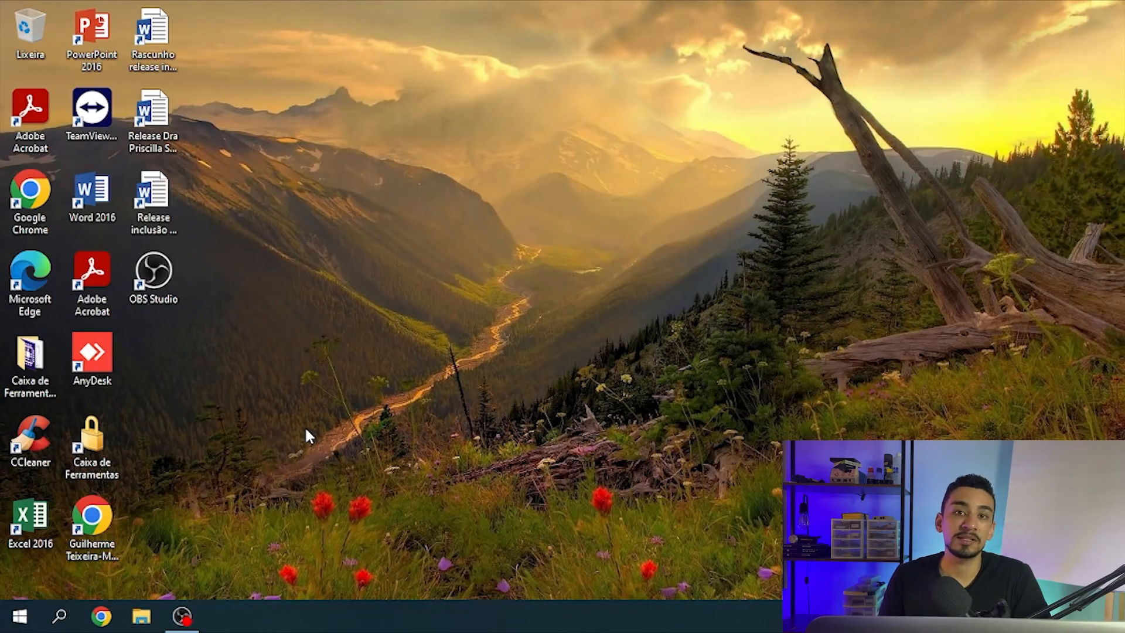
- Open Google Chrome, search Google for "baixar windows 10" and open Microsoft's Windows 10 download page
{"action": "left_click", "coordinate": [101, 615]}
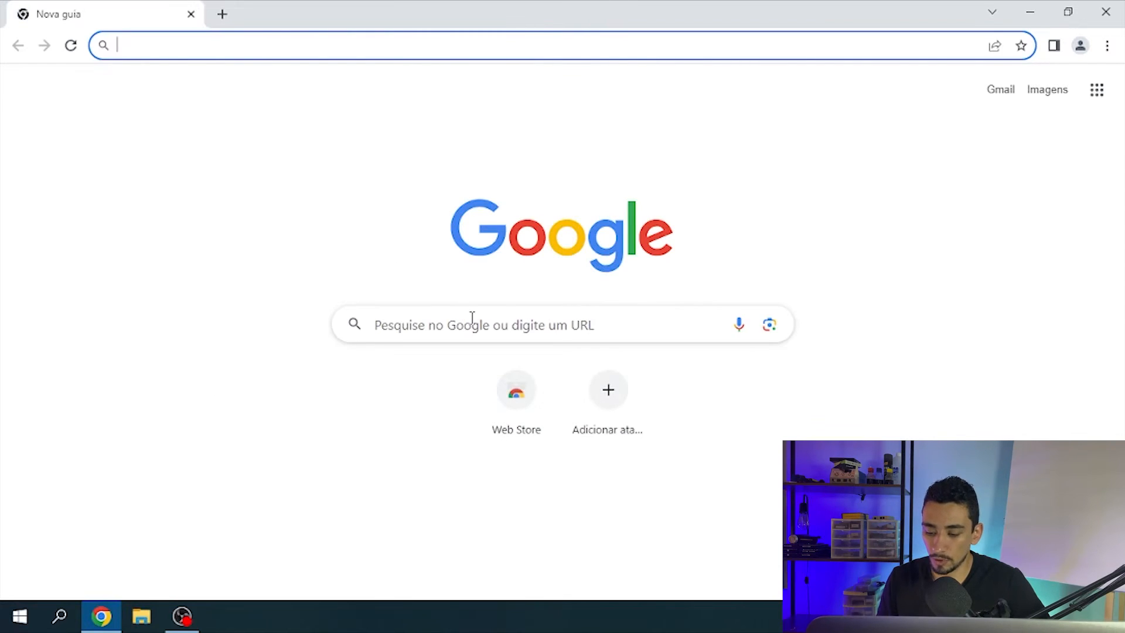
{"action": "left_click", "coordinate": [460, 322]}
{"action": "left_click", "coordinate": [399, 359]}
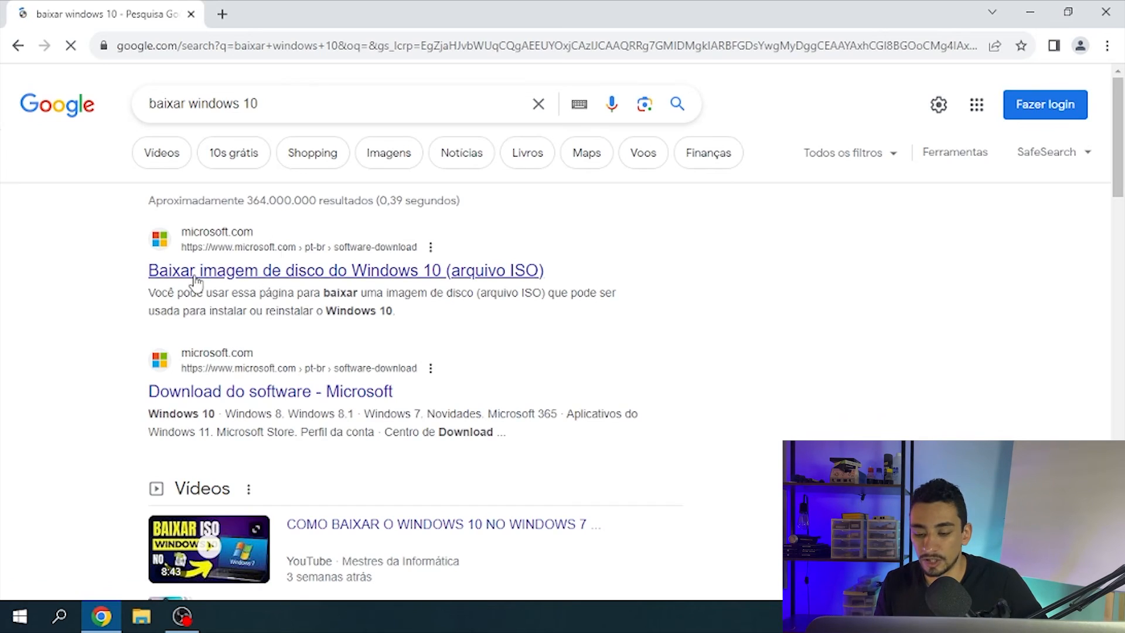
{"action": "left_click", "coordinate": [519, 271]}
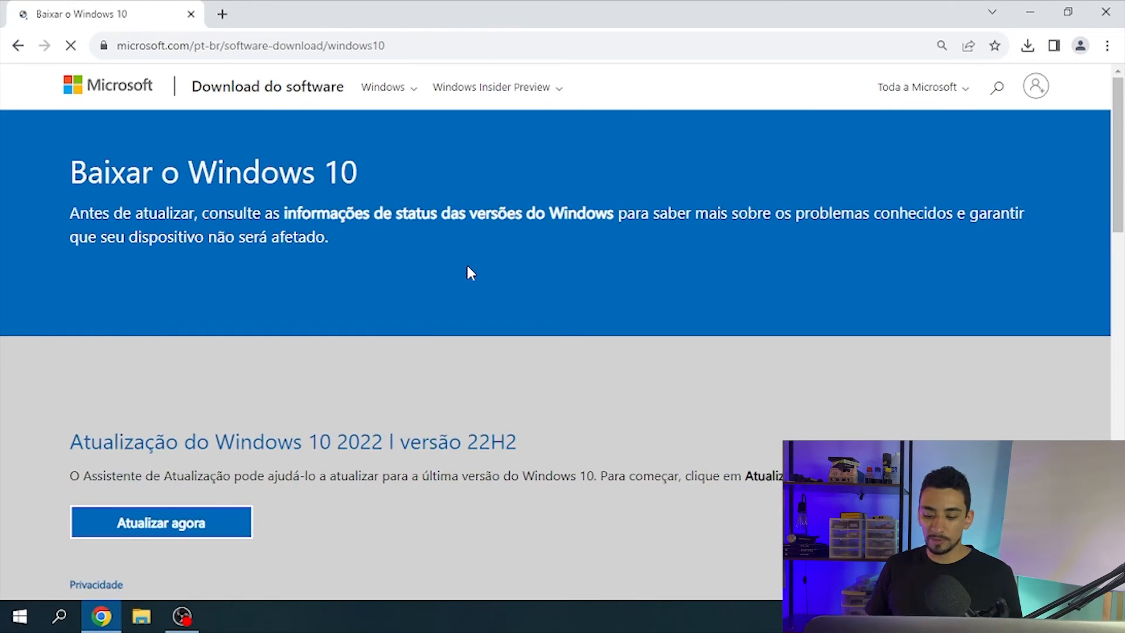
- Download the Windows 10 media creation tool from the section on installing Windows 10 and launch it
{"action": "scroll", "coordinate": [467, 271], "scroll_direction": "down", "scroll_amount": 8}
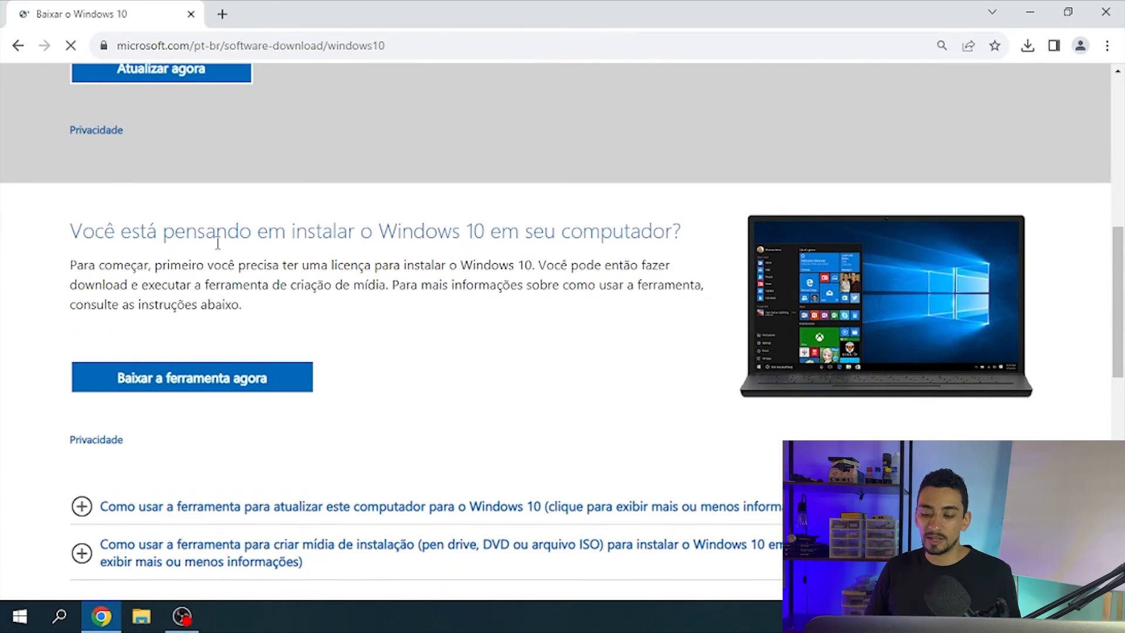
{"action": "left_click_drag", "start_coordinate": [215, 231], "coordinate": [603, 231]}
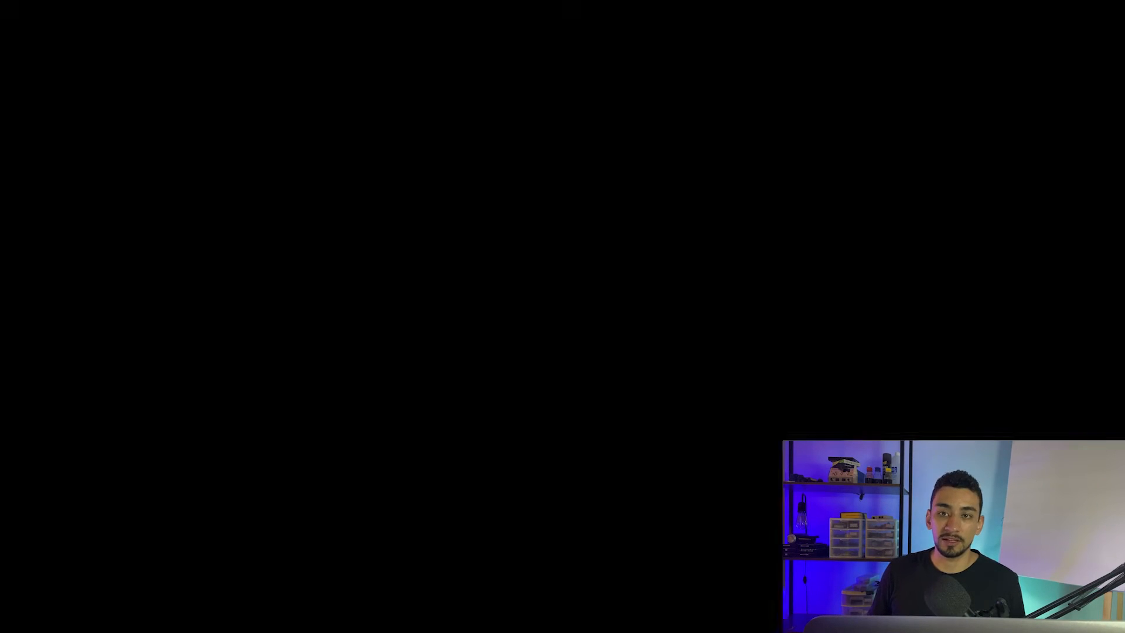
{"action": "left_click", "coordinate": [232, 379]}
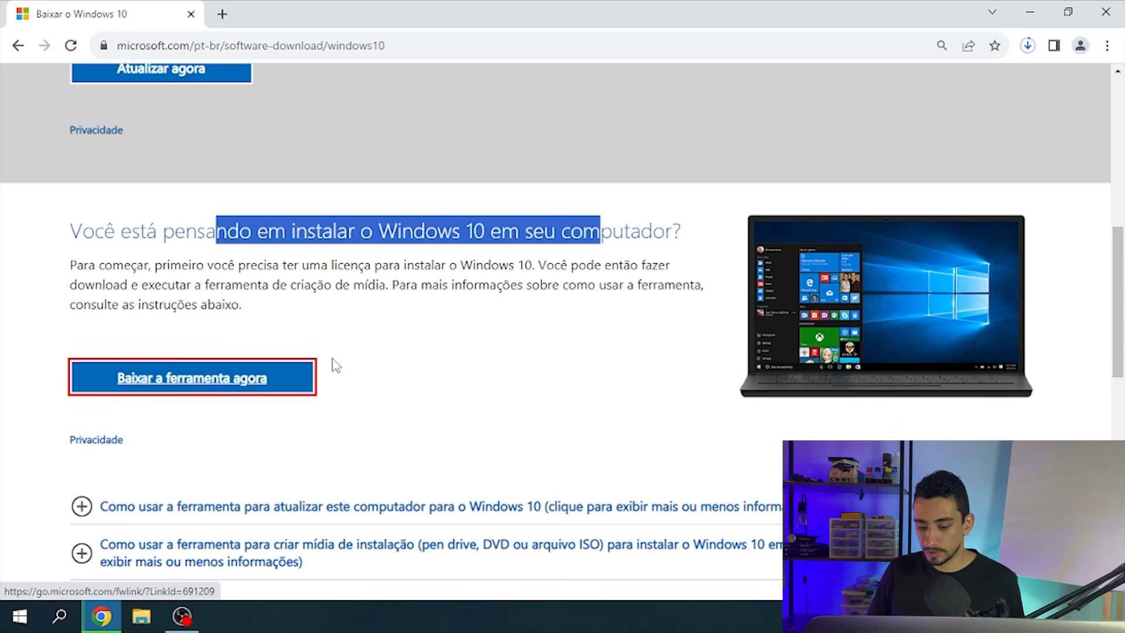
{"action": "left_click", "coordinate": [388, 323]}
{"action": "left_click", "coordinate": [1028, 45]}
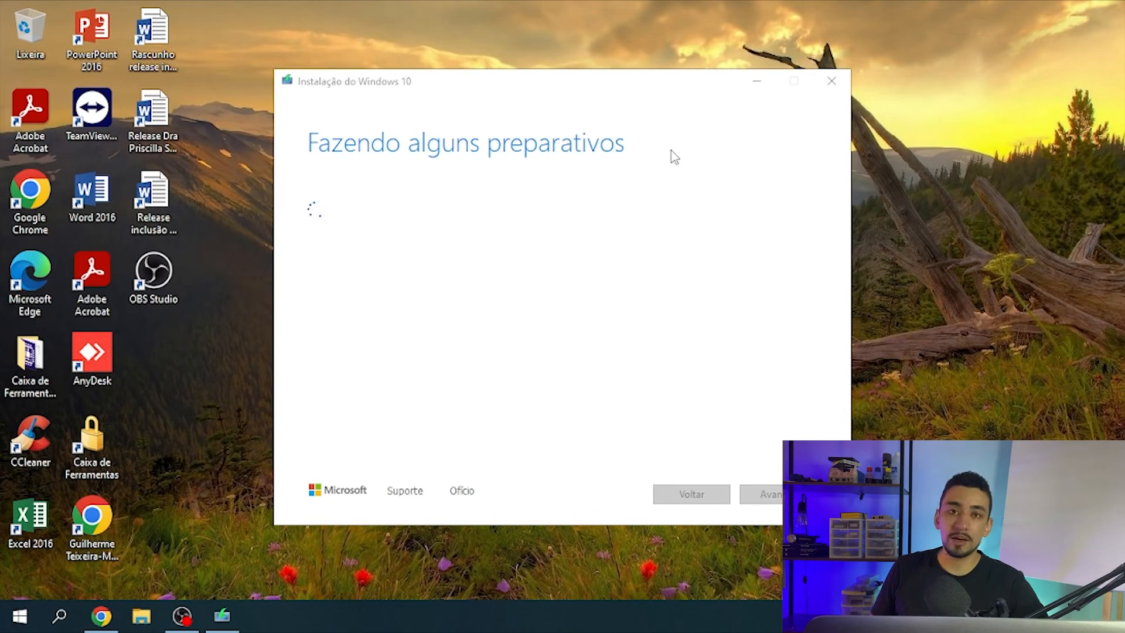
- Accept the licence terms and choose to create installation media (USB drive, DVD or ISO file) for another computer
{"action": "left_click_drag", "start_coordinate": [575, 78], "coordinate": [568, 50]}
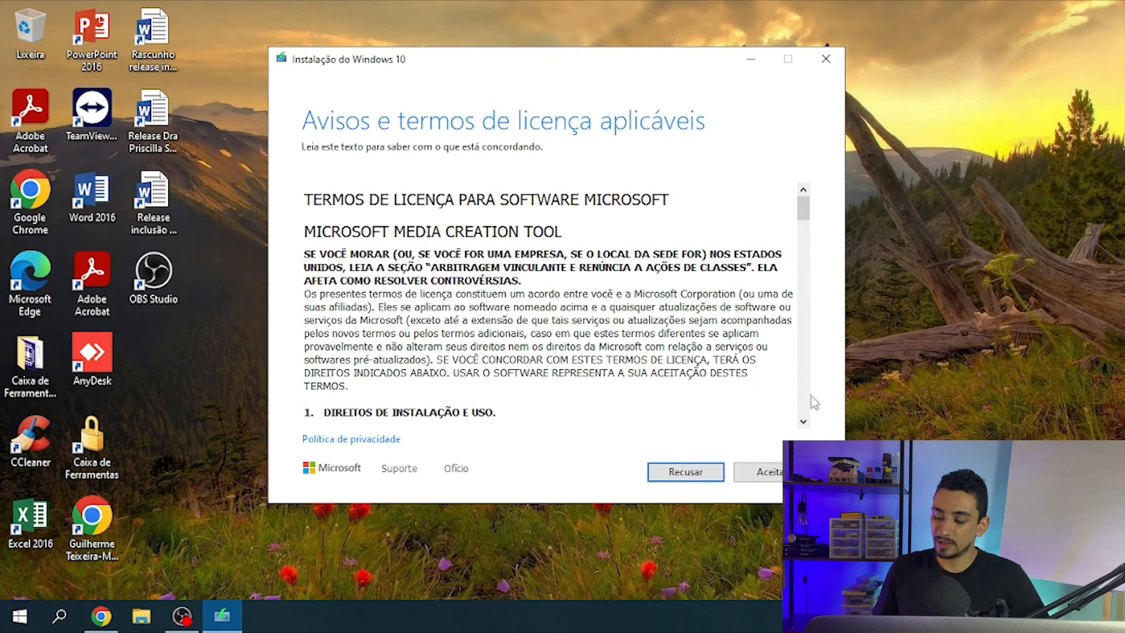
{"action": "left_click", "coordinate": [760, 472]}
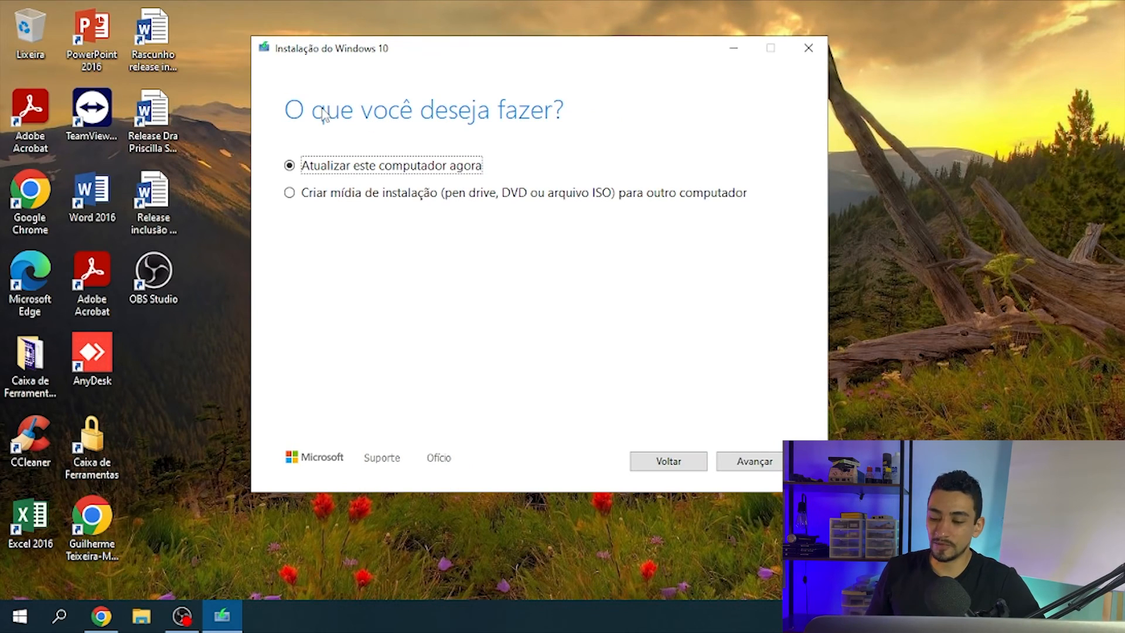
{"action": "left_click", "coordinate": [339, 199]}
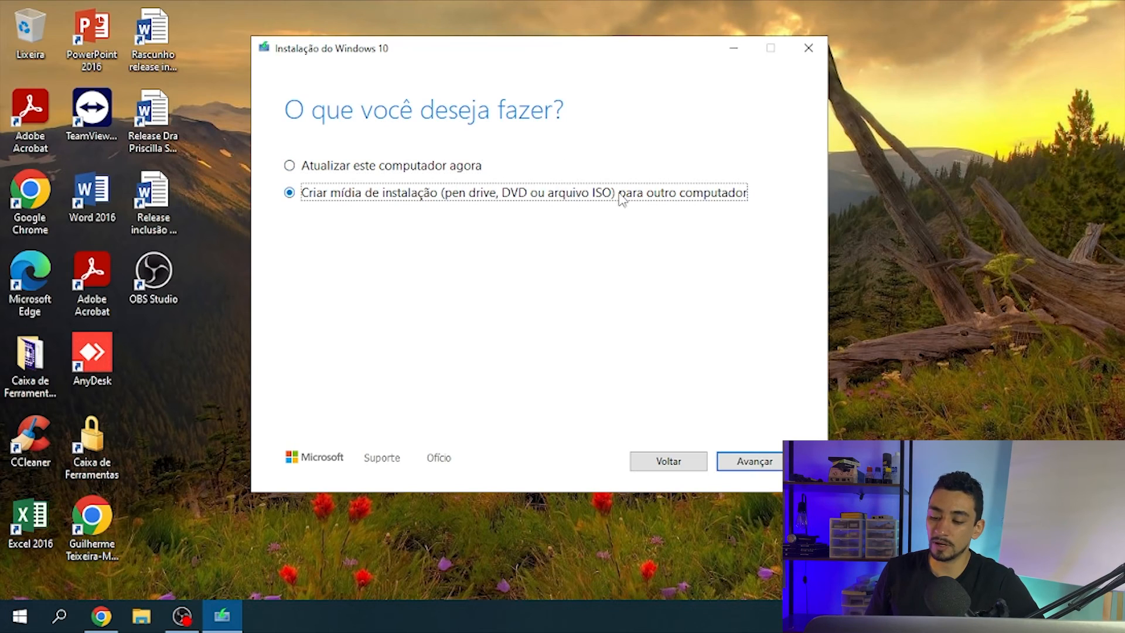
{"action": "left_click", "coordinate": [390, 172]}
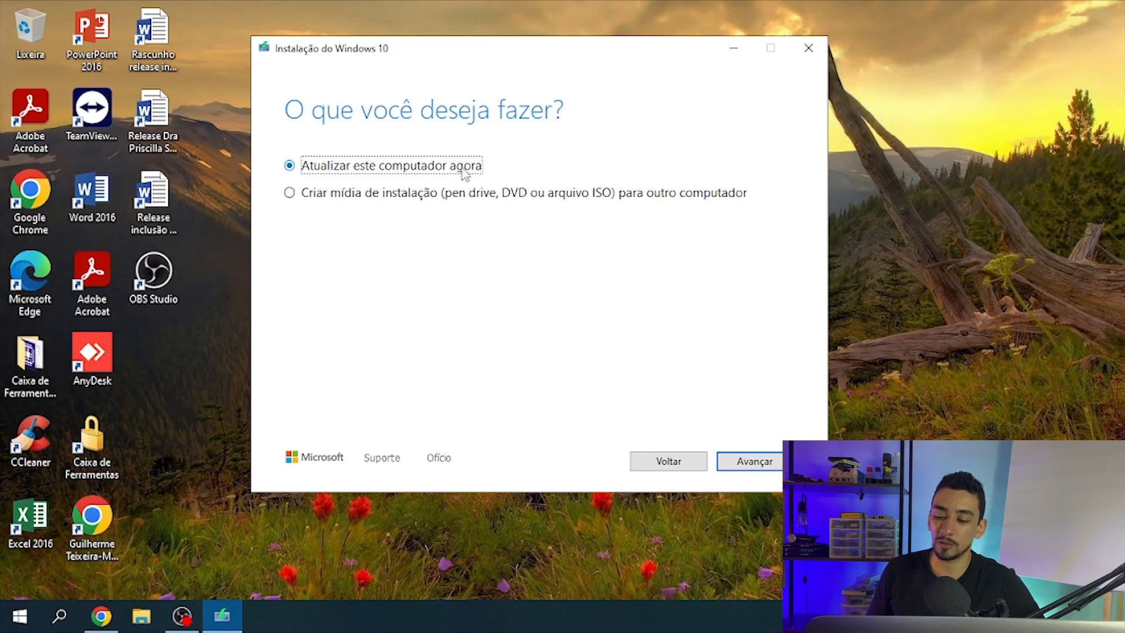
{"action": "left_click", "coordinate": [368, 201]}
{"action": "left_click", "coordinate": [755, 463]}
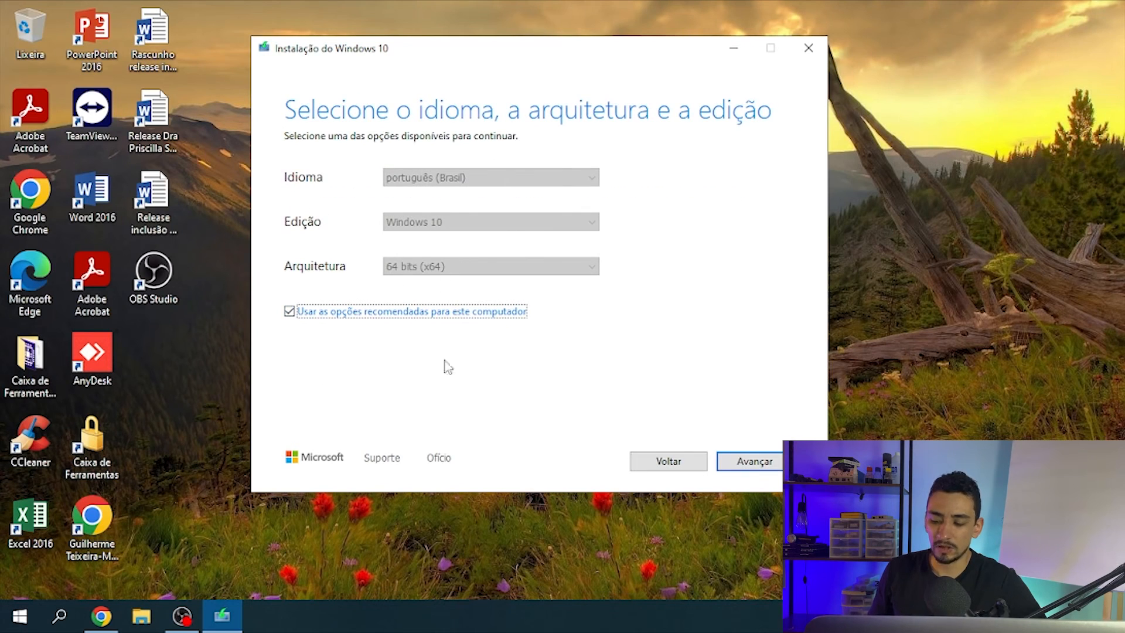
- Turn off the recommended options for this computer and confirm the 64-bit (x64) architecture
{"action": "left_click", "coordinate": [410, 311]}
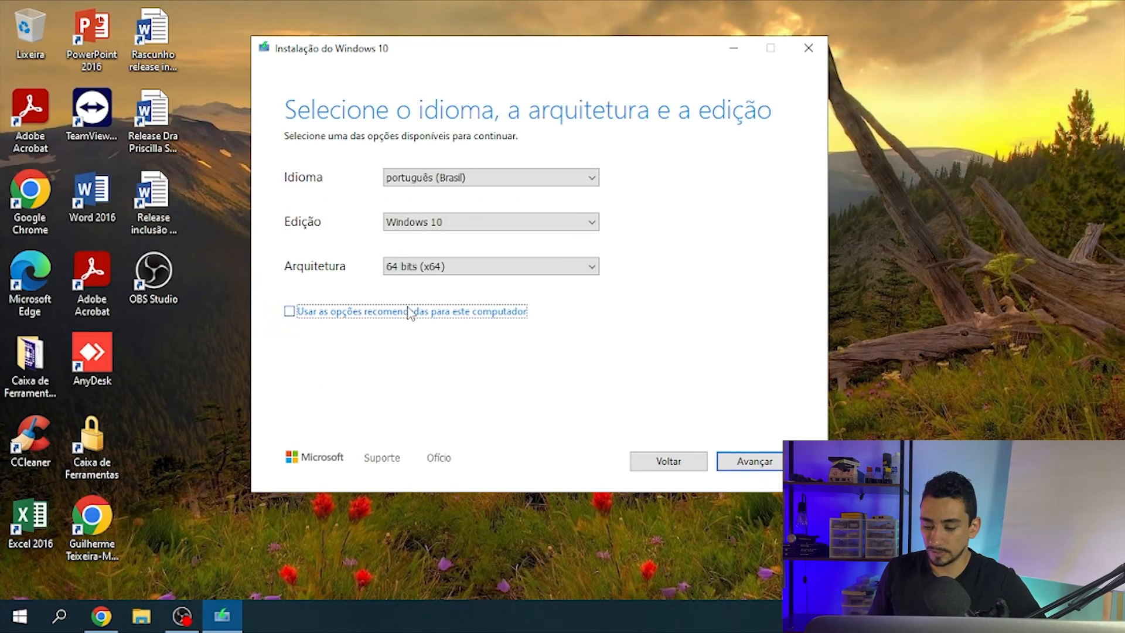
{"action": "left_click", "coordinate": [432, 269]}
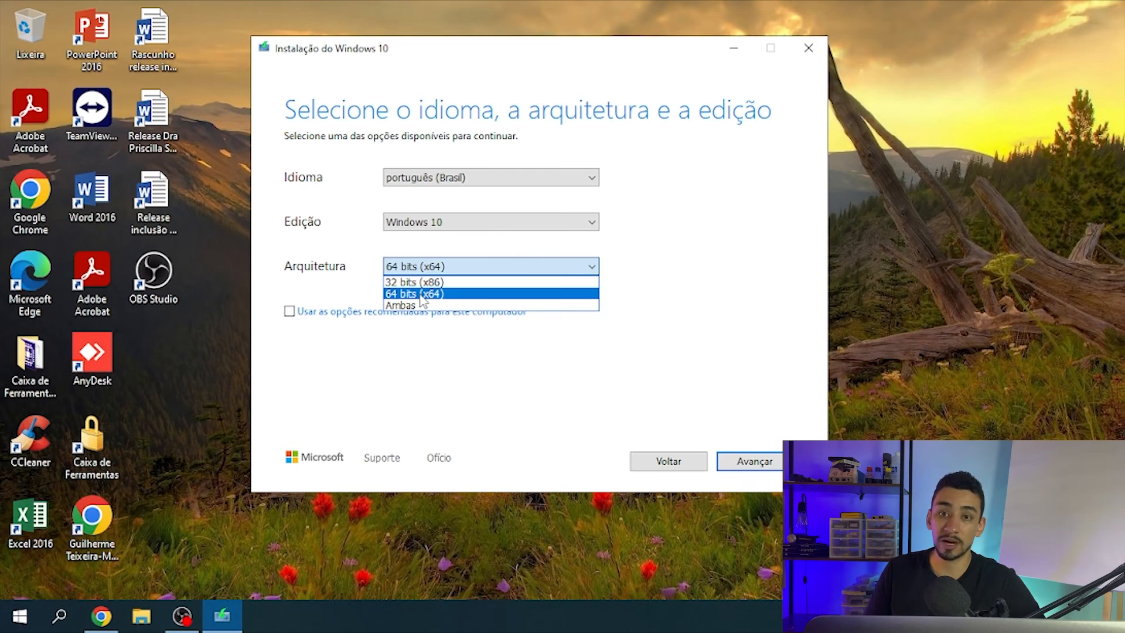
{"action": "left_click", "coordinate": [422, 294]}
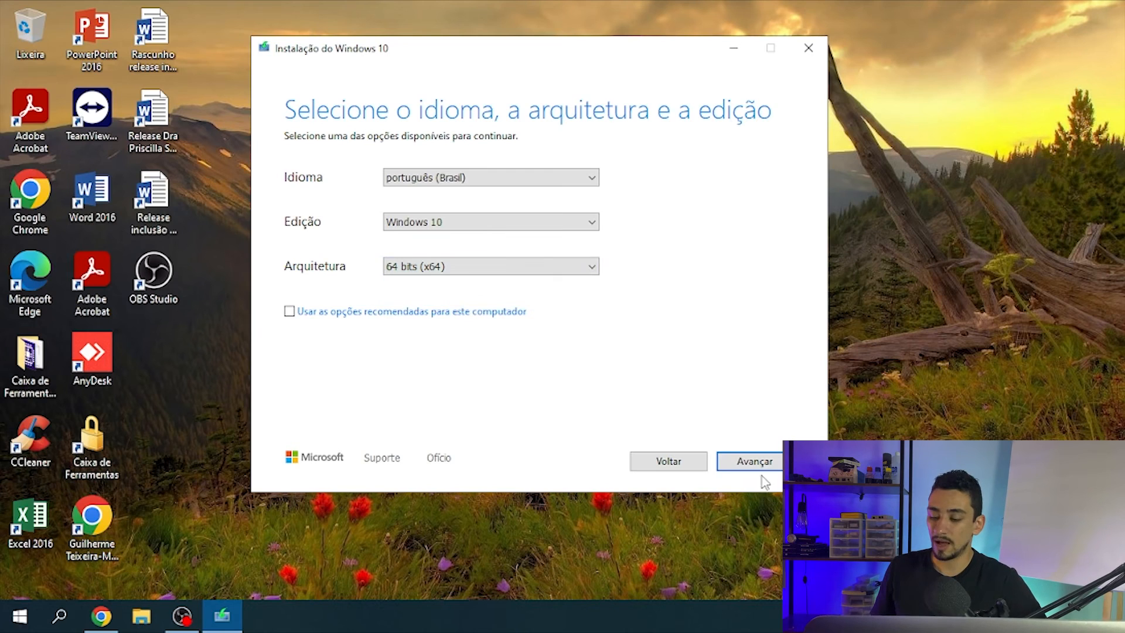
{"action": "left_click", "coordinate": [756, 464]}
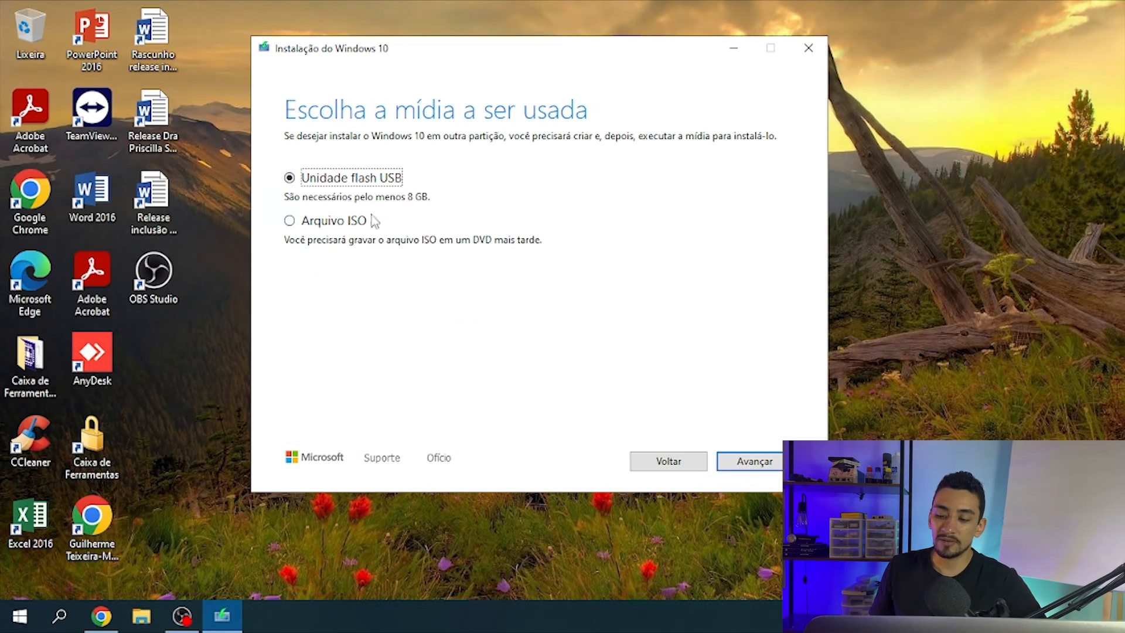
- Choose ISO file instead of USB flash drive as the media to create and continue
{"action": "left_click", "coordinate": [290, 221]}
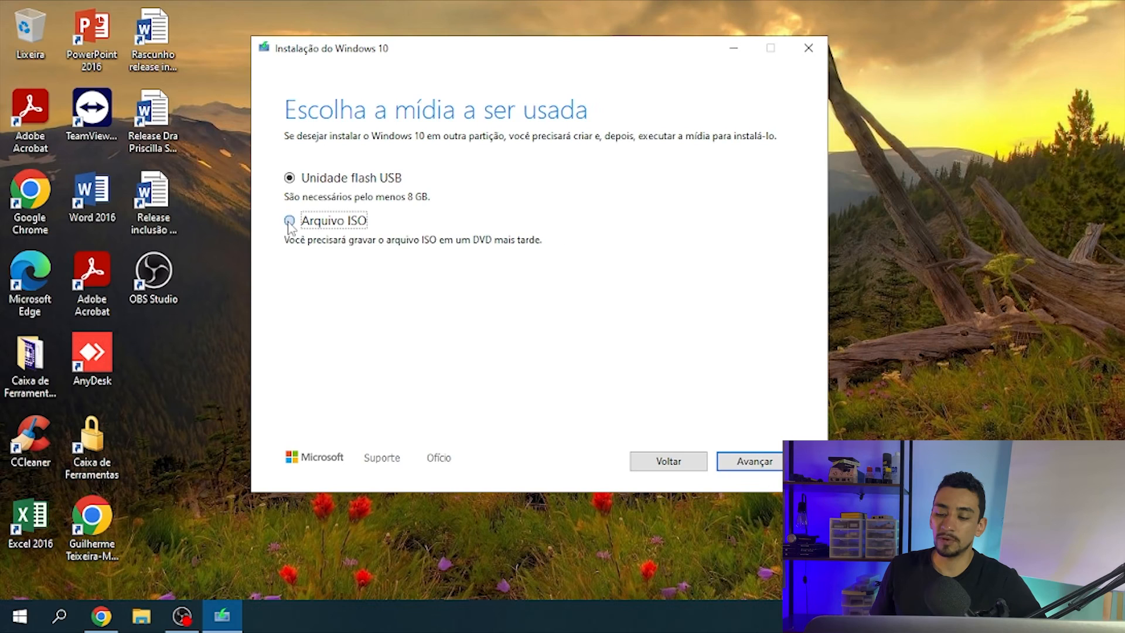
{"action": "left_click", "coordinate": [290, 179]}
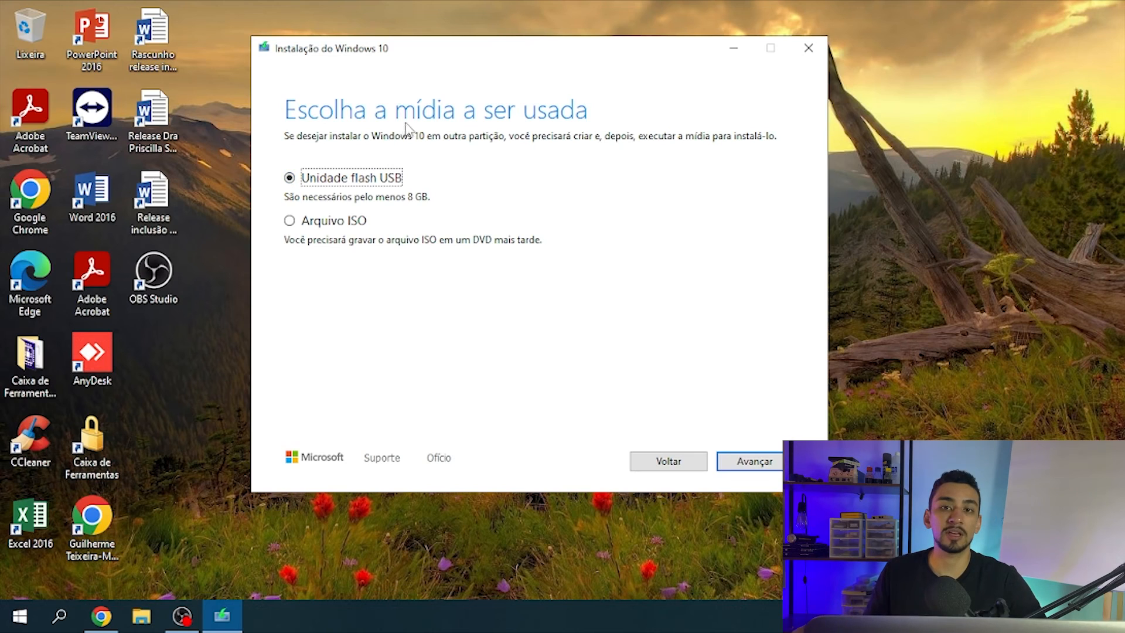
{"action": "left_click", "coordinate": [291, 221]}
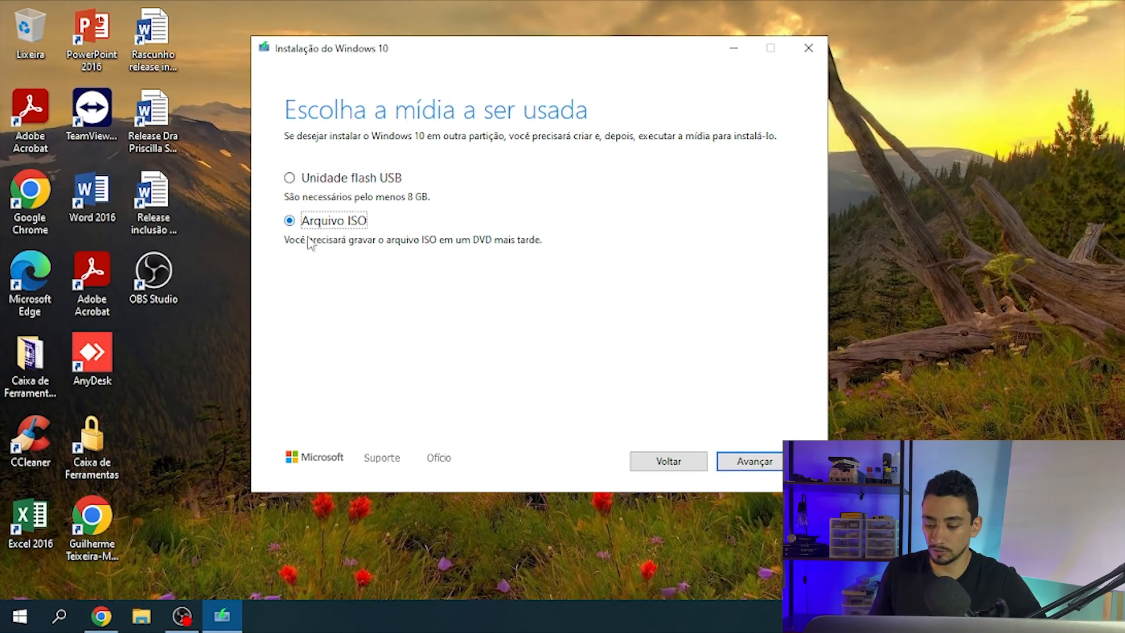
{"action": "left_click", "coordinate": [744, 464]}
- Save the ISO file to the Desktop (Área de Trabalho) under the name Windows10-07.08
{"action": "mouse_move", "coordinate": [416, 79]}
{"action": "left_mouse_down"}
{"action": "mouse_move", "coordinate": [482, 63]}
{"action": "mouse_move", "coordinate": [455, 39]}
{"action": "left_mouse_up"}
{"action": "left_click", "coordinate": [375, 148]}
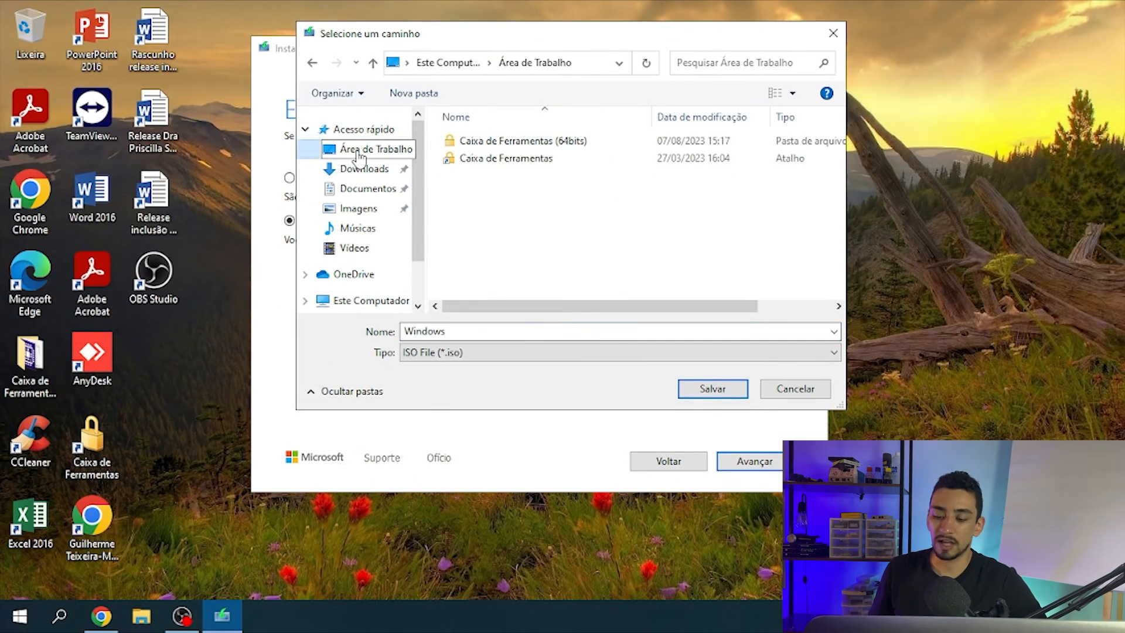
{"action": "double_click", "coordinate": [460, 333]}
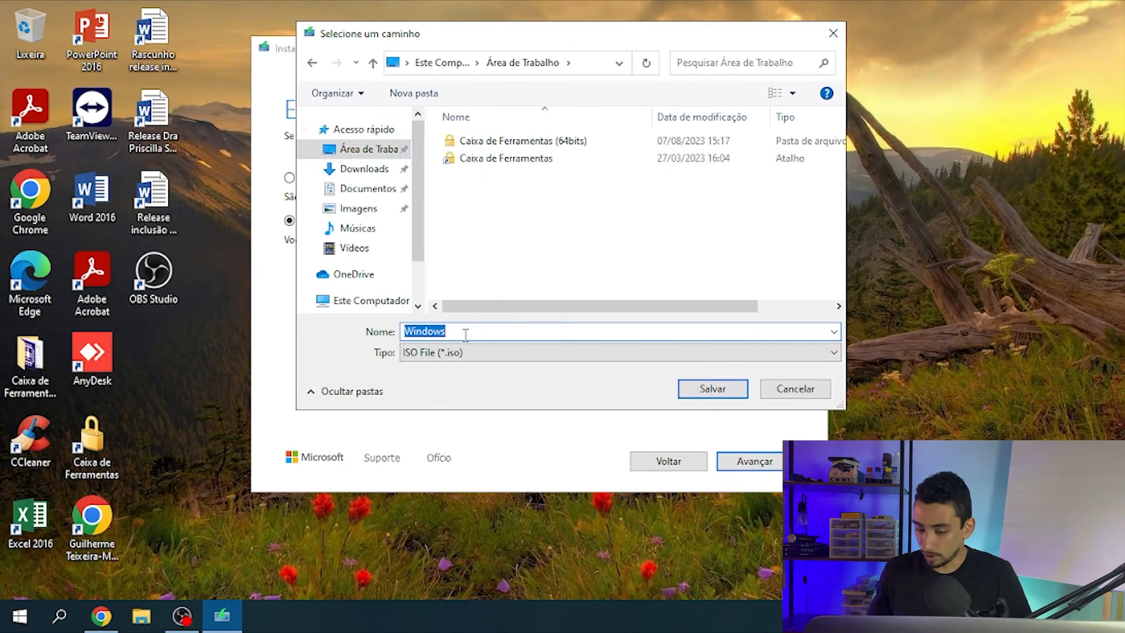
{"action": "type", "text": "Windows10"}
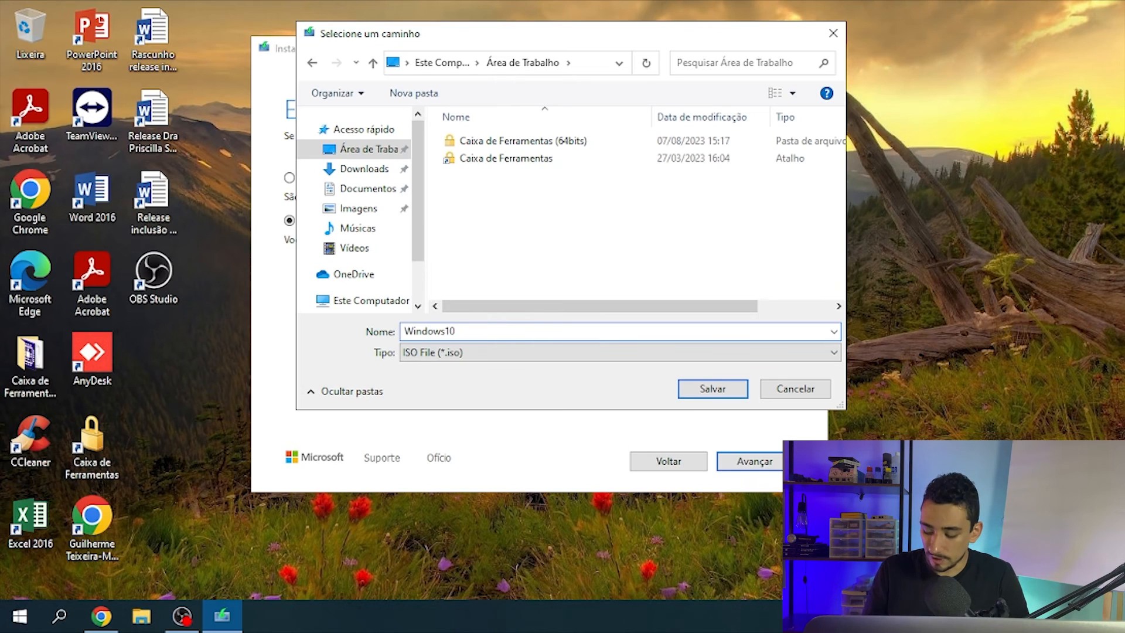
{"action": "type", "text": "-07."}
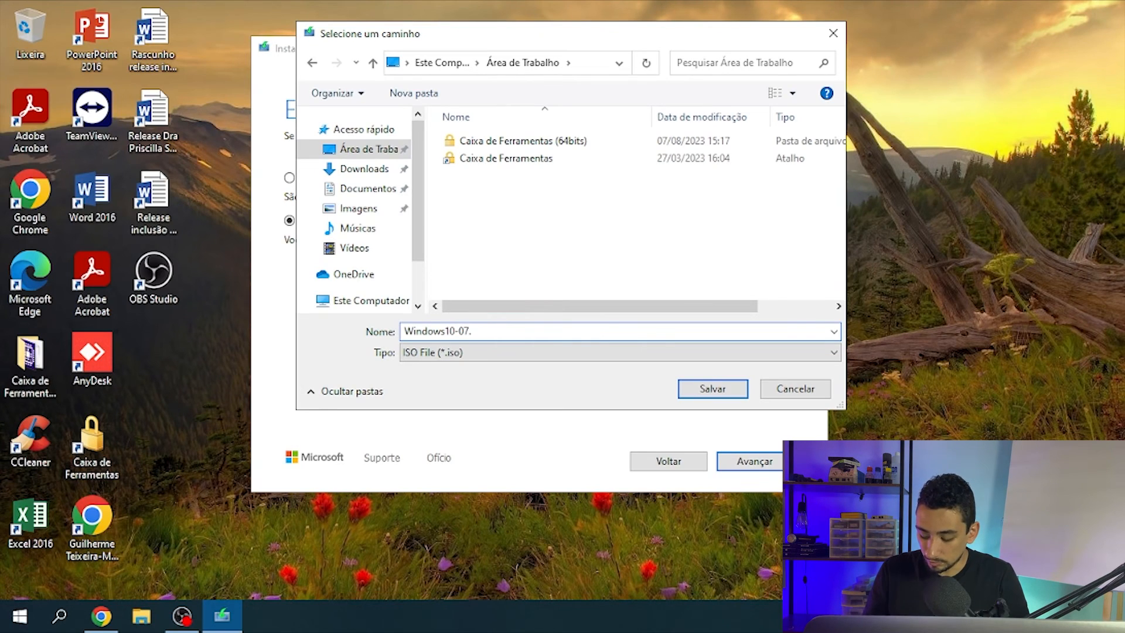
{"action": "type", "text": "08"}
{"action": "left_click", "coordinate": [711, 388]}
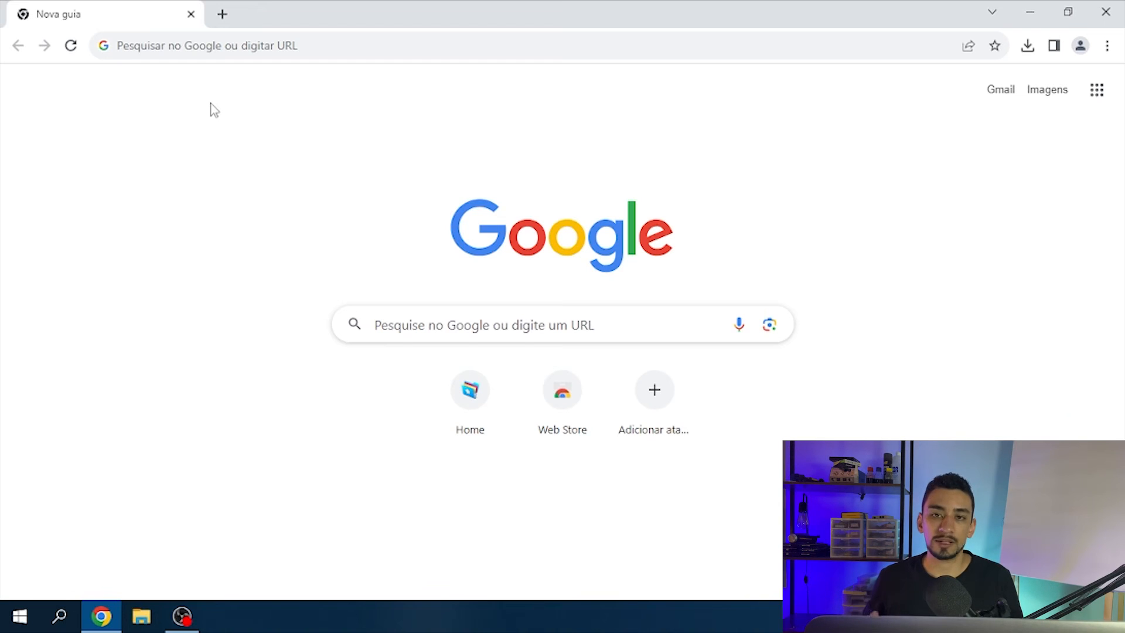
{"action": "left_click", "coordinate": [488, 327]}
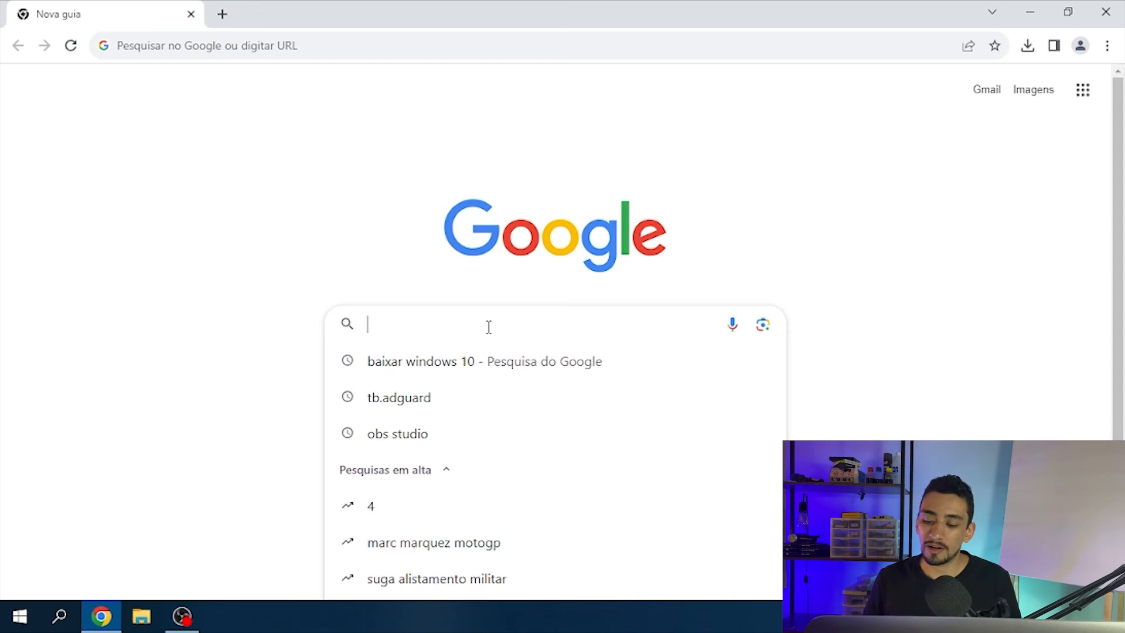
{"action": "type", "text": "macrium re"}
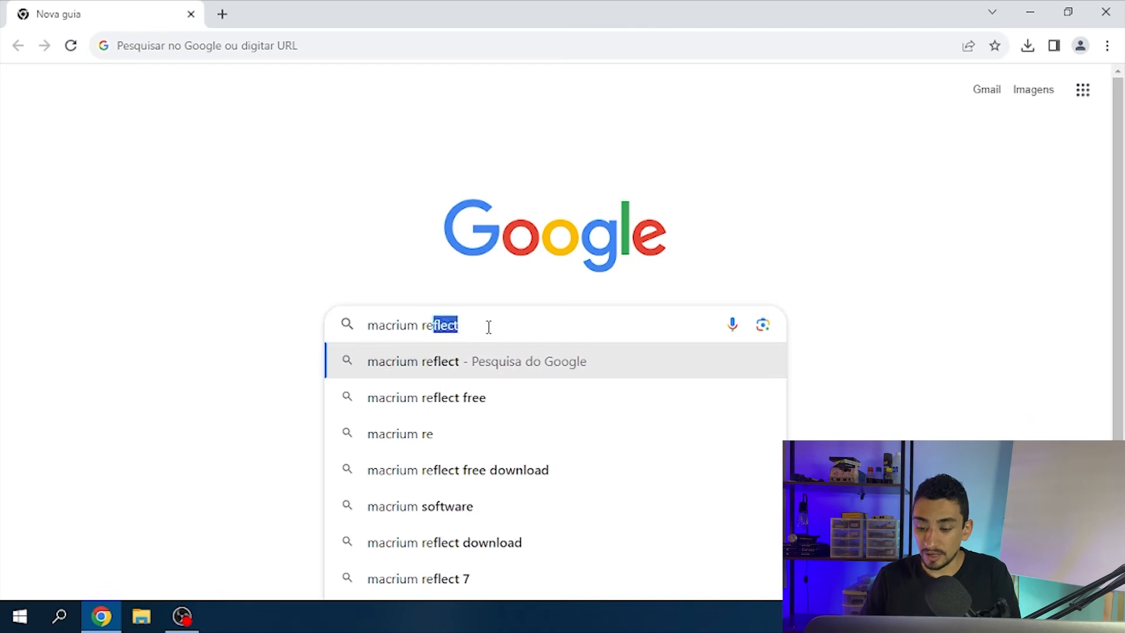
{"action": "key", "text": "BackSpace"}
{"action": "key", "text": "BackSpace"}
{"action": "key", "text": "BackSpace"}
{"action": "key", "text": "BackSpace"}
{"action": "key", "text": "BackSpace"}
{"action": "key", "text": "BackSpace"}
{"action": "key", "text": "BackSpace"}
{"action": "key", "text": "BackSpace"}
{"action": "key", "text": "BackSpace"}
{"action": "key", "text": "BackSpace"}
{"action": "key", "text": "BackSpace"}
- Search Google for "hirens boot" and open the Hiren's BootCD PE download page
{"action": "type", "text": "hirens boot"}
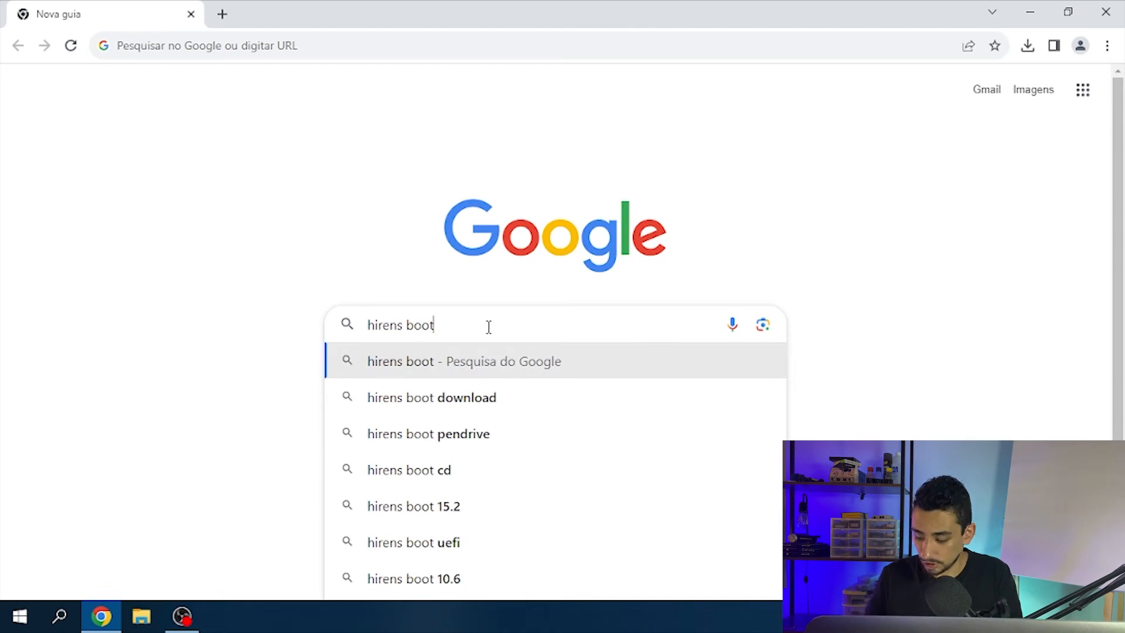
{"action": "key", "text": "Return"}
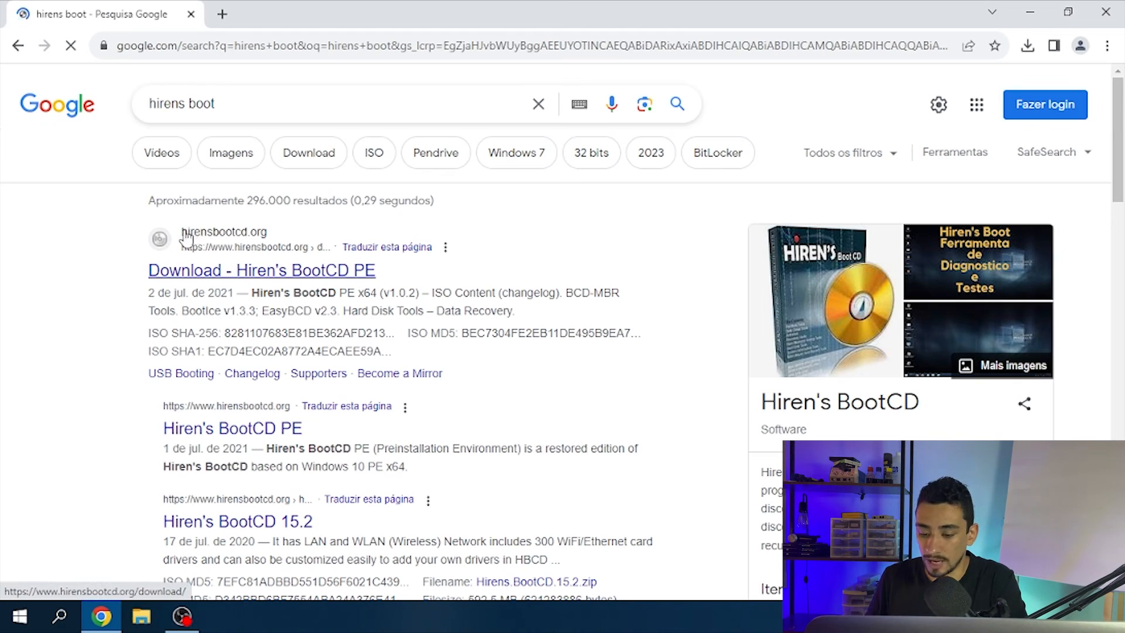
{"action": "left_click", "coordinate": [286, 280]}
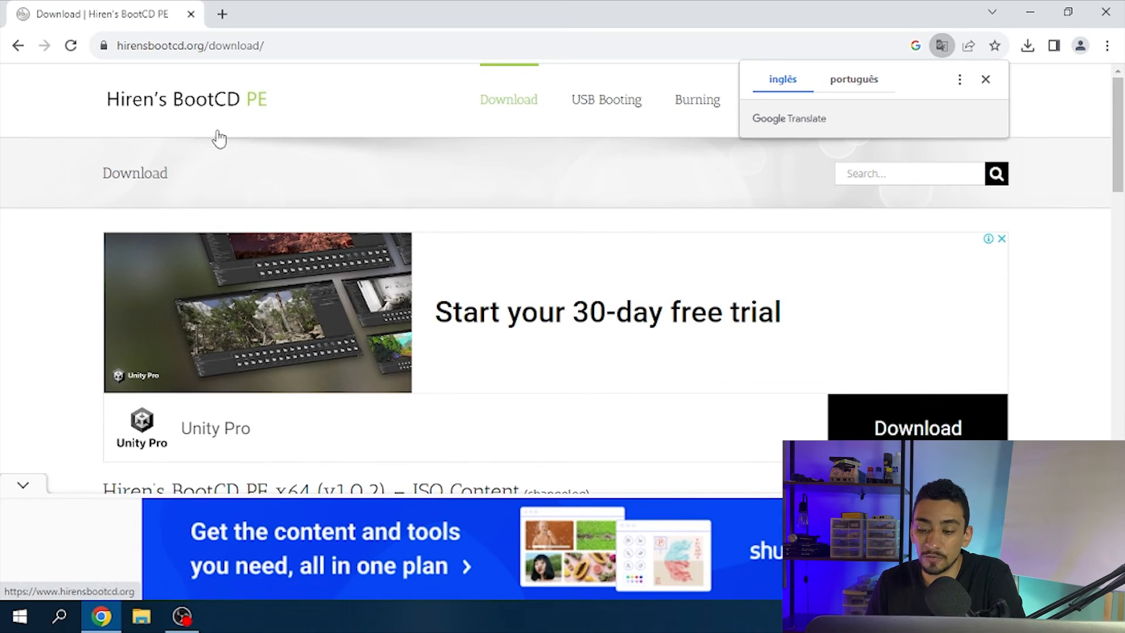
- Download HBCD_PE_x64.iso from the Hiren's BootCD PE page and check its progress in the recent downloads
{"action": "scroll", "coordinate": [350, 174], "scroll_direction": "down", "scroll_amount": 4}
{"action": "scroll", "coordinate": [350, 175], "scroll_direction": "up", "scroll_amount": 3}
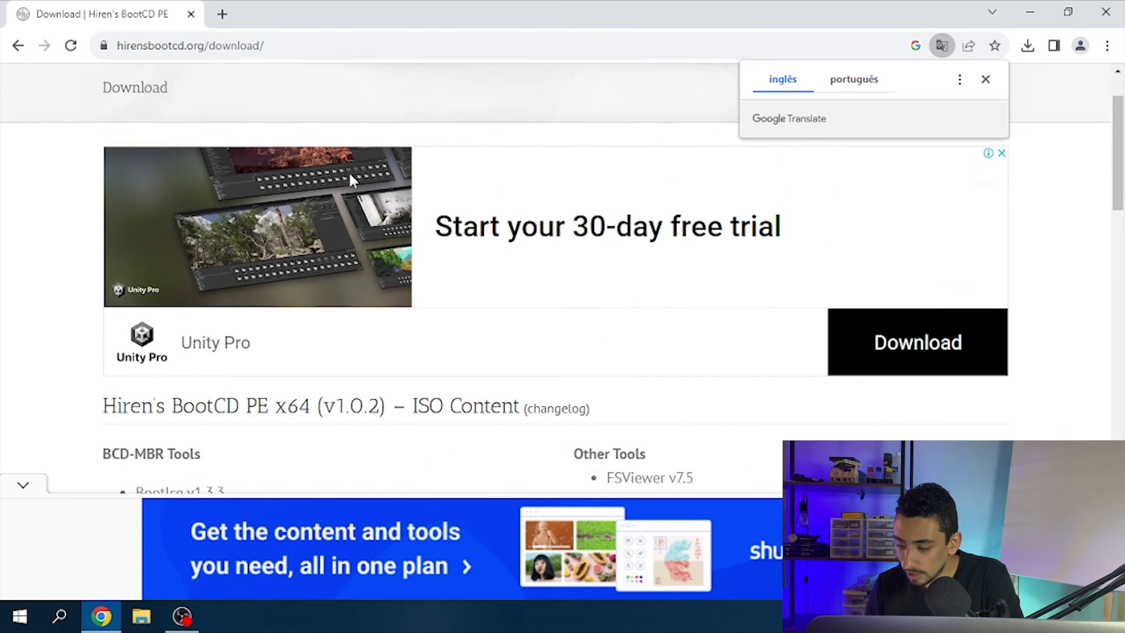
{"action": "scroll", "coordinate": [900, 353], "scroll_direction": "up", "scroll_amount": 2}
{"action": "scroll", "coordinate": [901, 354], "scroll_direction": "down", "scroll_amount": 10}
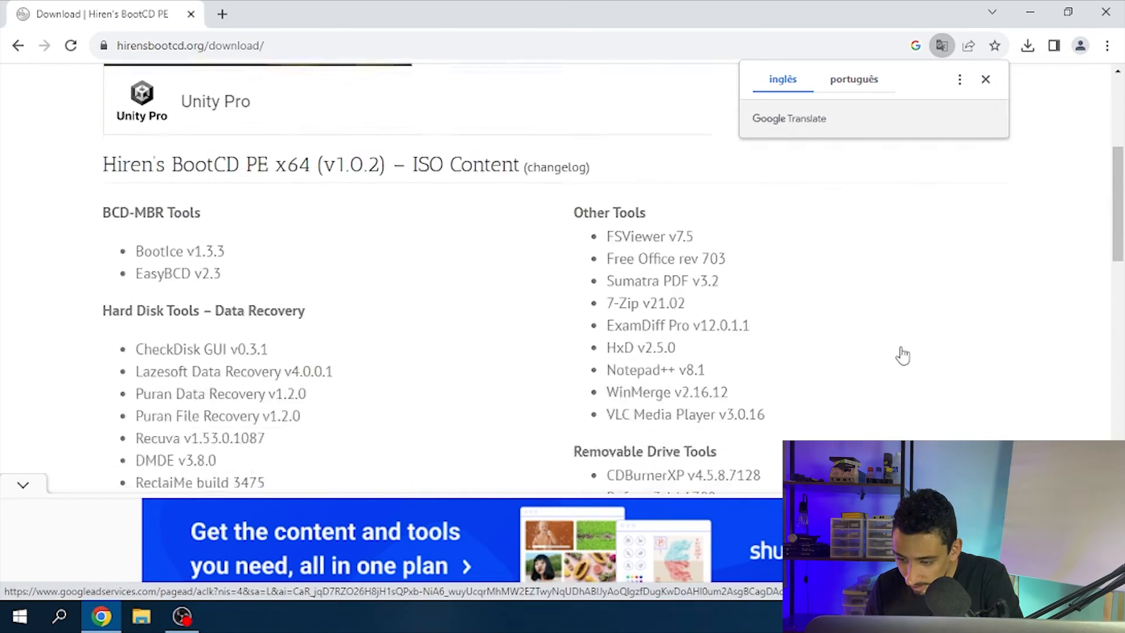
{"action": "scroll", "coordinate": [900, 354], "scroll_direction": "down", "scroll_amount": 6}
{"action": "scroll", "coordinate": [898, 354], "scroll_direction": "up", "scroll_amount": 5}
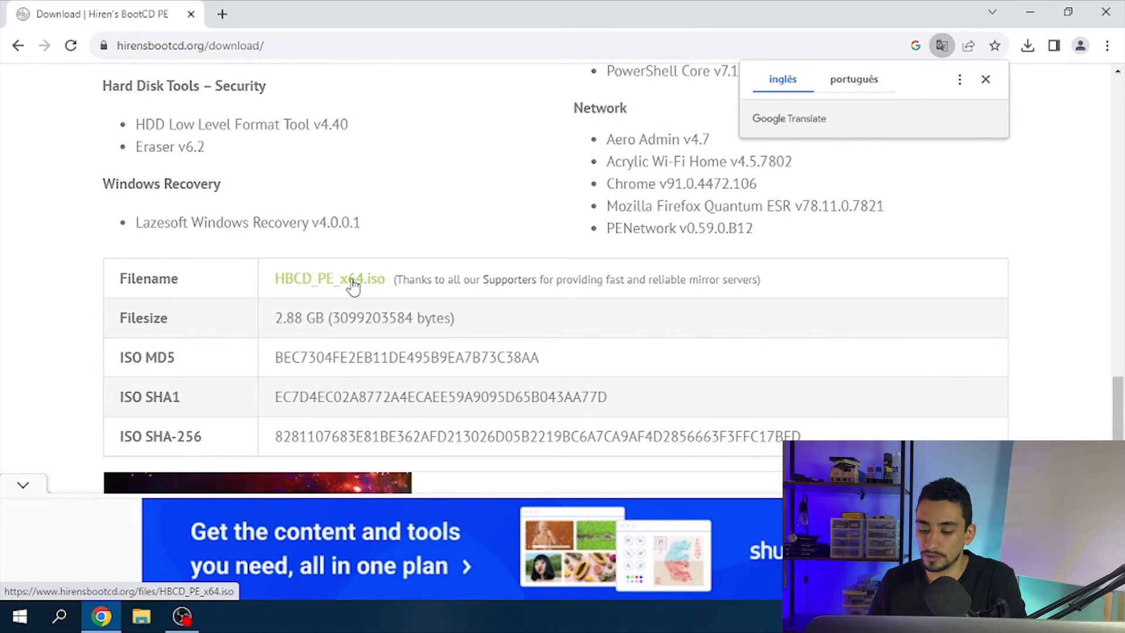
{"action": "left_click", "coordinate": [309, 281]}
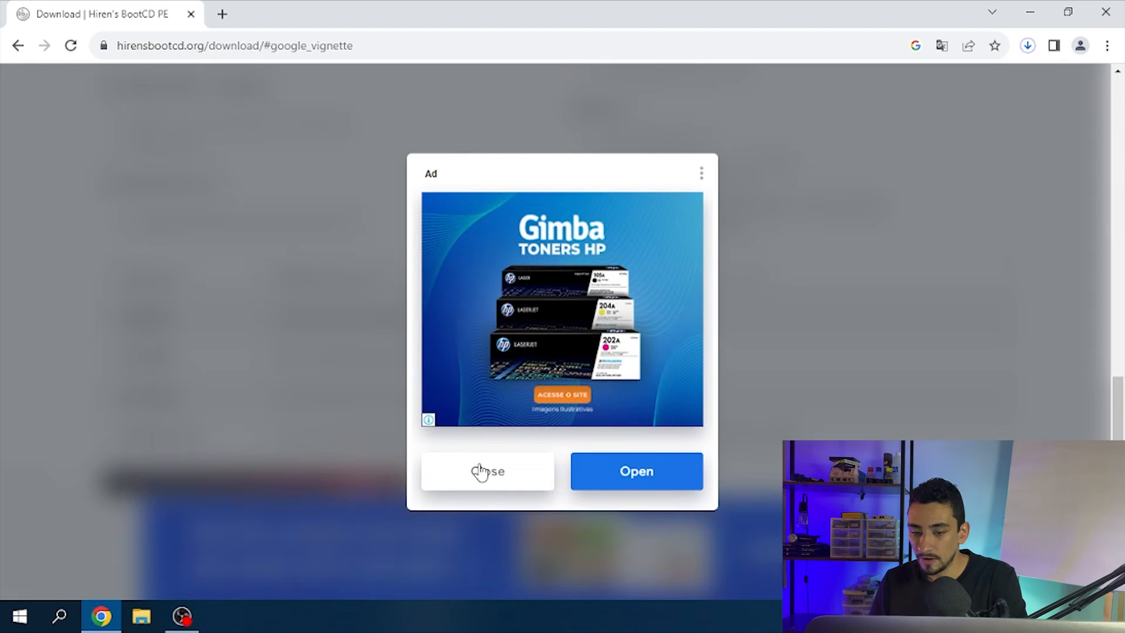
{"action": "left_click", "coordinate": [480, 472]}
{"action": "left_click", "coordinate": [1028, 46]}
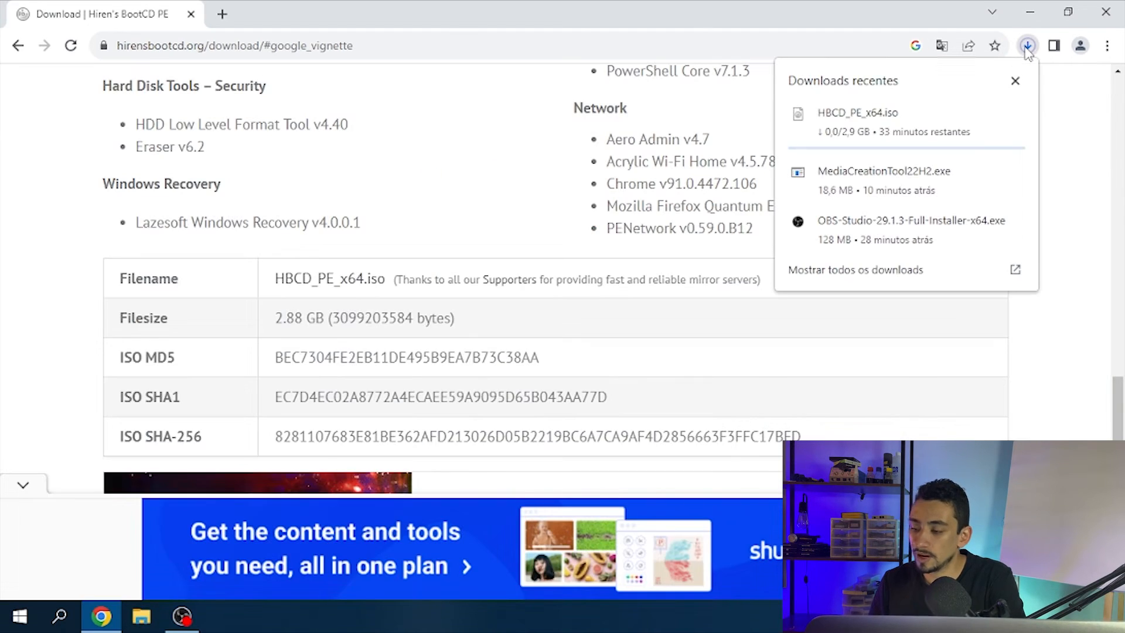
{"action": "mouse_move", "coordinate": [884, 131]}
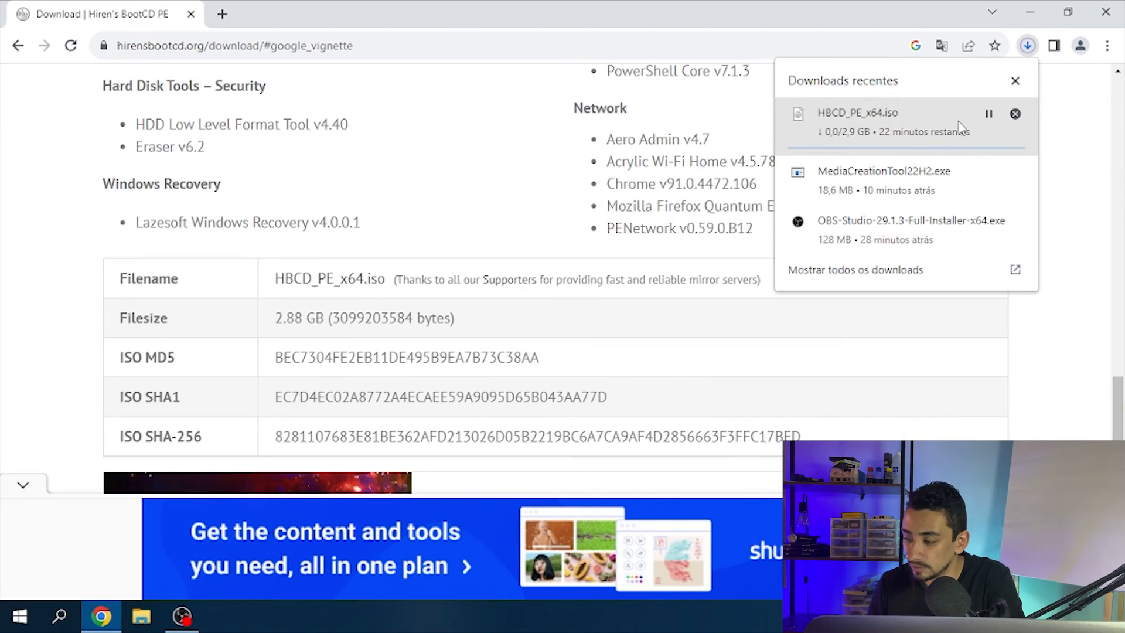
- Cancel the HBCD_PE_x64.iso download and close the recent downloads list
{"action": "left_click", "coordinate": [988, 113]}
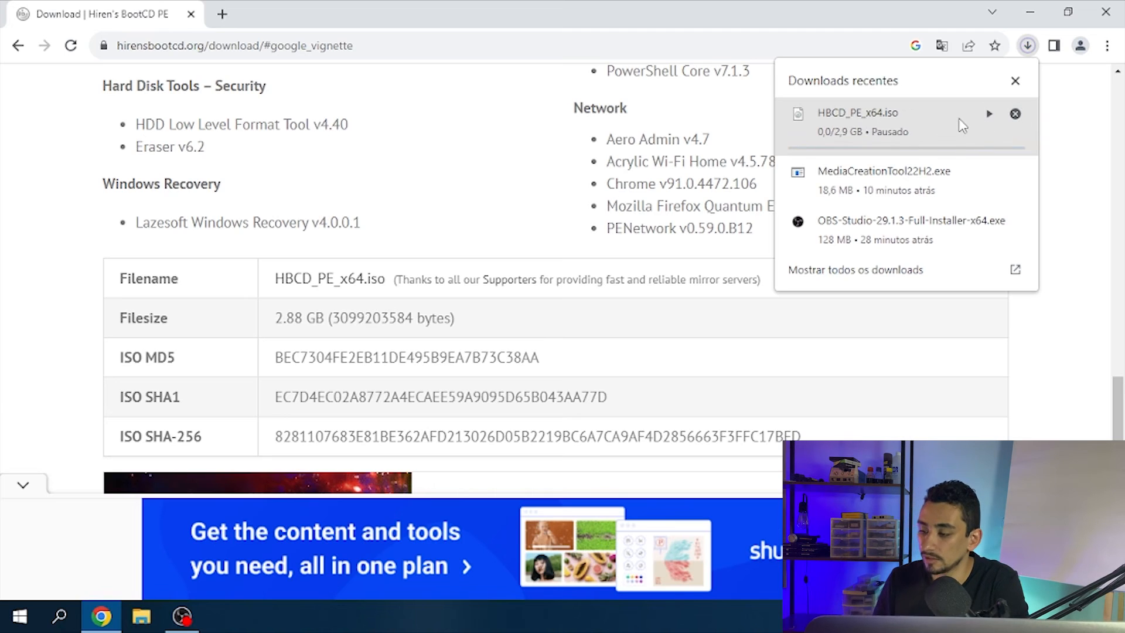
{"action": "left_click", "coordinate": [1015, 114]}
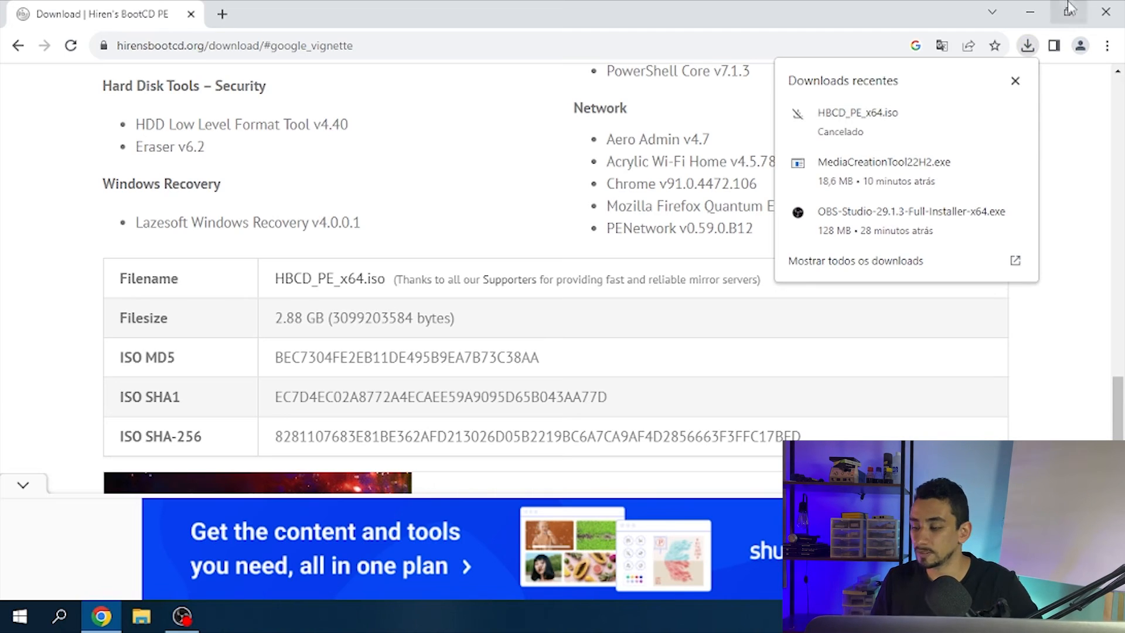
{"action": "left_click", "coordinate": [1050, 366]}
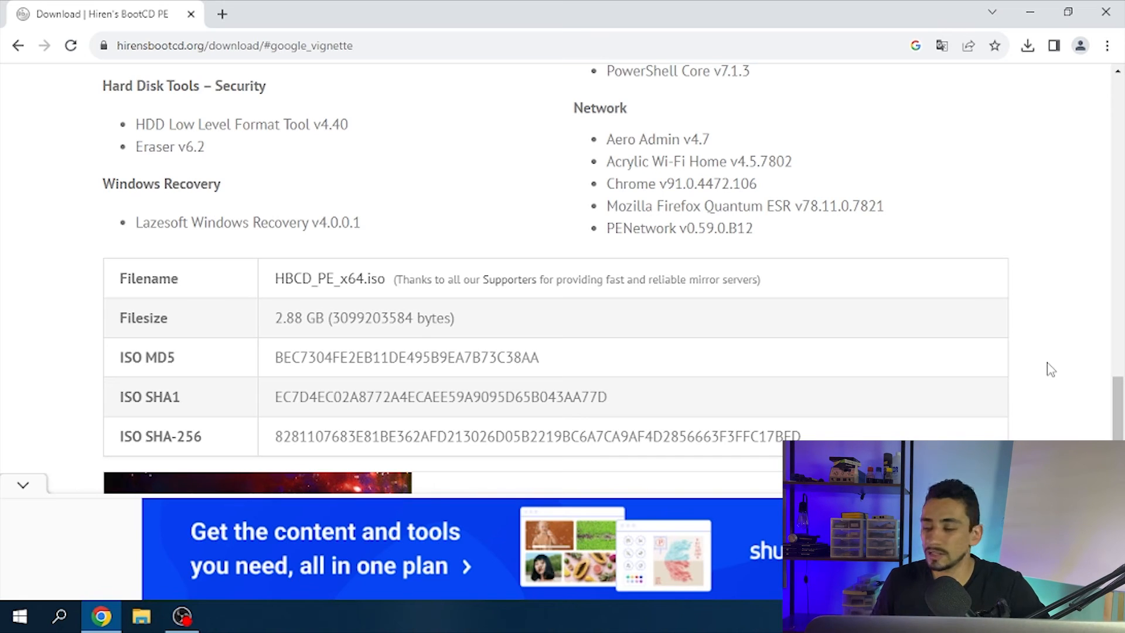
- Search Google for "ubuntu download iso" in a new tab, open the official Ubuntu Desktop download page and accept its trackers
{"action": "left_click", "coordinate": [222, 14]}
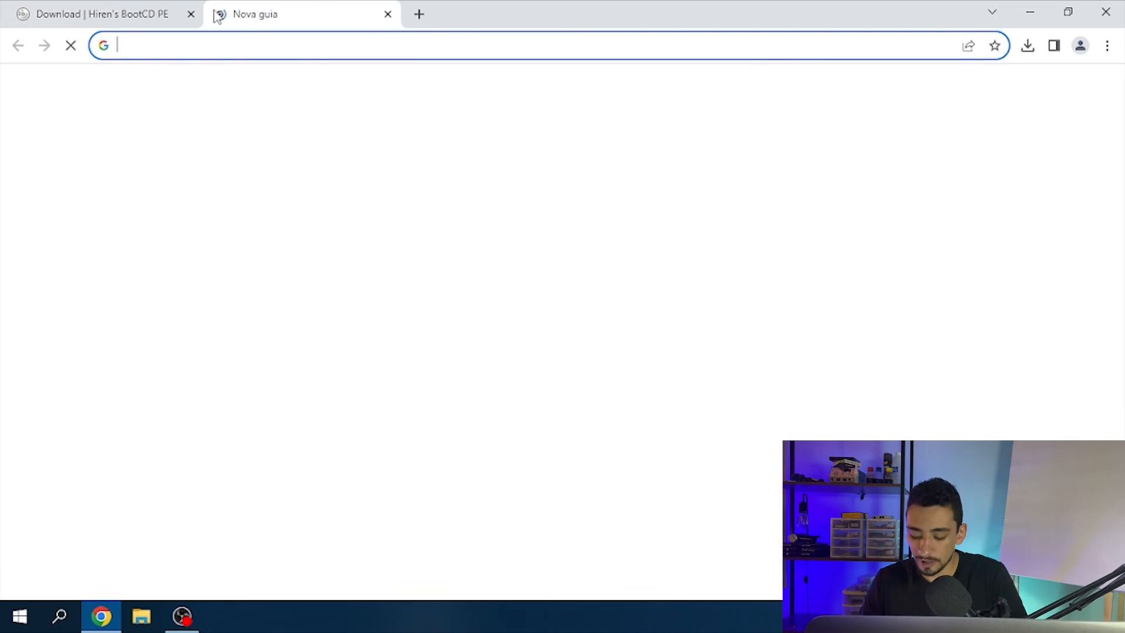
{"action": "type", "text": "ubuntu download iso"}
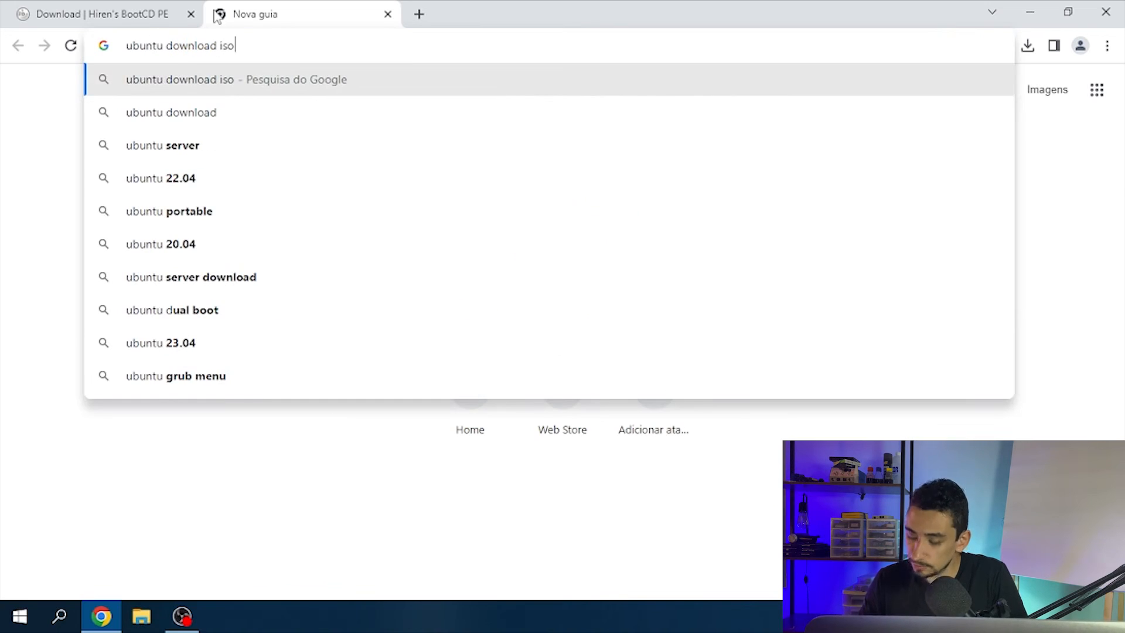
{"action": "key", "text": "Return"}
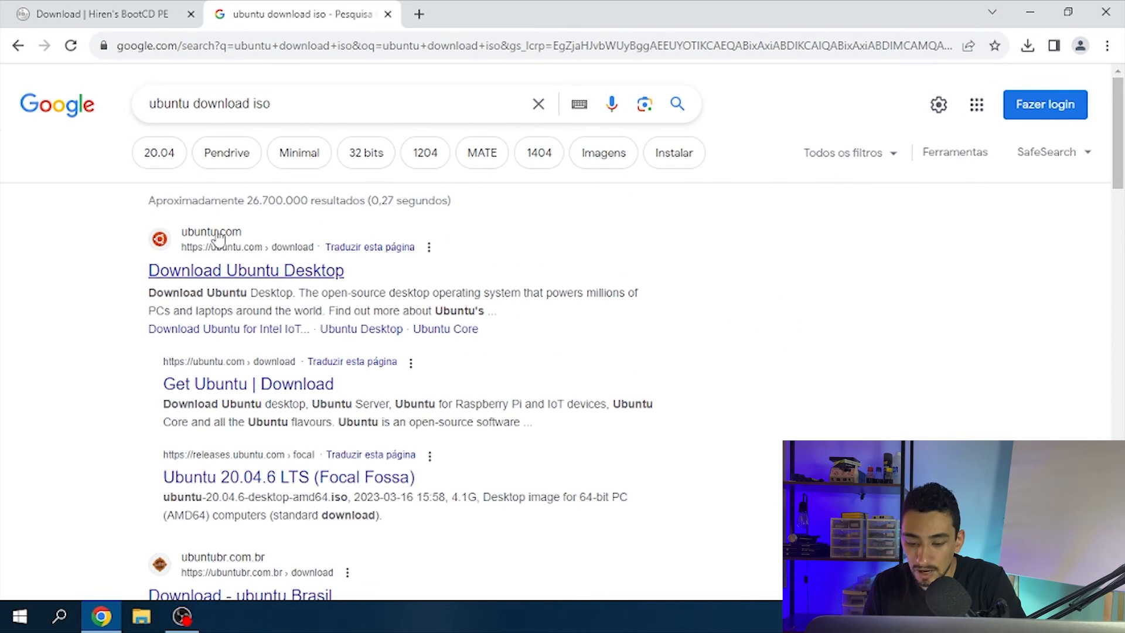
{"action": "scroll", "coordinate": [489, 292], "scroll_direction": "down", "scroll_amount": 10}
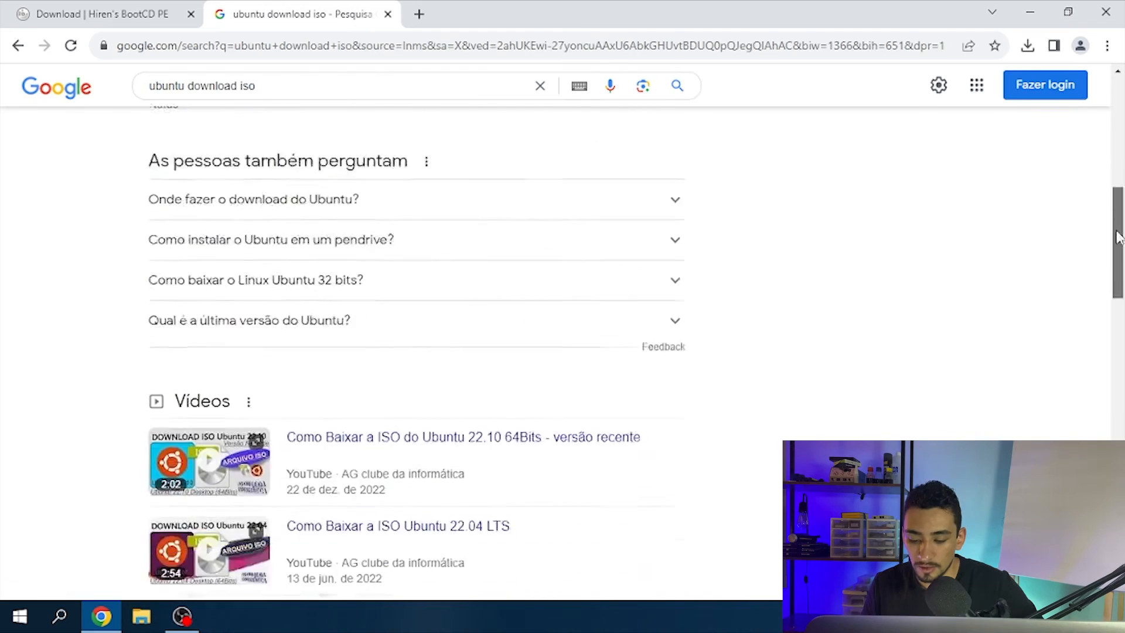
{"action": "scroll", "coordinate": [1107, 314], "scroll_direction": "down", "scroll_amount": 8}
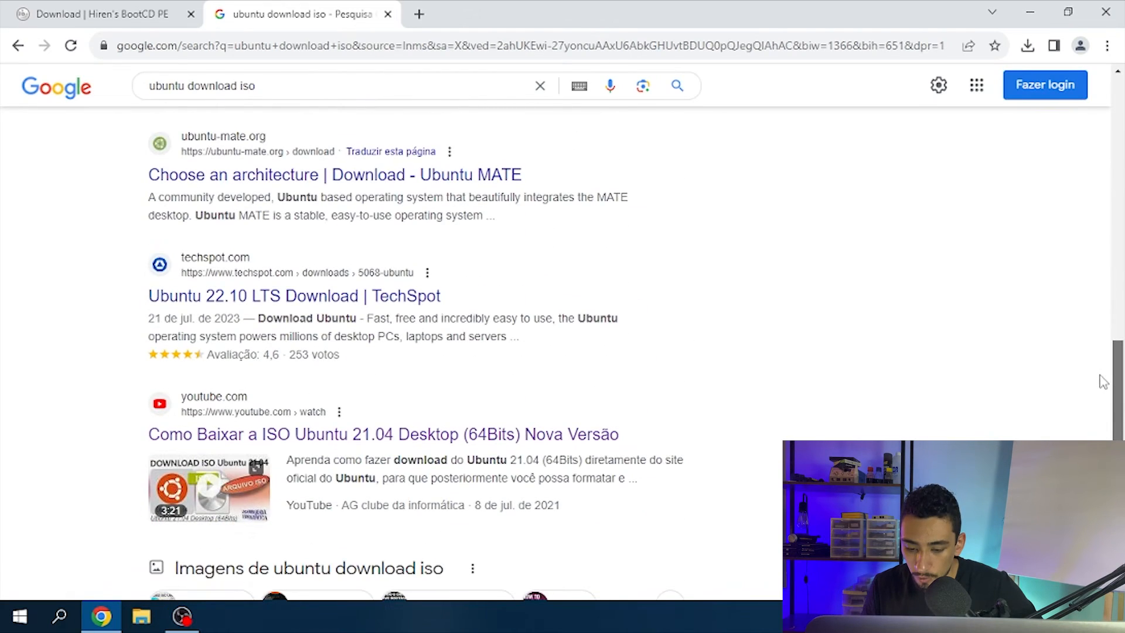
{"action": "scroll", "coordinate": [1104, 382], "scroll_direction": "down", "scroll_amount": 10}
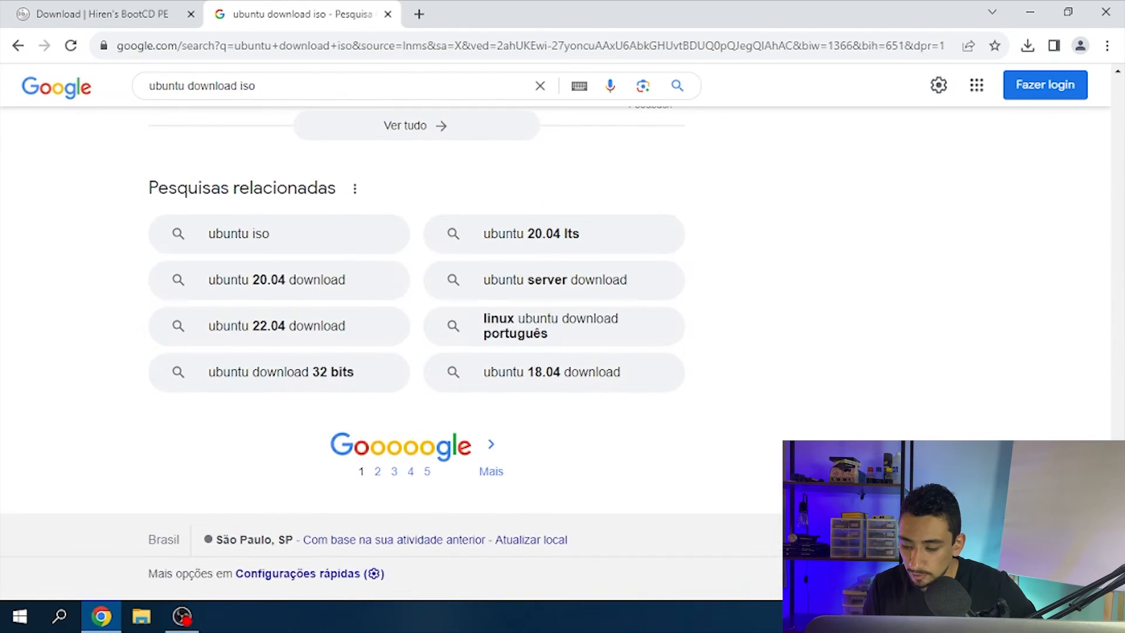
{"action": "scroll", "coordinate": [426, 186], "scroll_direction": "up", "scroll_amount": 20}
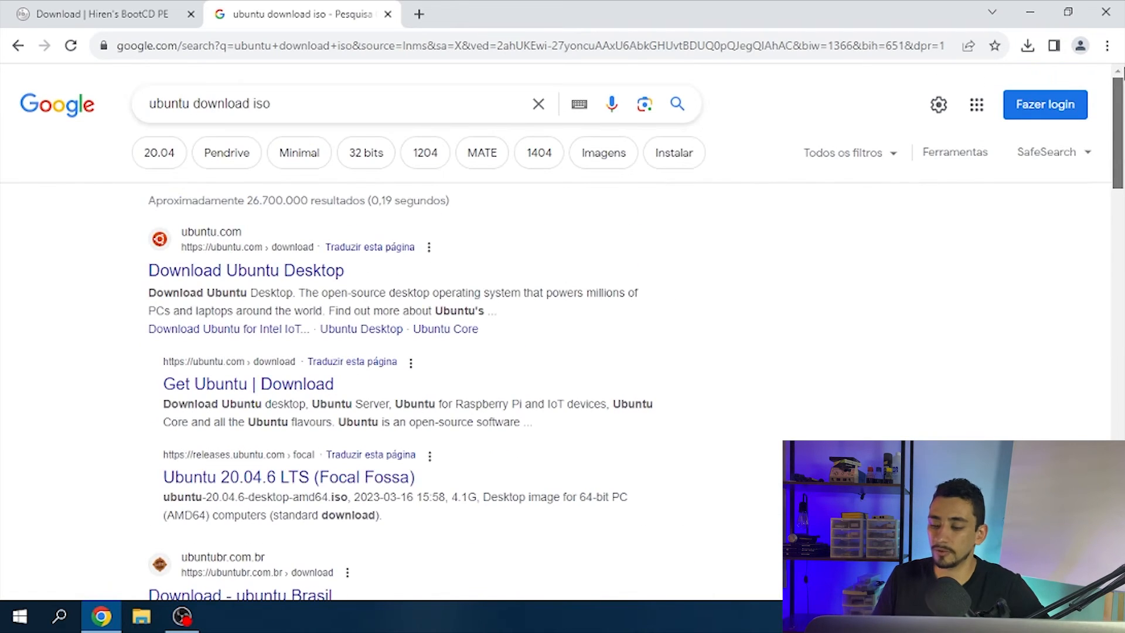
{"action": "left_click", "coordinate": [207, 275]}
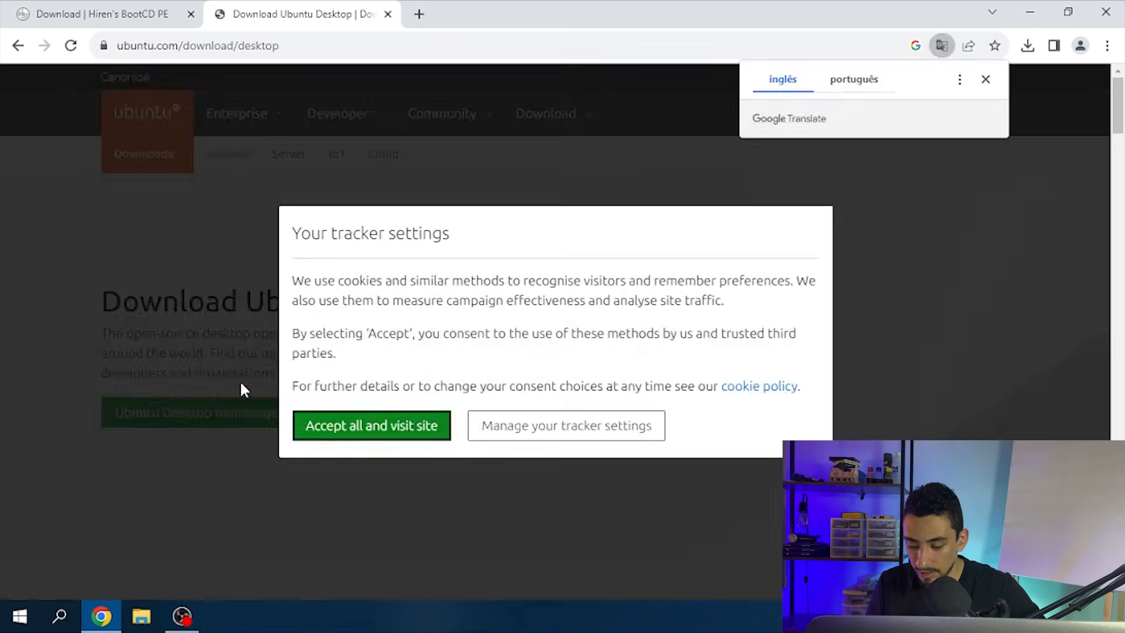
{"action": "left_click", "coordinate": [373, 424]}
- Start the Ubuntu 22.04.2 LTS desktop ISO download, then pause it in the recent downloads
{"action": "scroll", "coordinate": [420, 255], "scroll_direction": "down", "scroll_amount": 7}
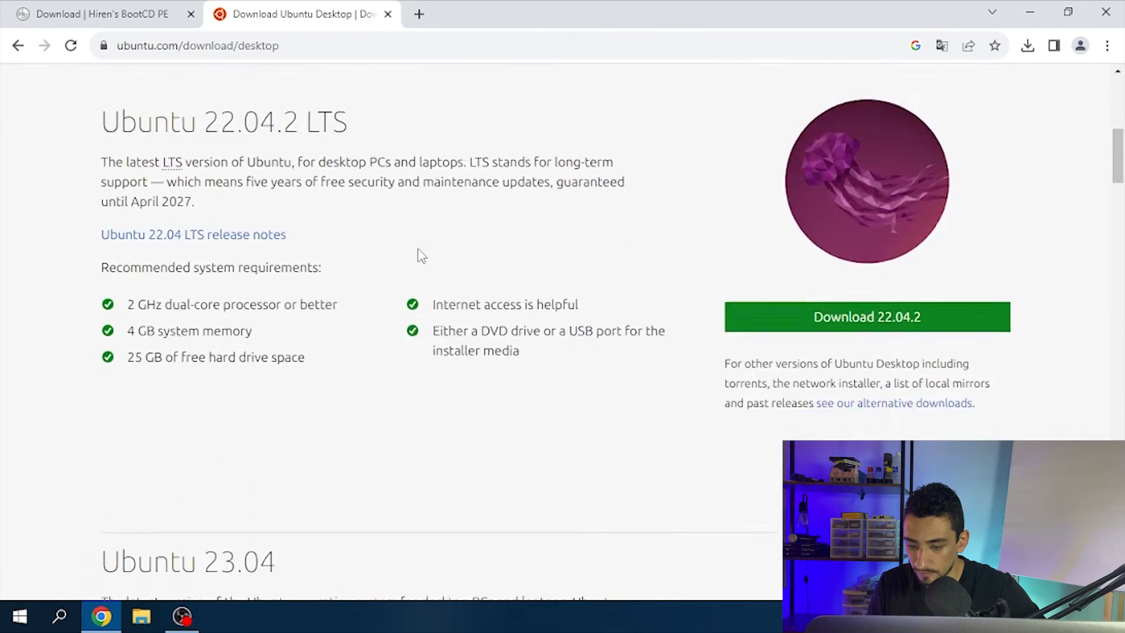
{"action": "scroll", "coordinate": [420, 255], "scroll_direction": "up", "scroll_amount": 1}
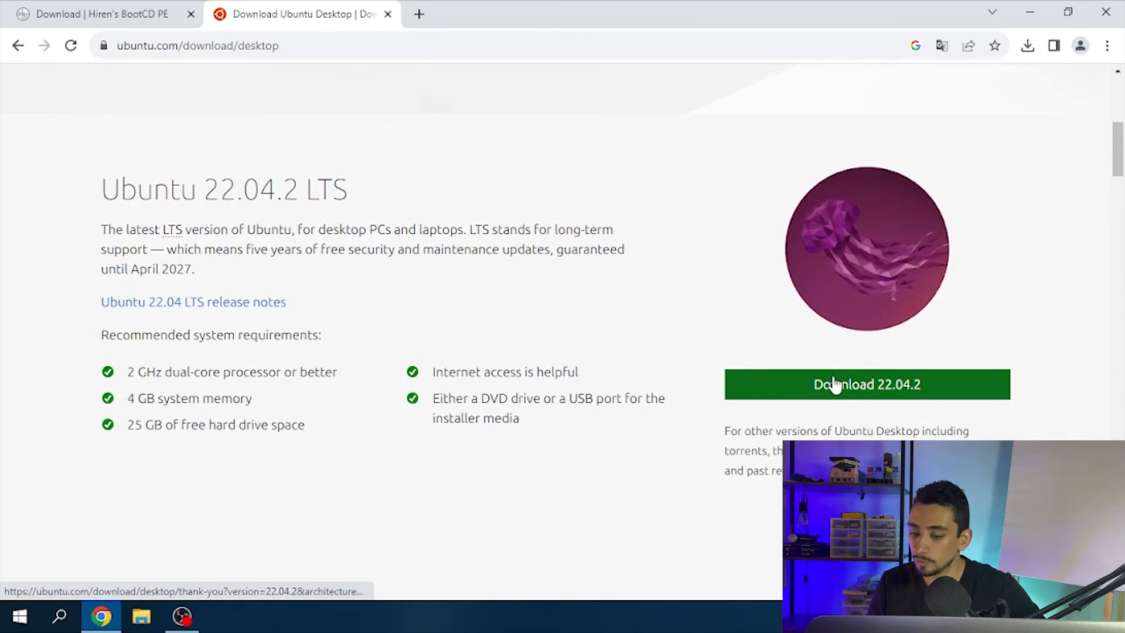
{"action": "left_click", "coordinate": [841, 384]}
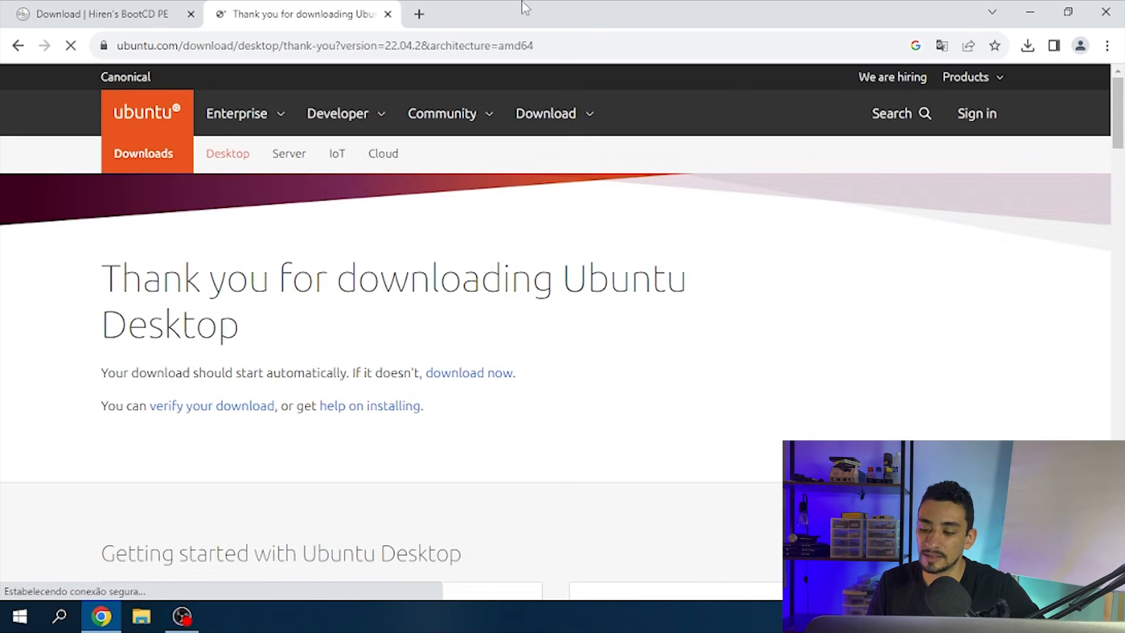
{"action": "left_click", "coordinate": [1035, 43]}
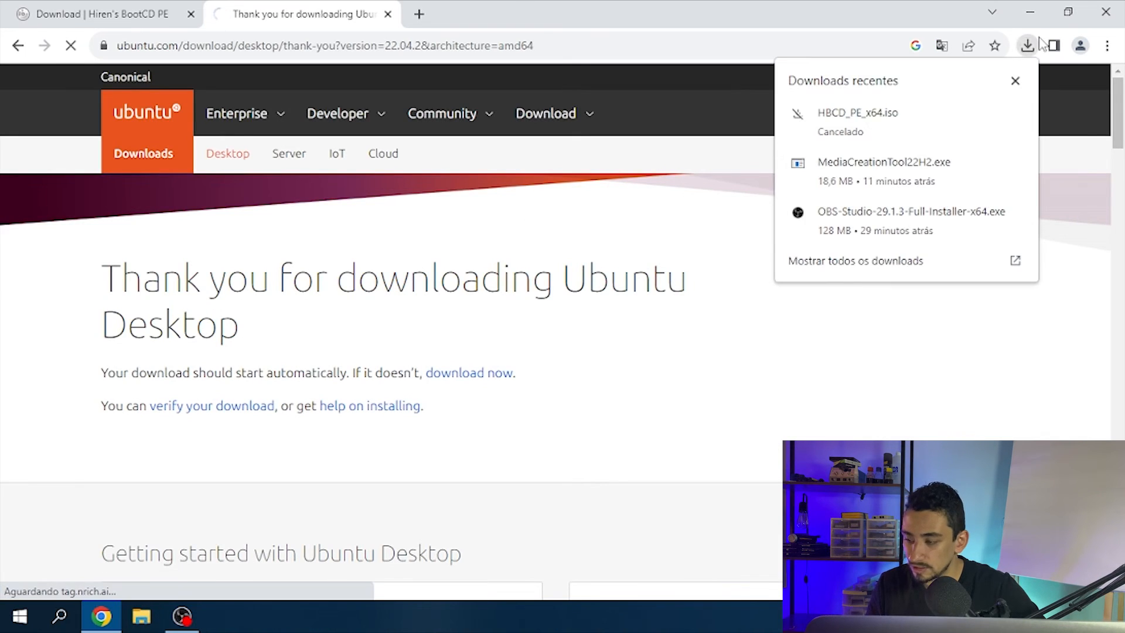
{"action": "left_click", "coordinate": [1014, 171]}
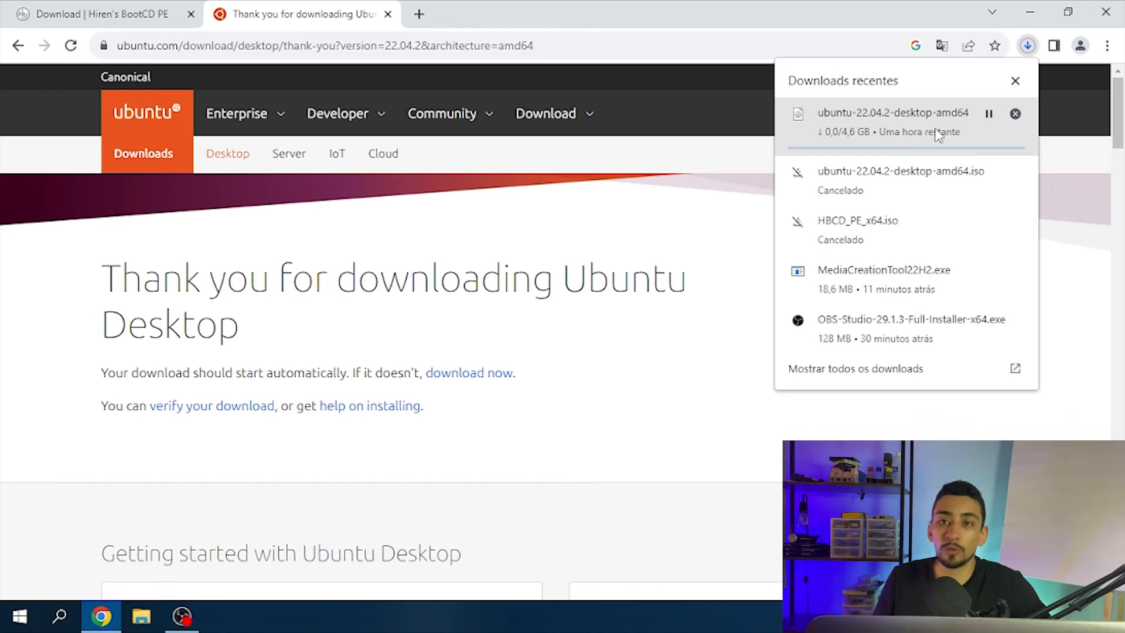
{"action": "left_click", "coordinate": [988, 114]}
{"action": "left_click", "coordinate": [1015, 81]}
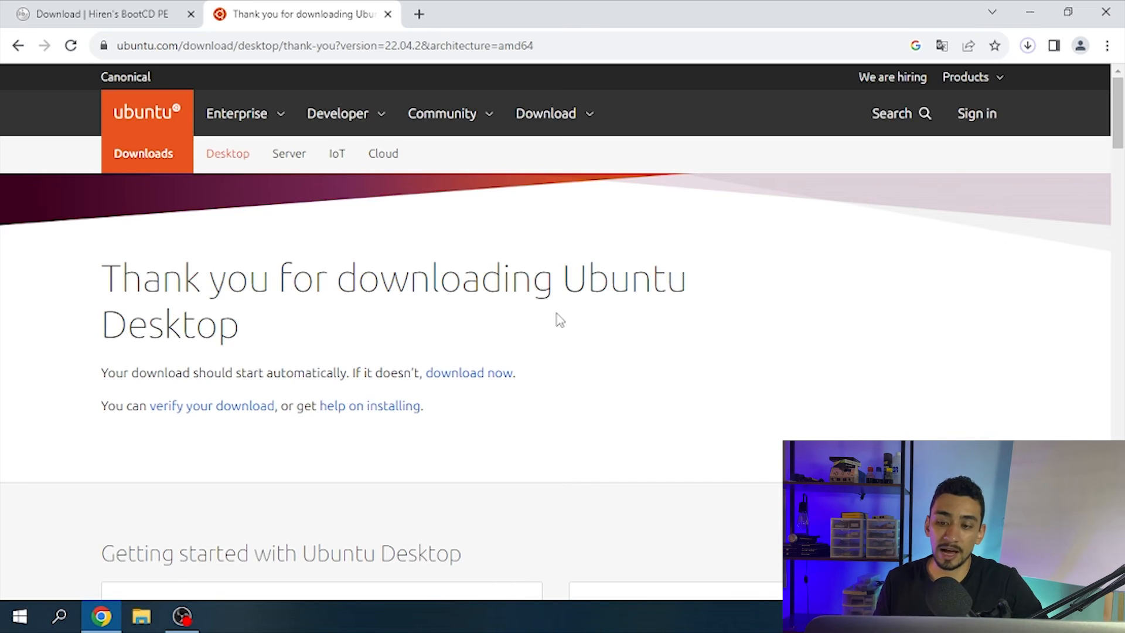
- Search Google for "easy 2 boot download" in a new tab and open Easy2Boot's FossHub page from its official download site
{"action": "left_click", "coordinate": [419, 14]}
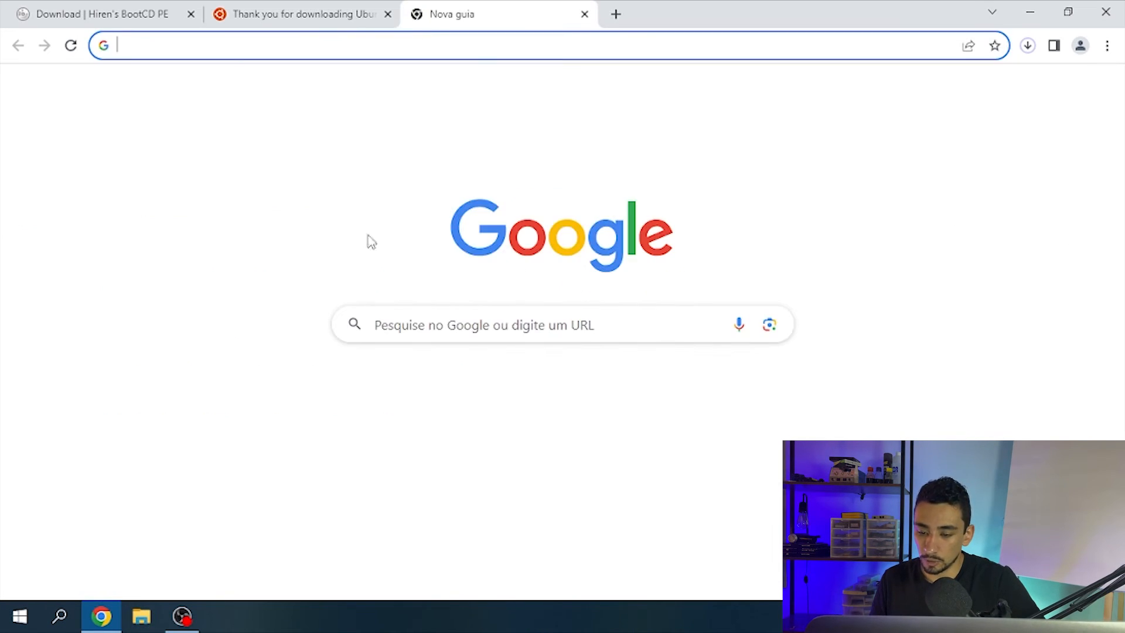
{"action": "left_click", "coordinate": [402, 337]}
{"action": "type", "text": "easy 2 boot download"}
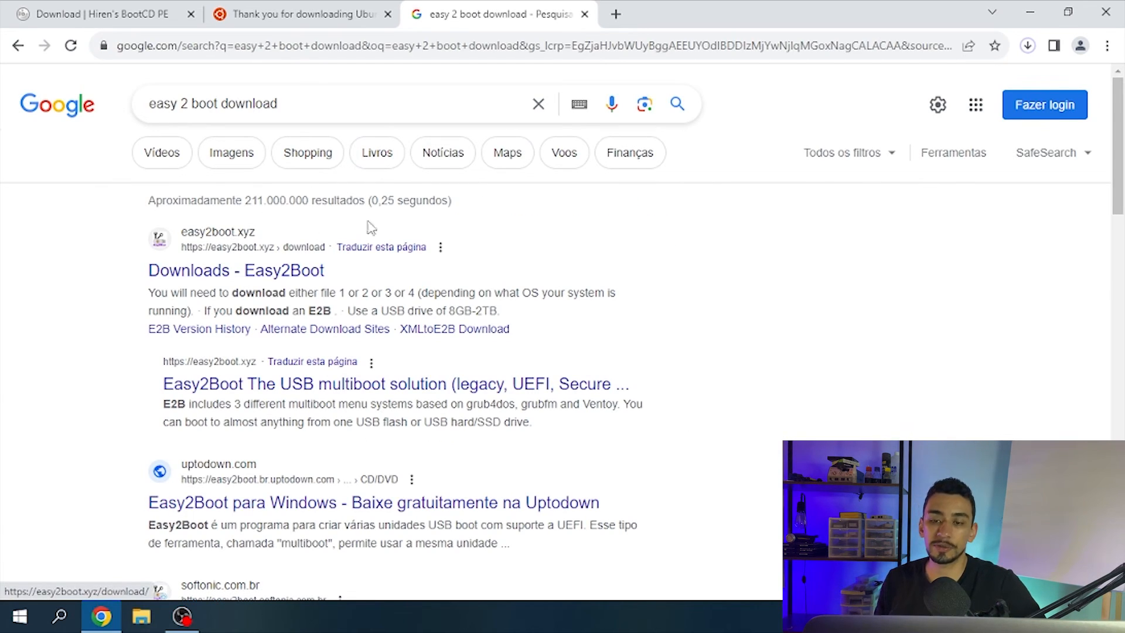
{"action": "left_click", "coordinate": [286, 271]}
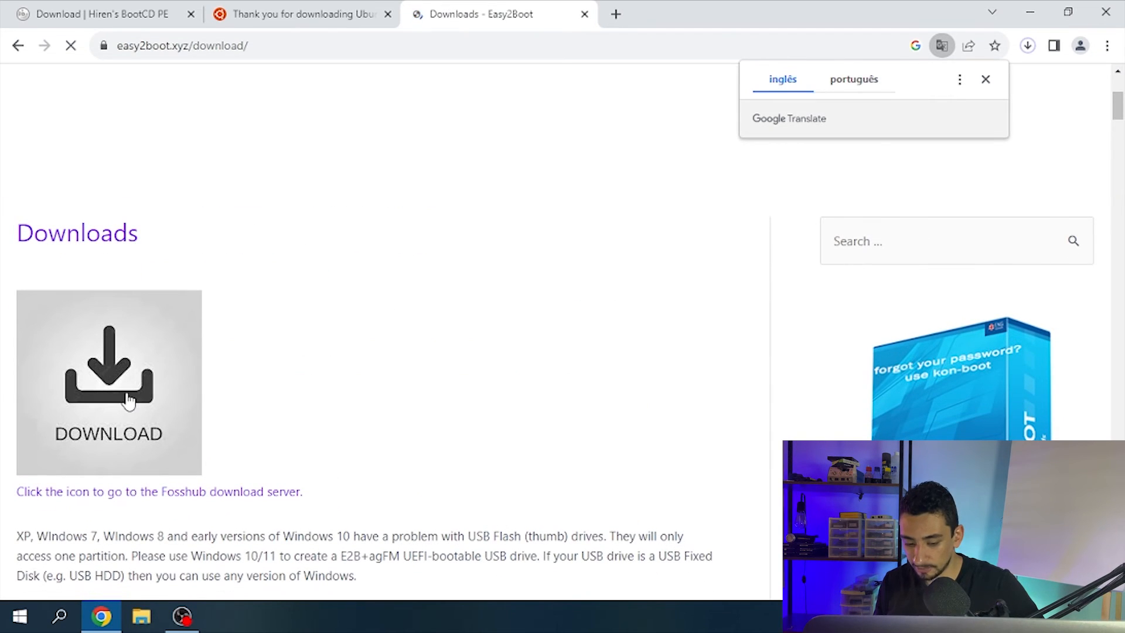
{"action": "left_click", "coordinate": [89, 372]}
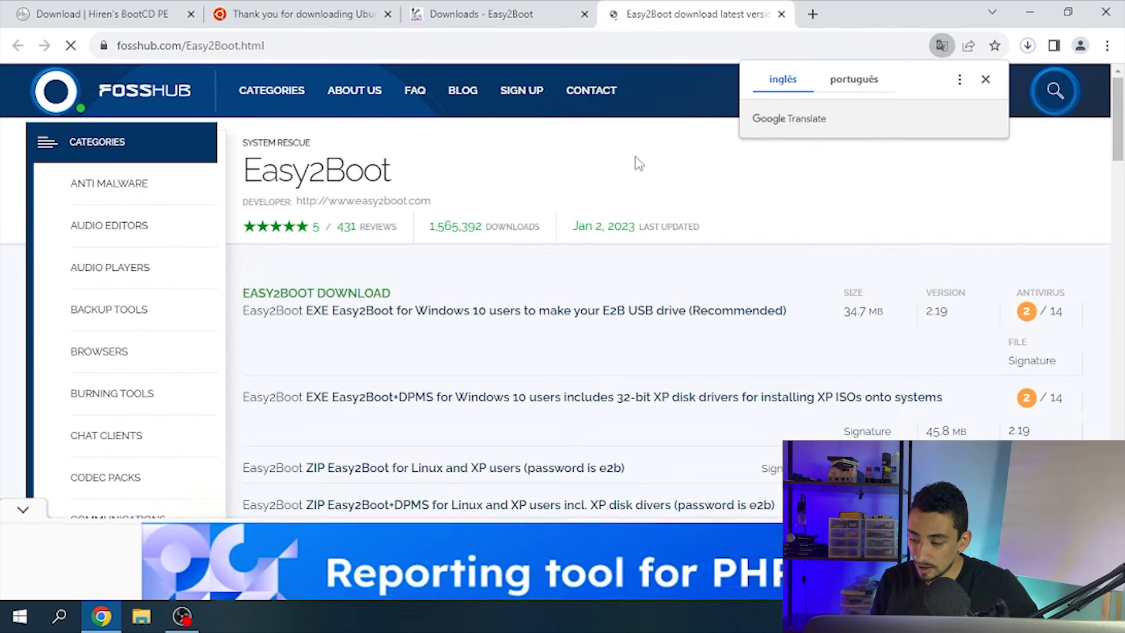
- Download the recommended Easy2Boot EXE for Windows 10 users, dismissing the ad, and cancel the paused Ubuntu download
{"action": "scroll", "coordinate": [637, 163], "scroll_direction": "down", "scroll_amount": 5}
{"action": "scroll", "coordinate": [638, 164], "scroll_direction": "down", "scroll_amount": 2}
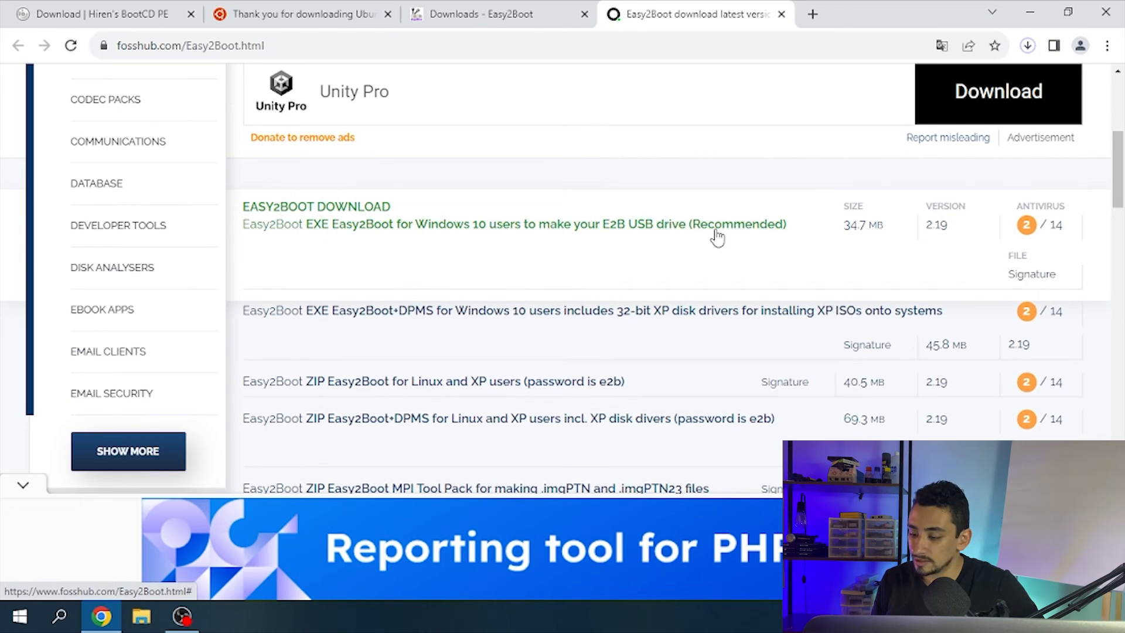
{"action": "left_click", "coordinate": [761, 231]}
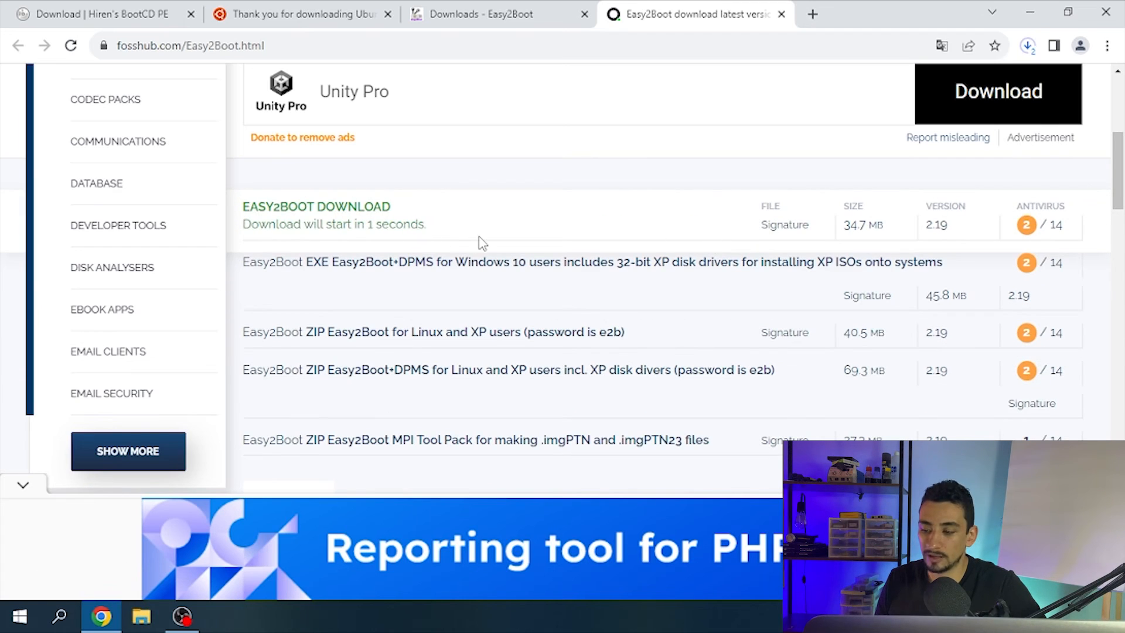
{"action": "left_click", "coordinate": [311, 232]}
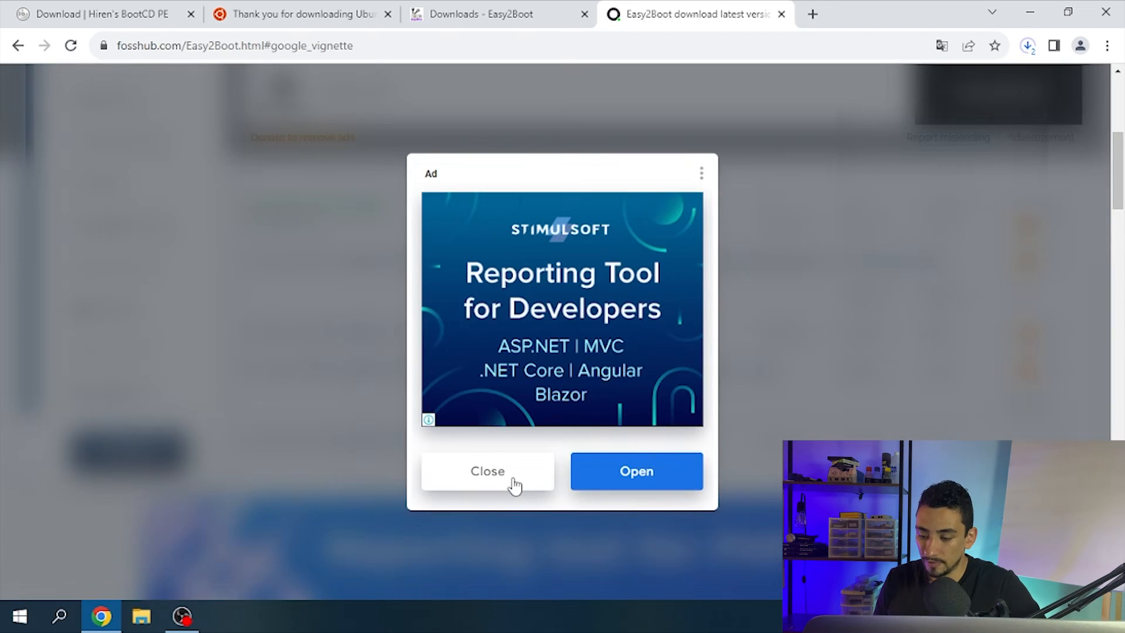
{"action": "left_click", "coordinate": [508, 477]}
{"action": "left_click", "coordinate": [1027, 46]}
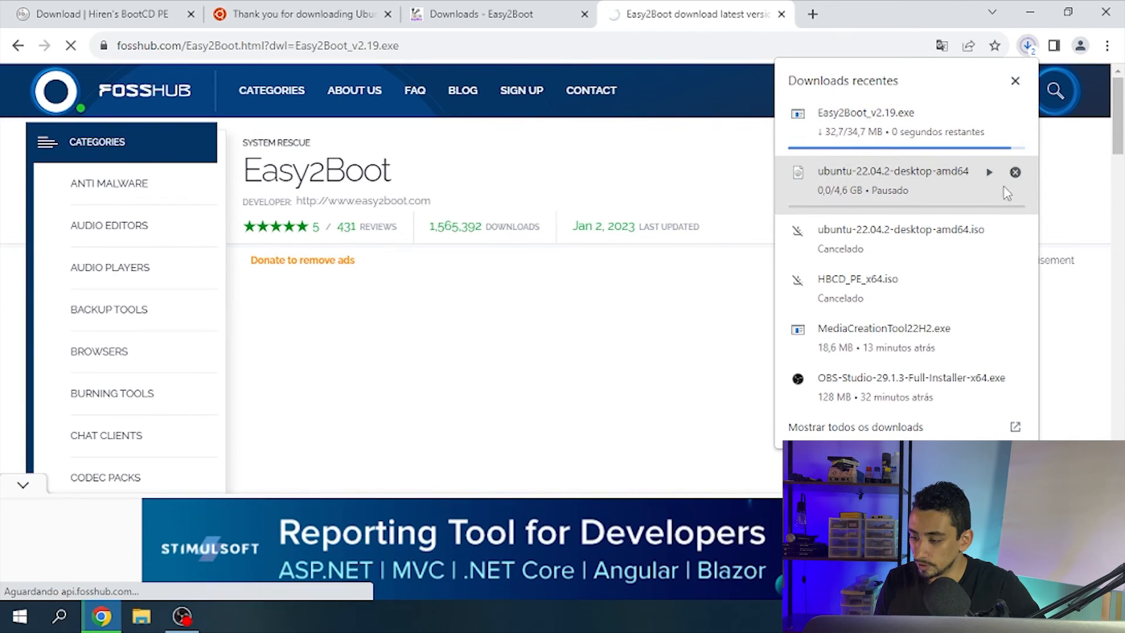
{"action": "left_click", "coordinate": [1015, 172]}
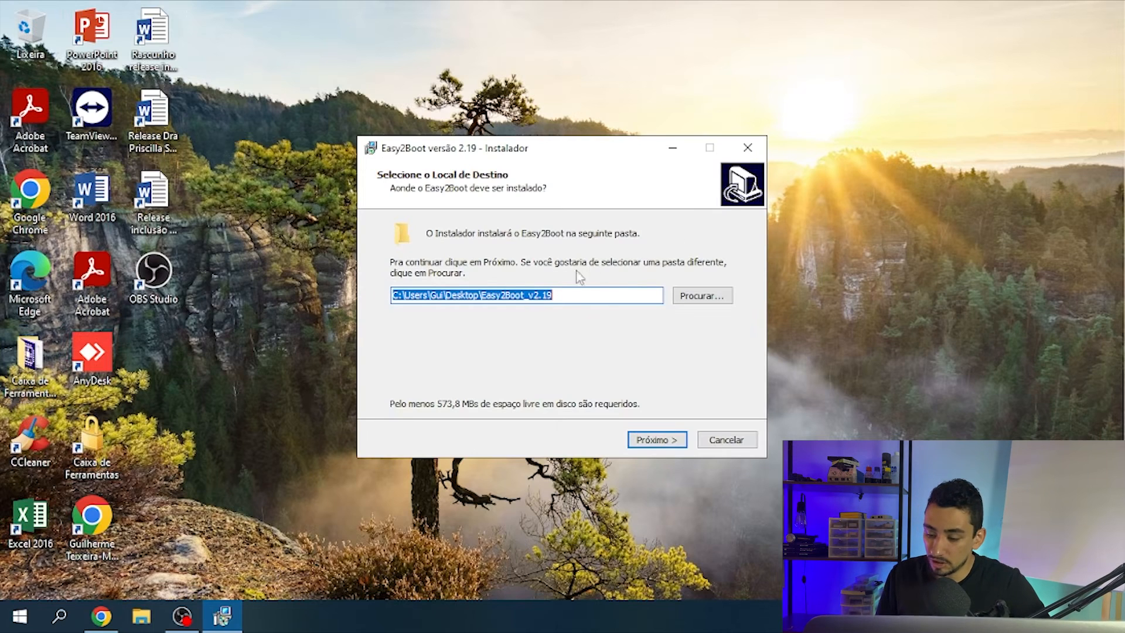
- Keep the Easy2Boot_v2.19 folder on the Desktop as the destination and install Easy2Boot 2.19
{"action": "left_click", "coordinate": [570, 293]}
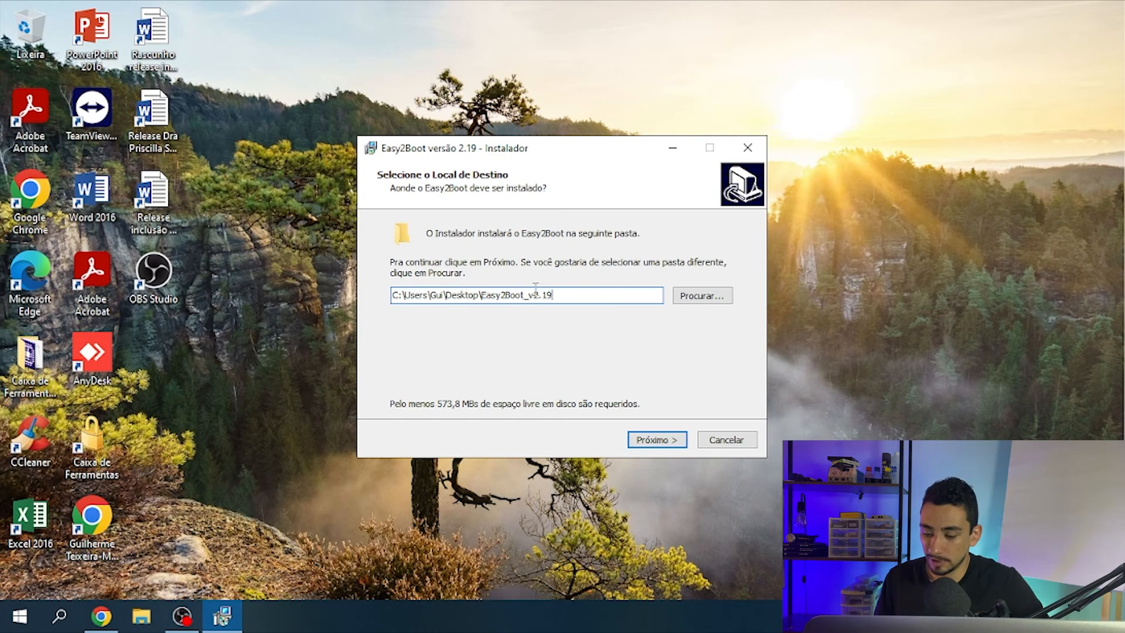
{"action": "left_click_drag", "start_coordinate": [448, 294], "coordinate": [609, 261]}
{"action": "left_click", "coordinate": [571, 297]}
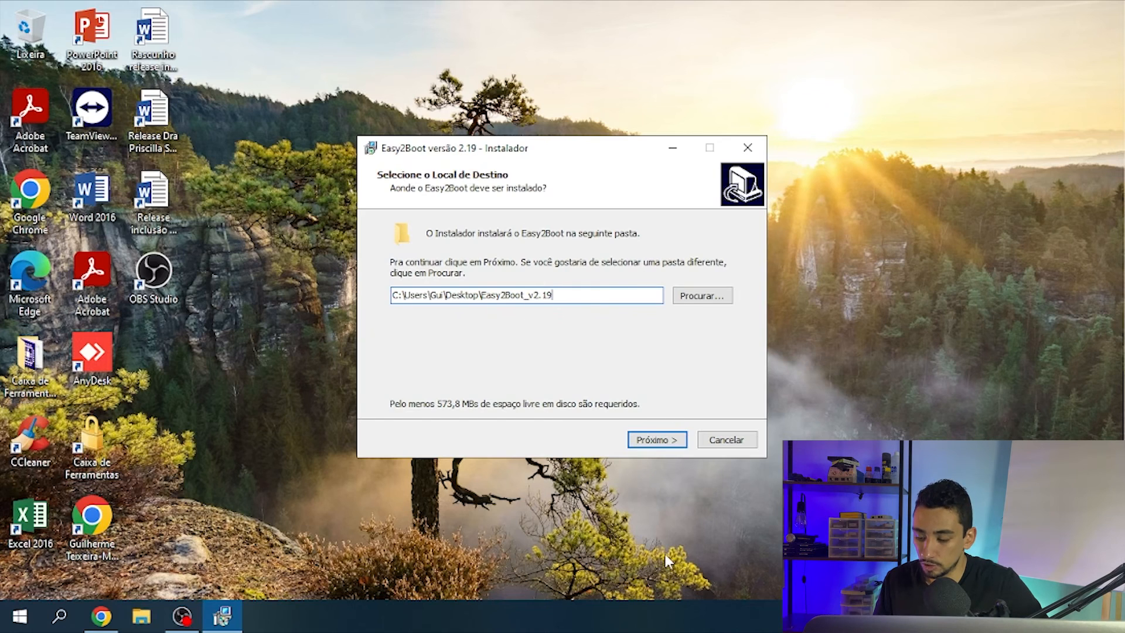
{"action": "left_click", "coordinate": [657, 439]}
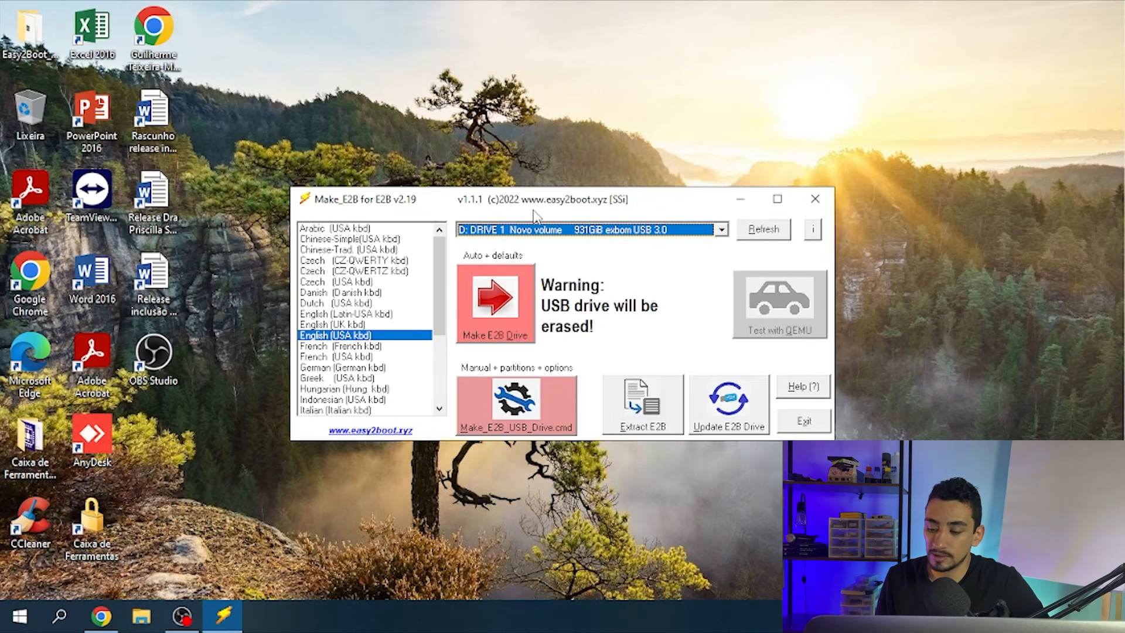
- Choose D: DRIVE 1 Novo volume (931GiB exbom USB 3.0) as the target USB drive in Make_E2B
{"action": "left_click_drag", "start_coordinate": [533, 210], "coordinate": [507, 166]}
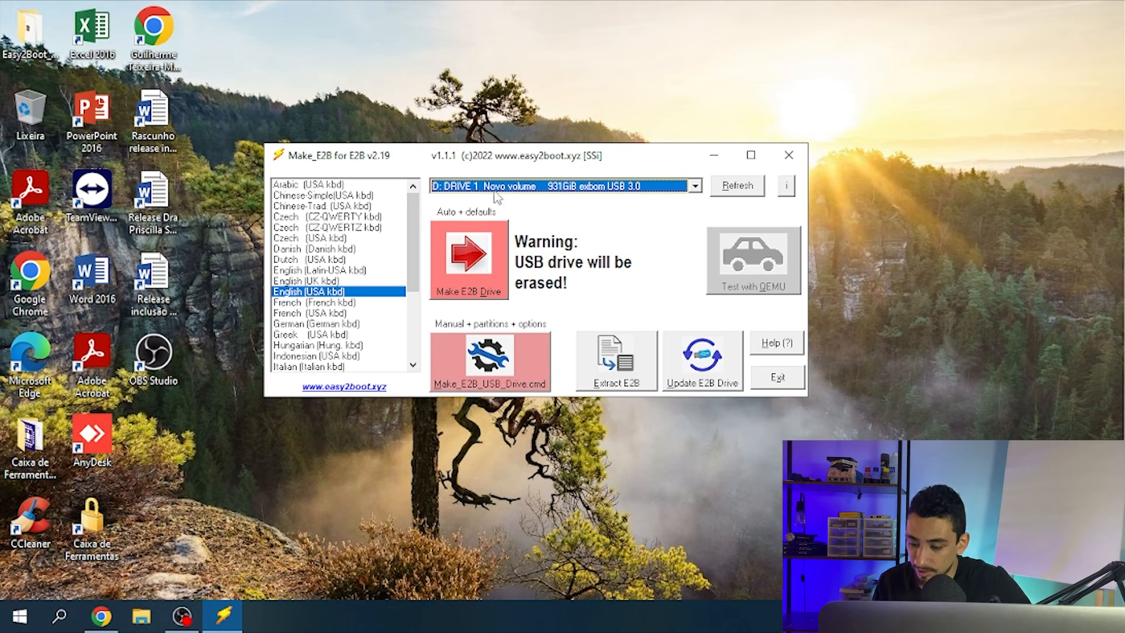
{"action": "left_click", "coordinate": [523, 186]}
{"action": "double_click", "coordinate": [523, 188]}
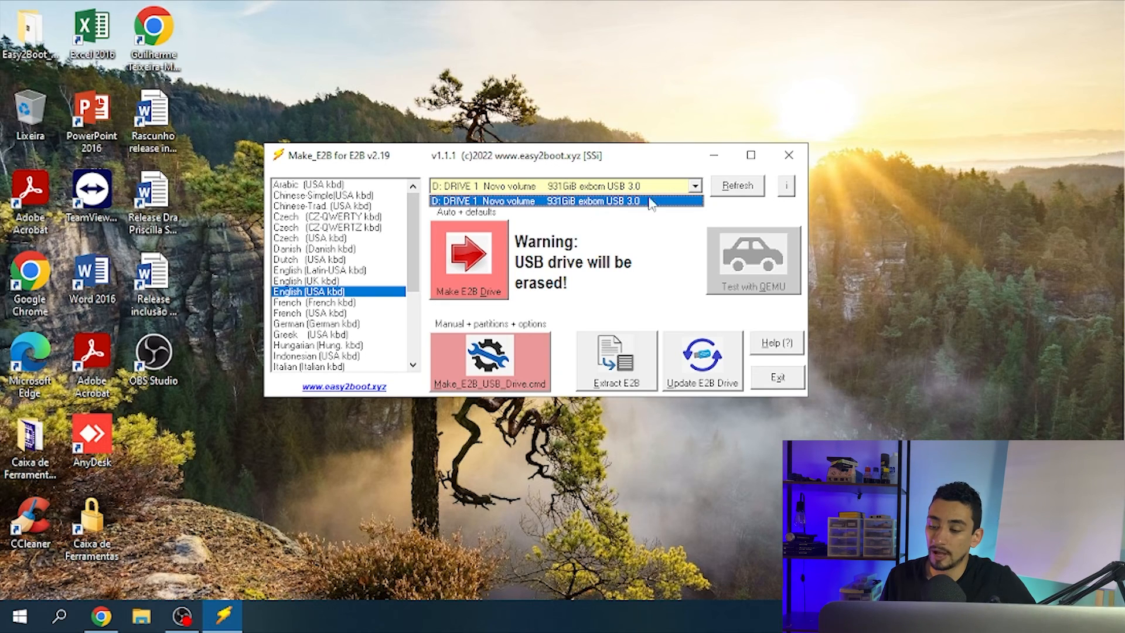
{"action": "left_click", "coordinate": [583, 202]}
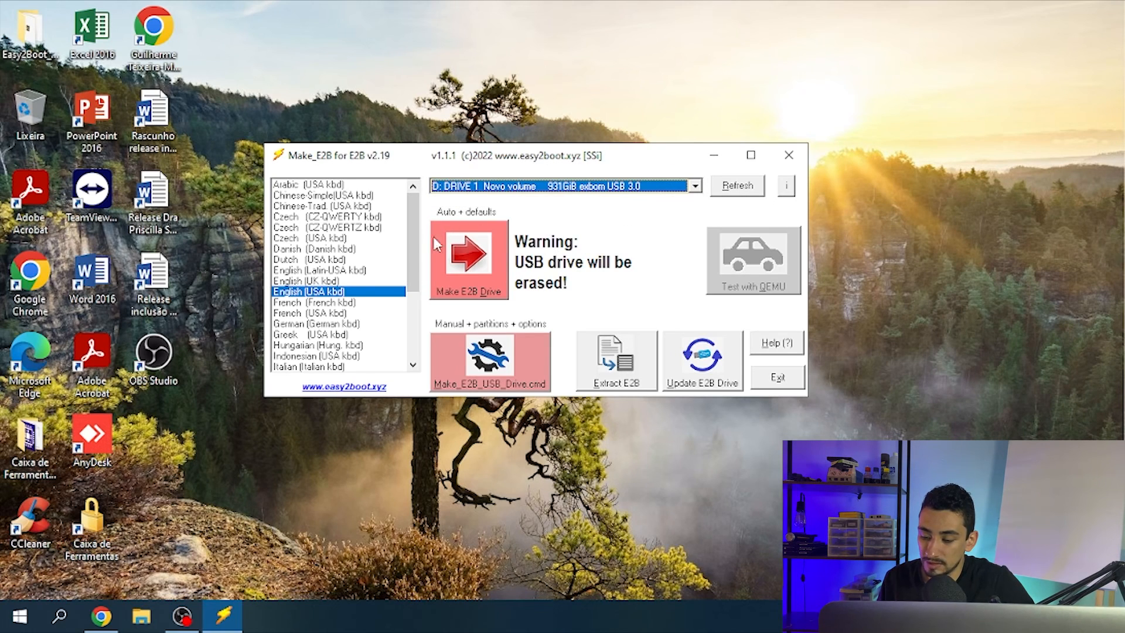
- Start making the E2B drive with the automatic defaults, accept the fixed-disk notice and maximize the console window
{"action": "left_click", "coordinate": [467, 262]}
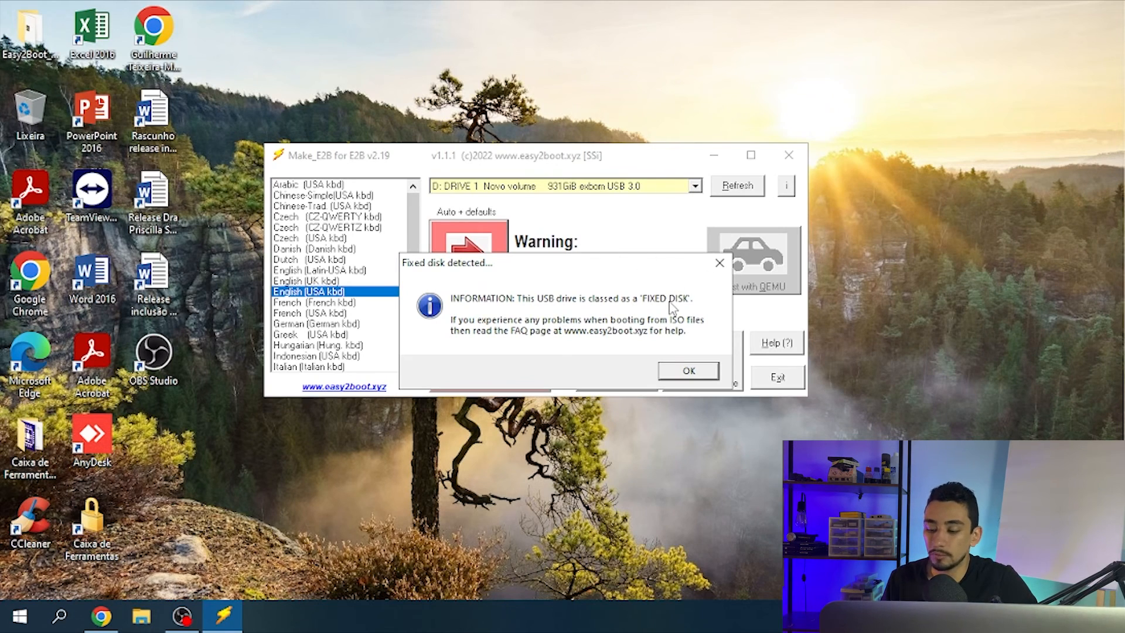
{"action": "left_click", "coordinate": [687, 371]}
{"action": "left_click", "coordinate": [618, 359]}
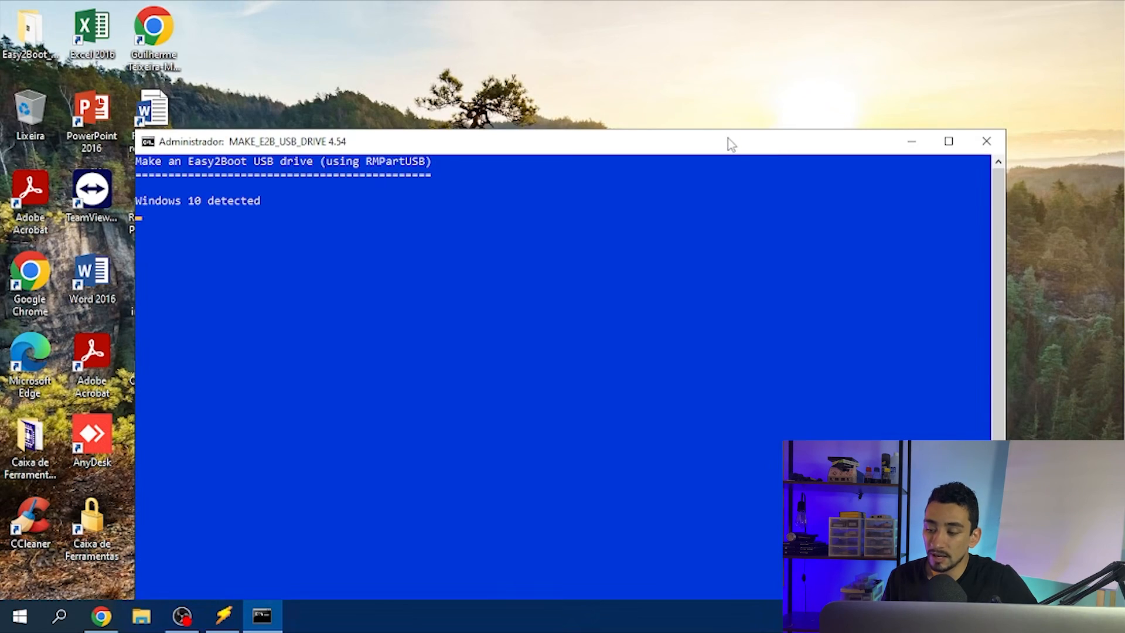
{"action": "left_click_drag", "start_coordinate": [696, 133], "coordinate": [621, 2]}
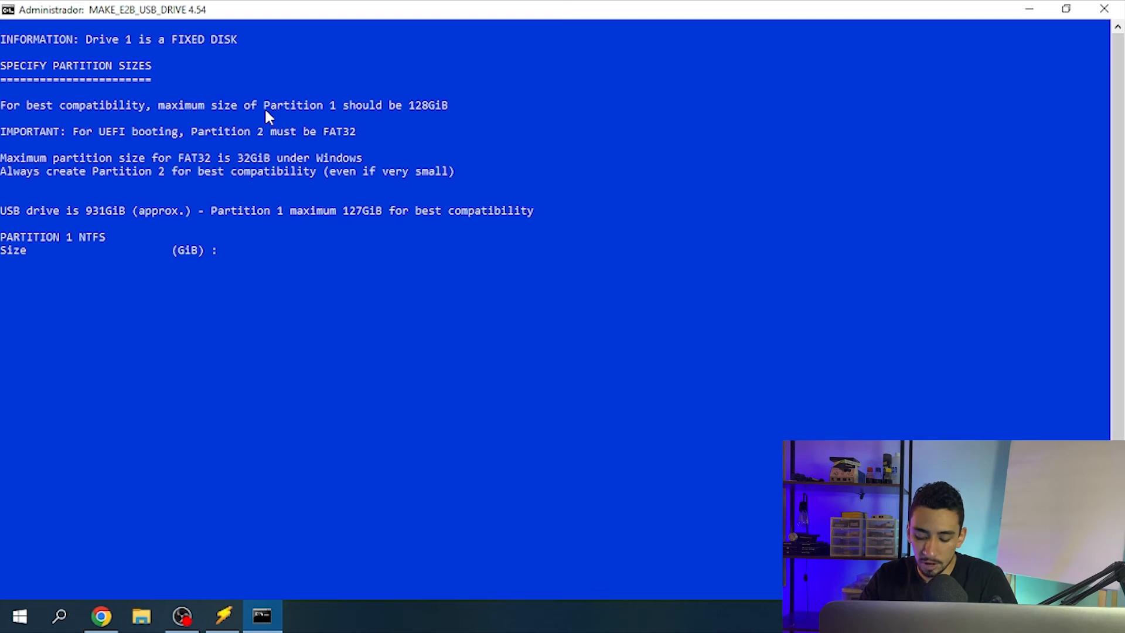
- Set Partition 1 to 127 GiB and Partition 2 to 1 GiB with the FAT32 type
{"action": "type", "text": "127"}
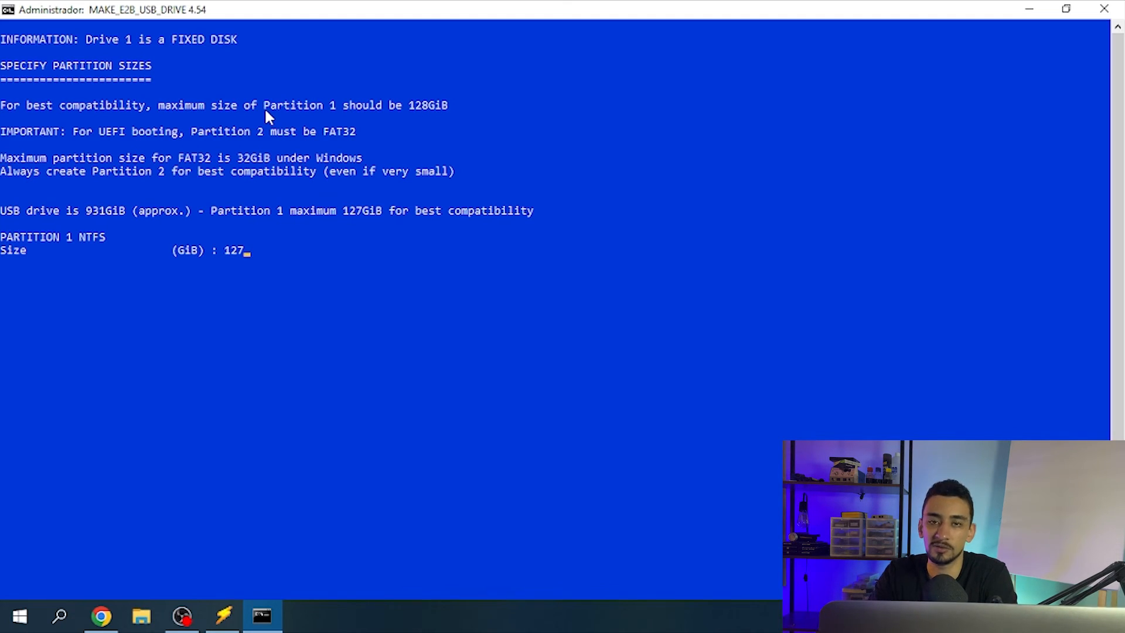
{"action": "key", "text": "Return"}
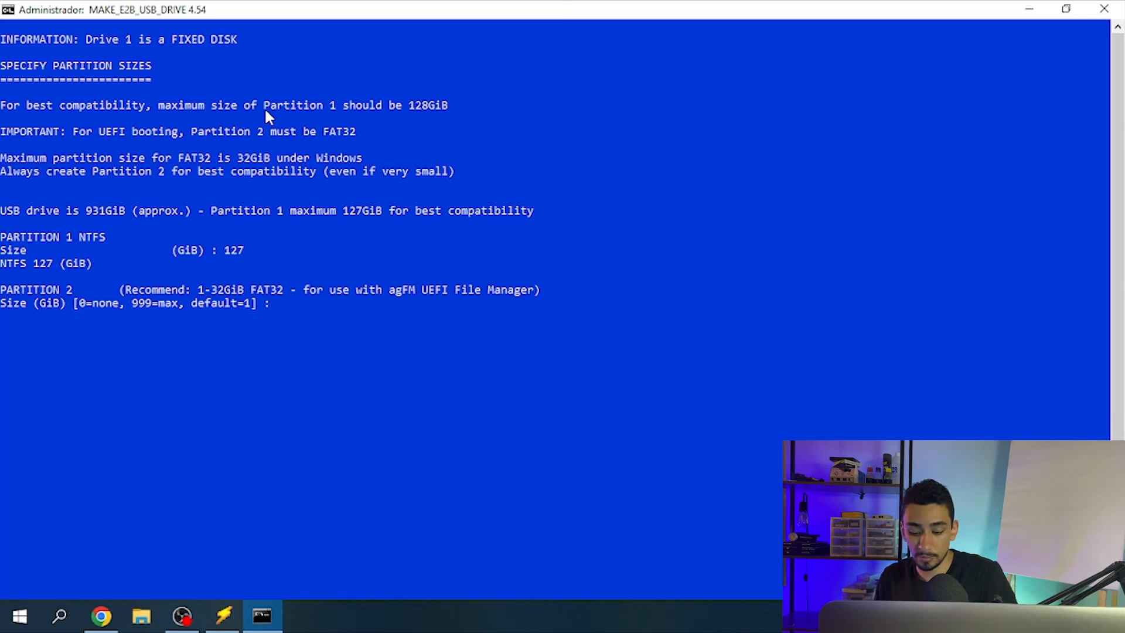
{"action": "type", "text": "1"}
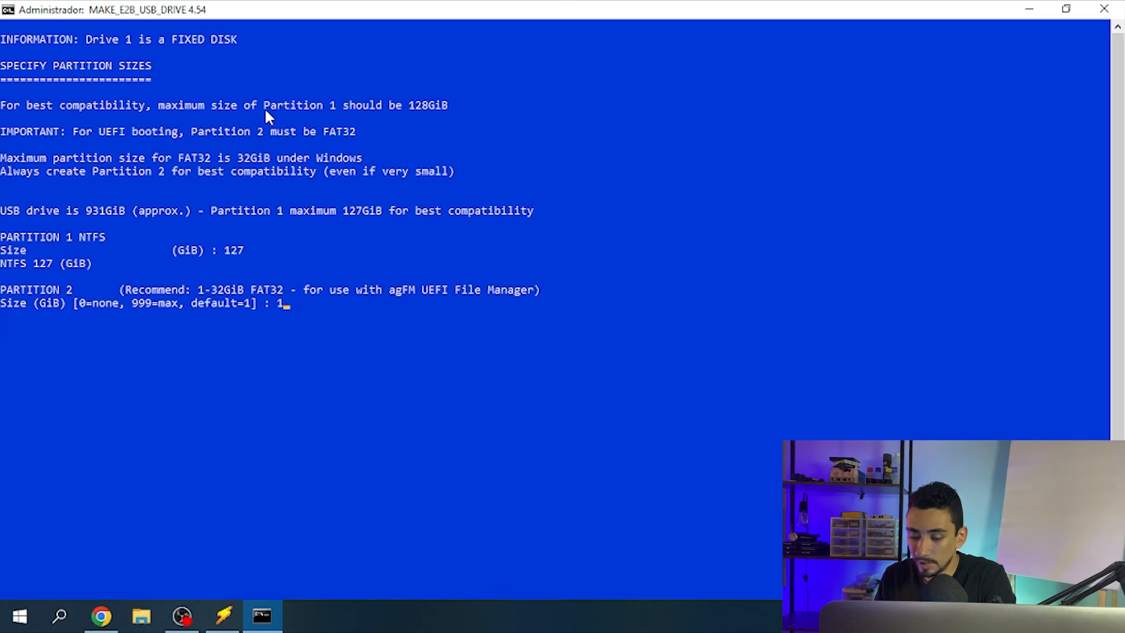
{"action": "key", "text": "Return"}
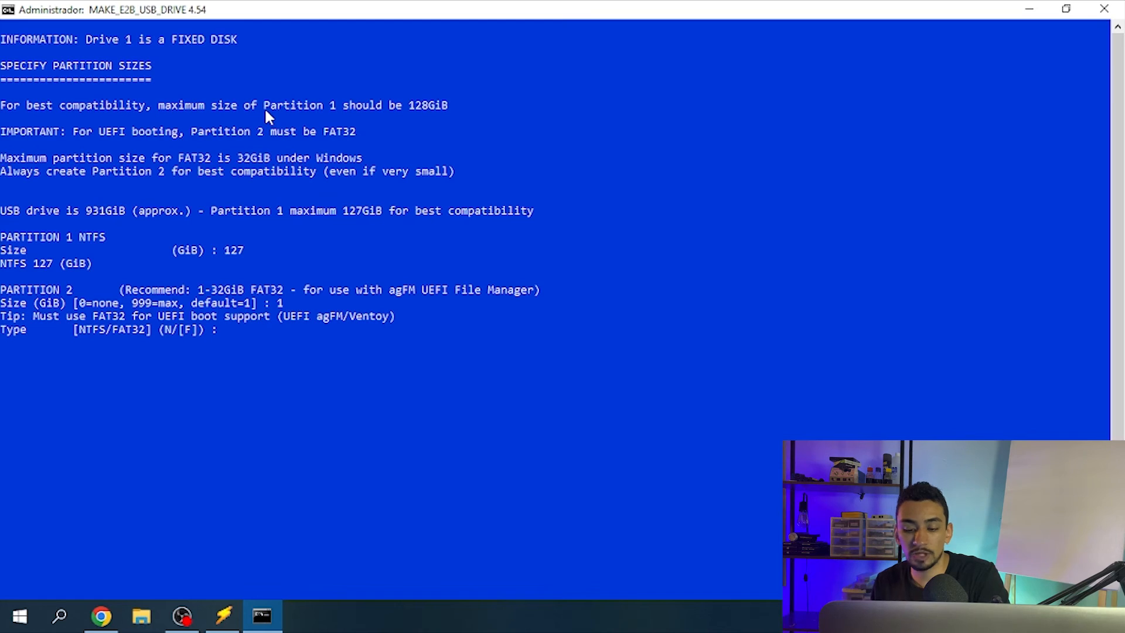
{"action": "type", "text": "FAT"}
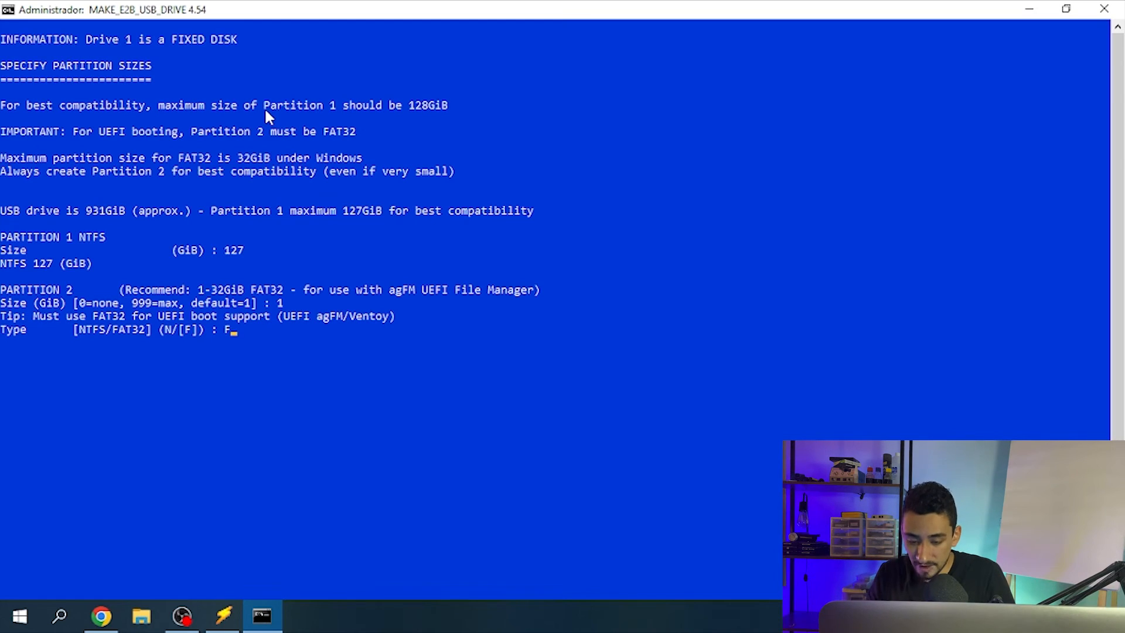
{"action": "type", "text": "32"}
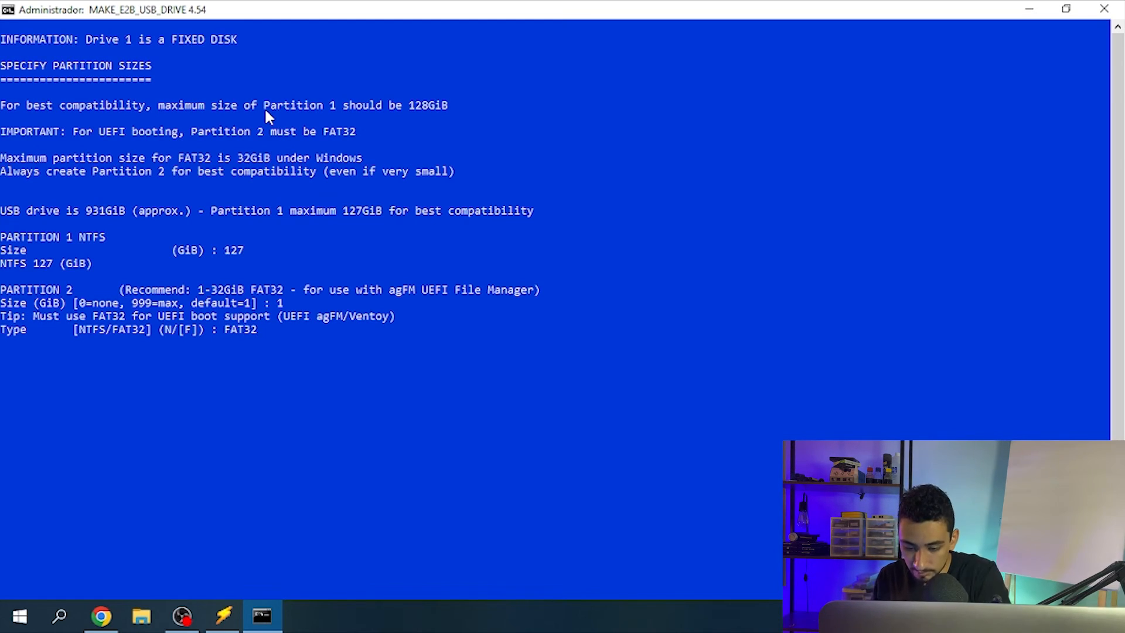
{"action": "key", "text": "Return"}
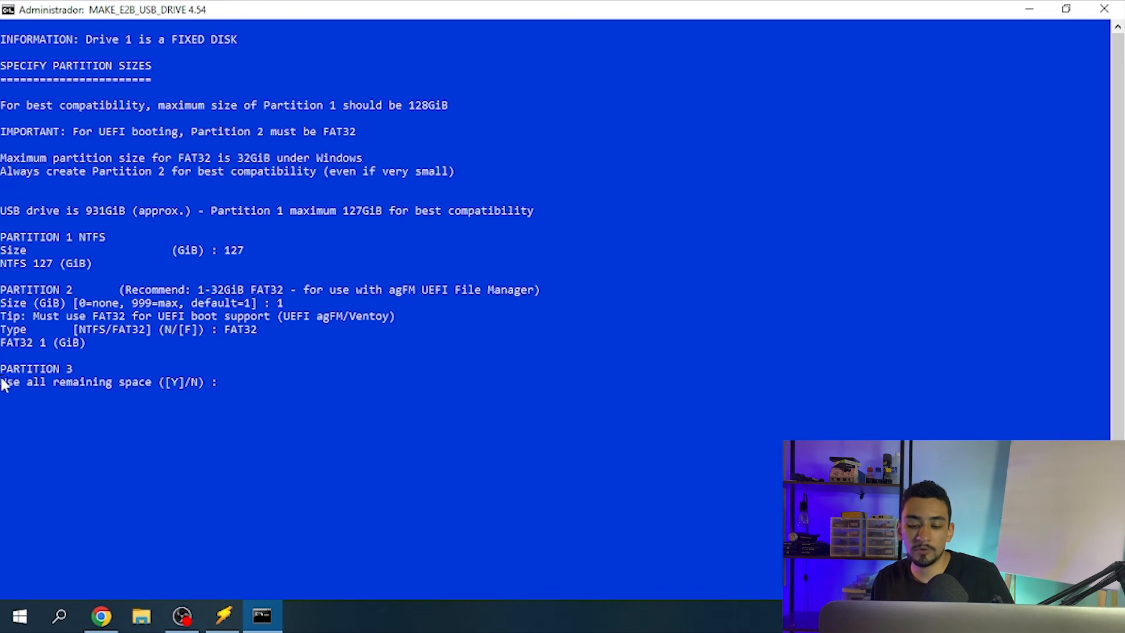
- Give Partition 3 all the remaining space and set its type to NTFS
{"action": "left_click_drag", "start_coordinate": [2, 381], "coordinate": [134, 381]}
{"action": "left_click", "coordinate": [162, 380]}
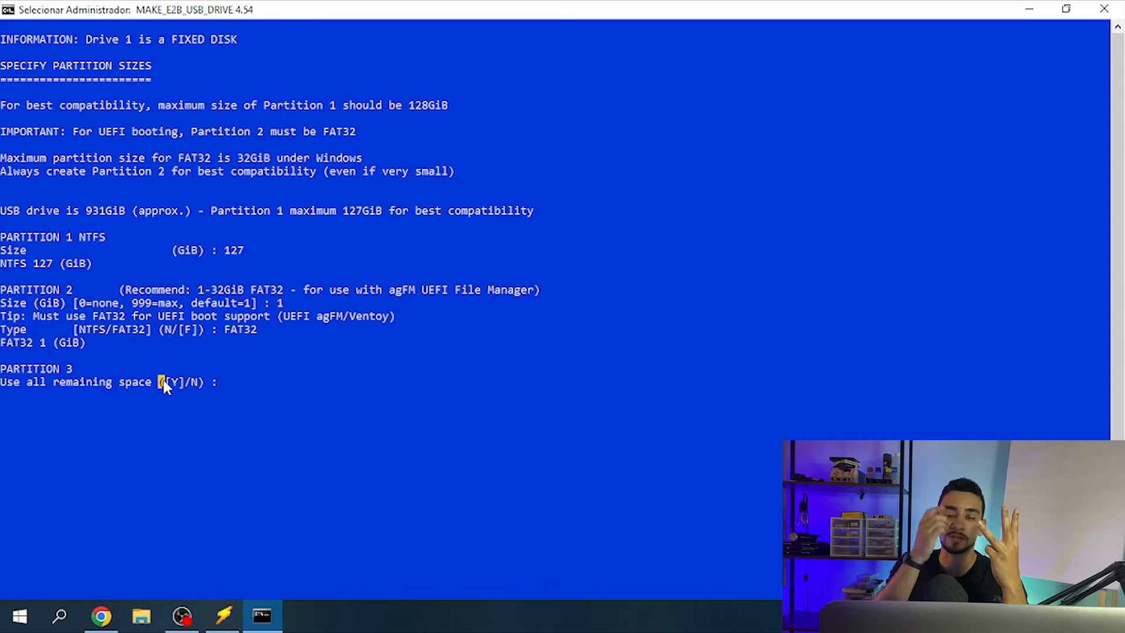
{"action": "left_click", "coordinate": [226, 382]}
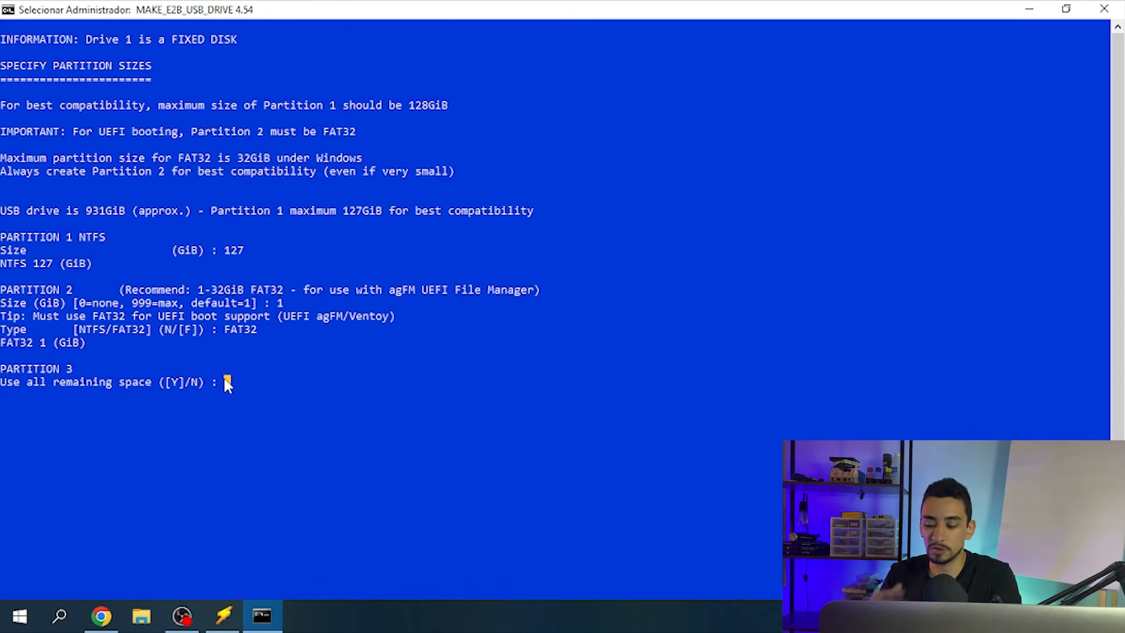
{"action": "type", "text": "y"}
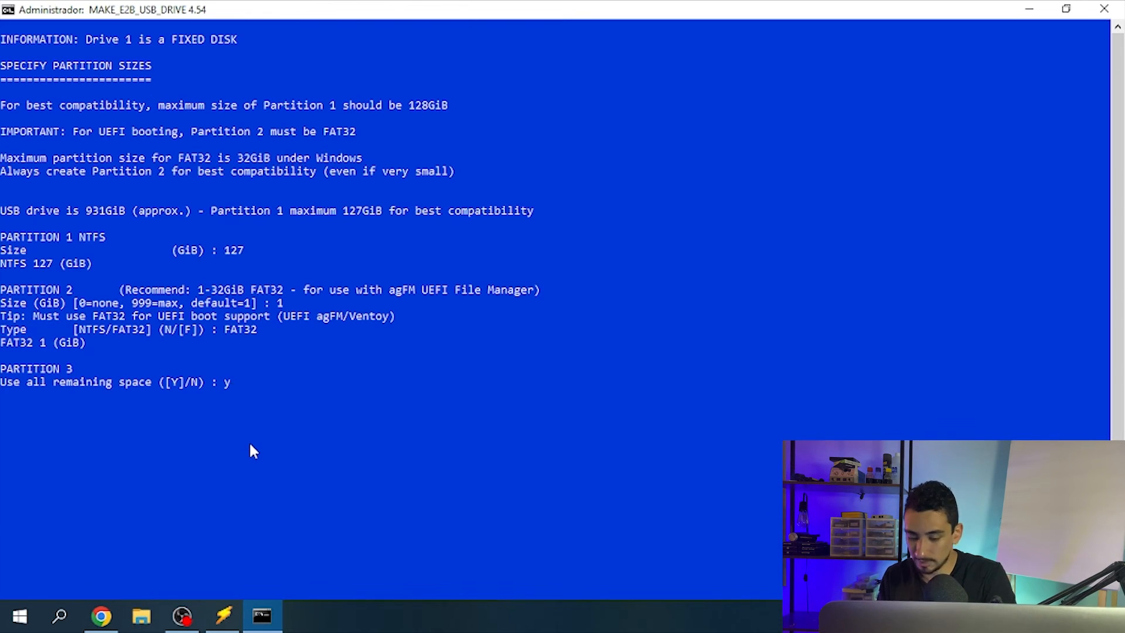
{"action": "key", "text": "Return"}
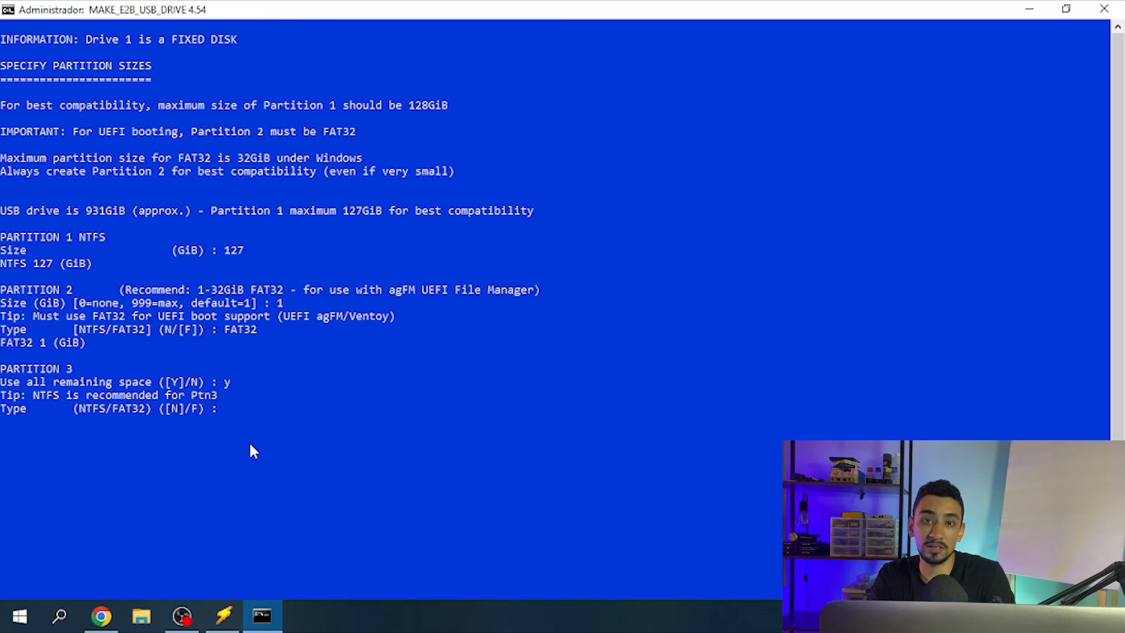
{"action": "type", "text": "F"}
{"action": "key", "text": "BackSpace"}
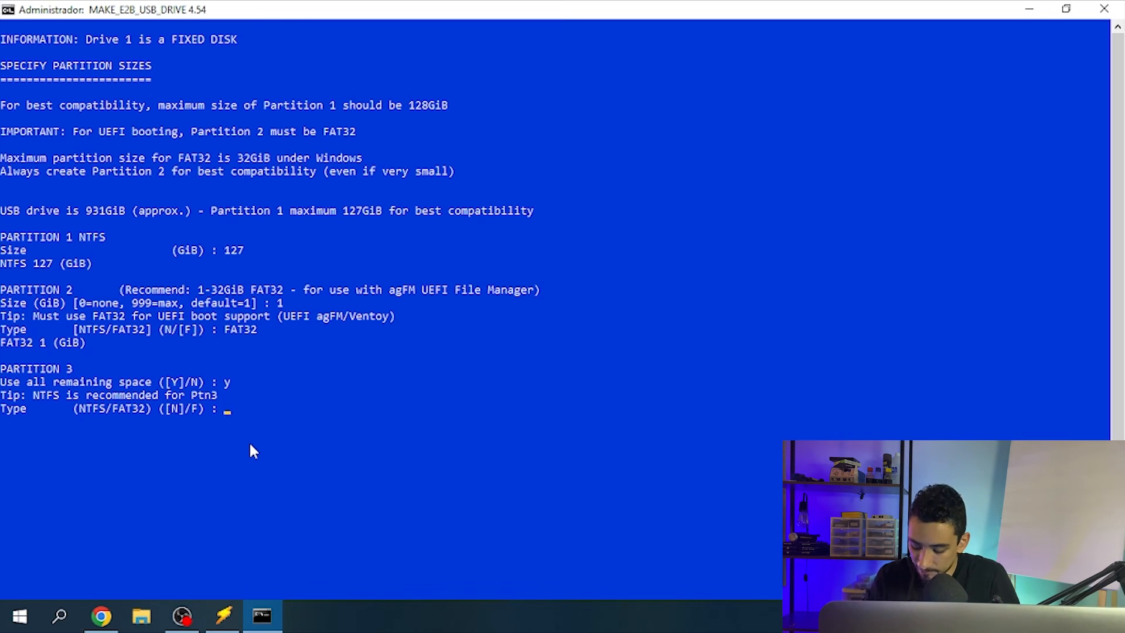
{"action": "type", "text": "NTFS"}
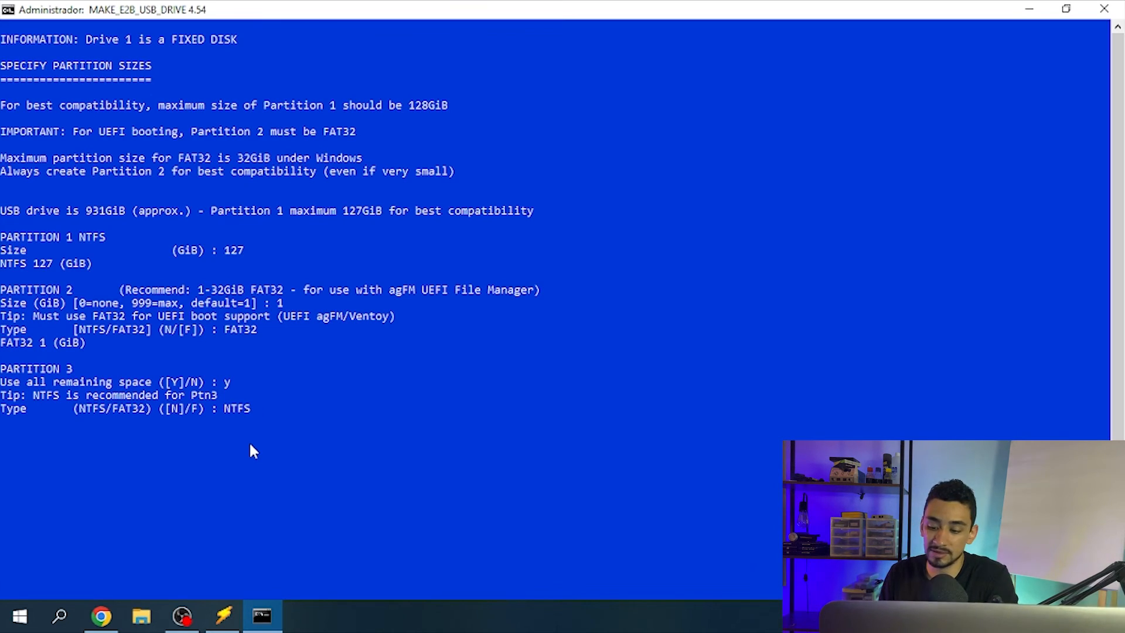
{"action": "key", "text": "Return"}
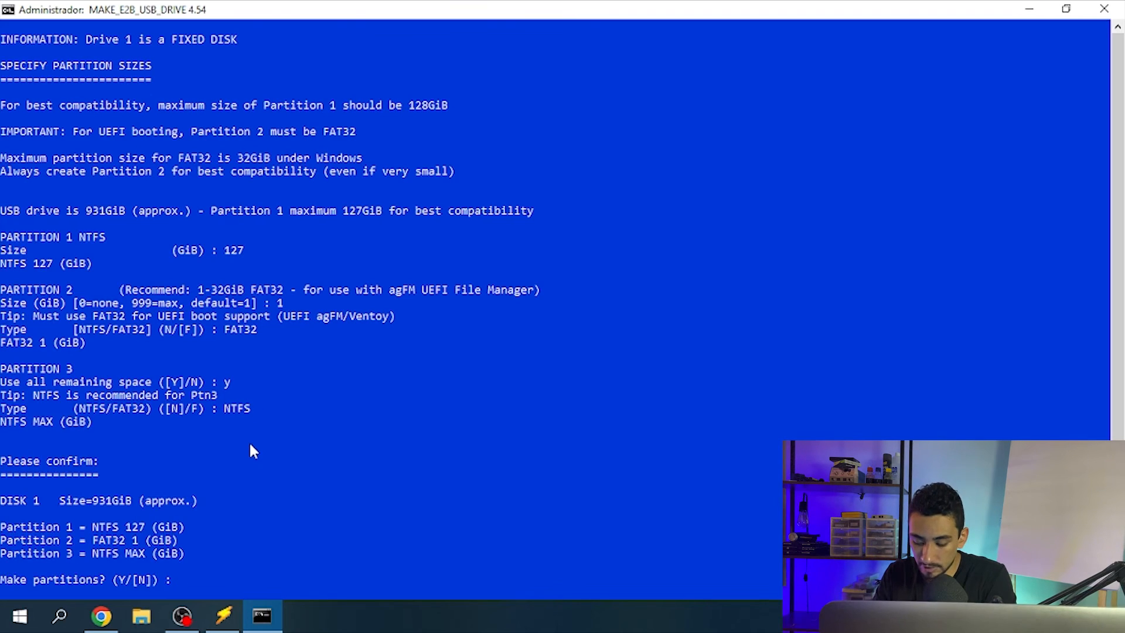
- Confirm making the three partitions on Disk 1 and accept the RMPARTUSB large device notice
{"action": "type", "text": "y"}
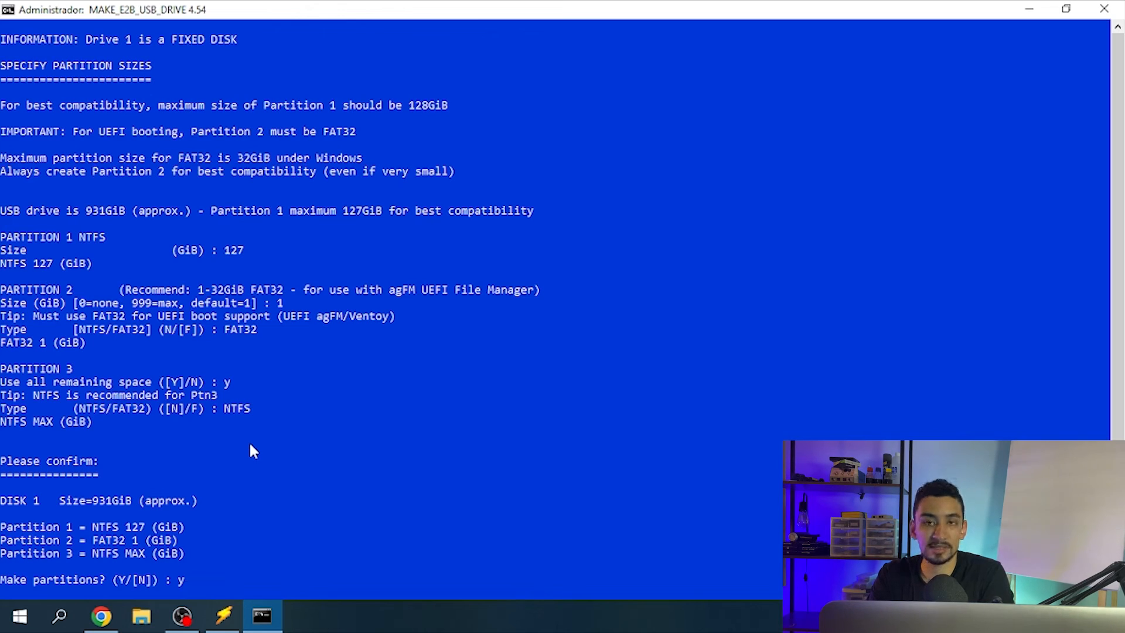
{"action": "key", "text": "BackSpace"}
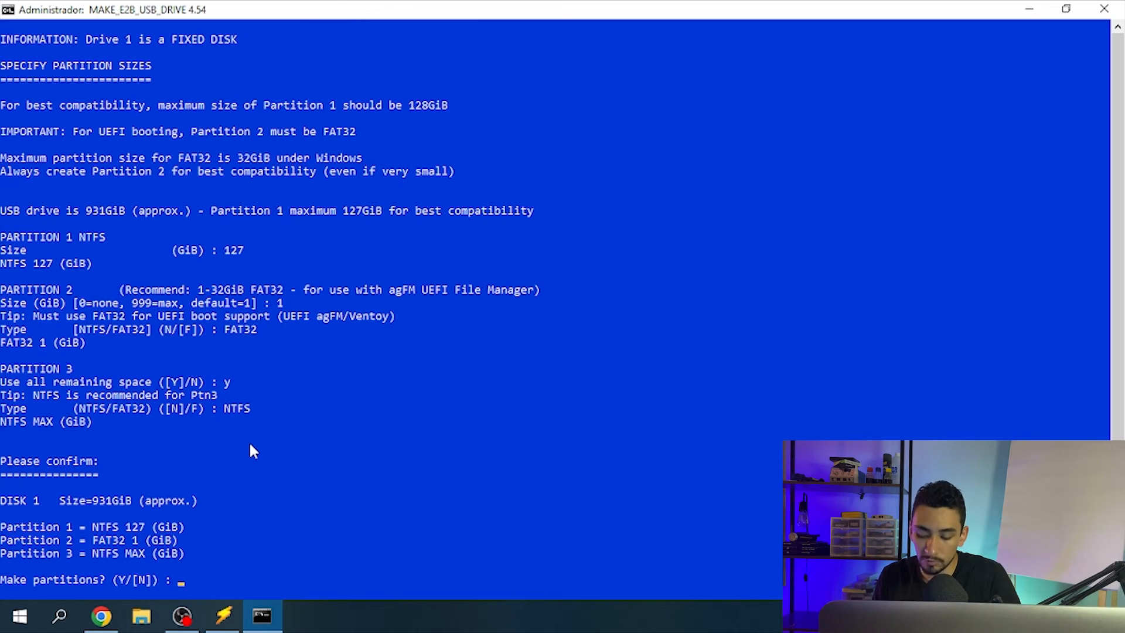
{"action": "type", "text": "Y"}
{"action": "key", "text": "Return"}
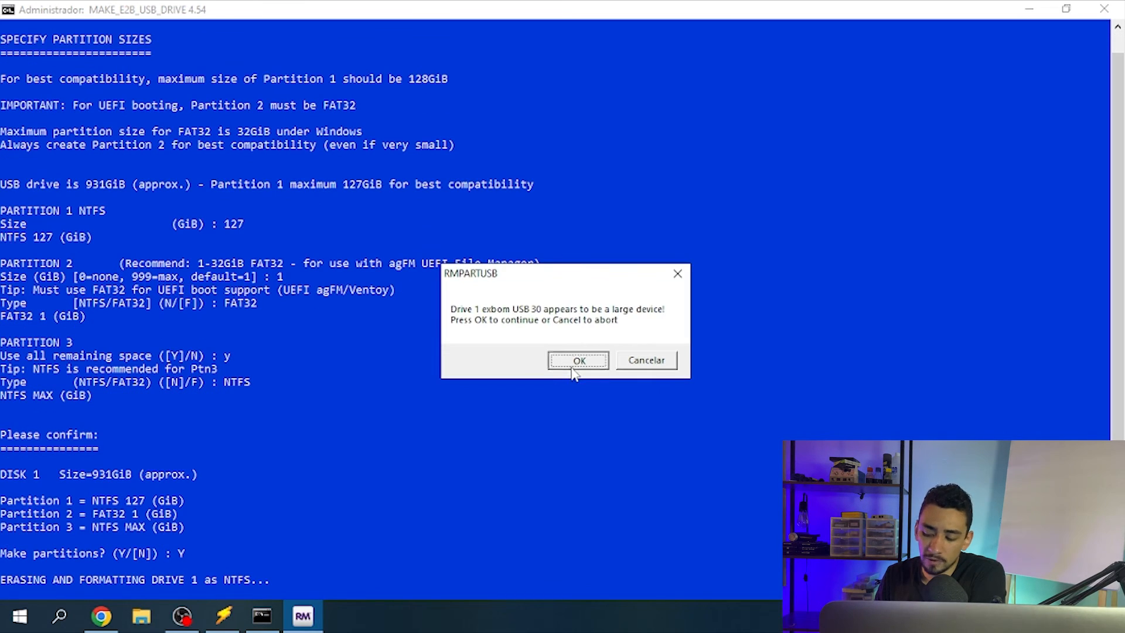
{"action": "left_click", "coordinate": [571, 369]}
{"action": "left_click", "coordinate": [553, 368]}
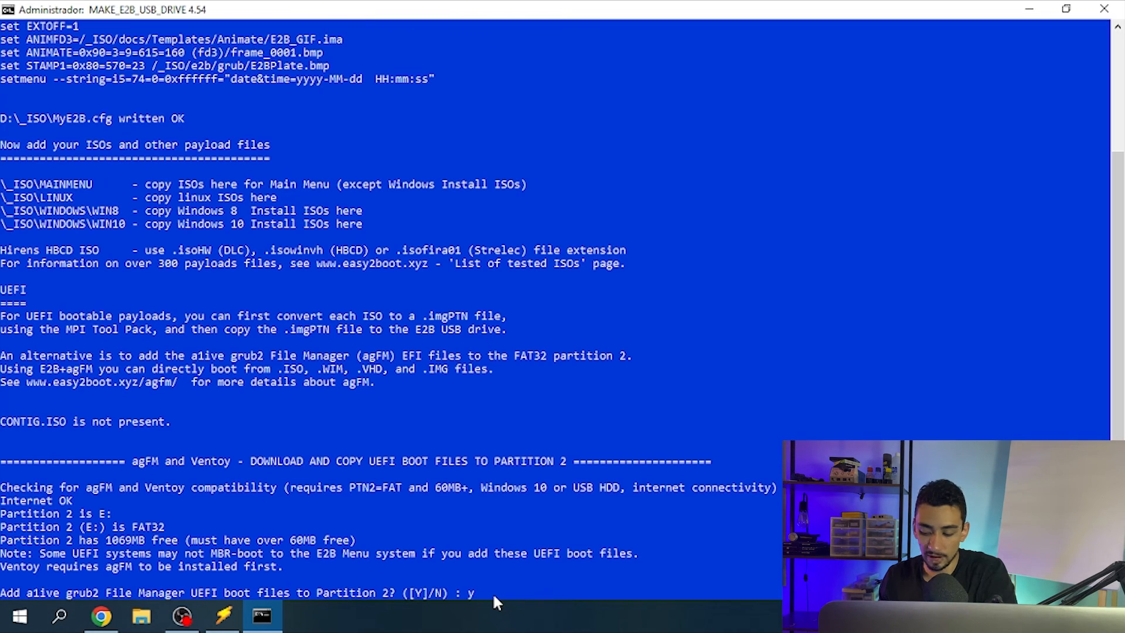
- Add the a1ive grub2 File Manager UEFI boot files and Ventoy for E2B to Partition 2 (E:)
{"action": "key", "text": "Return"}
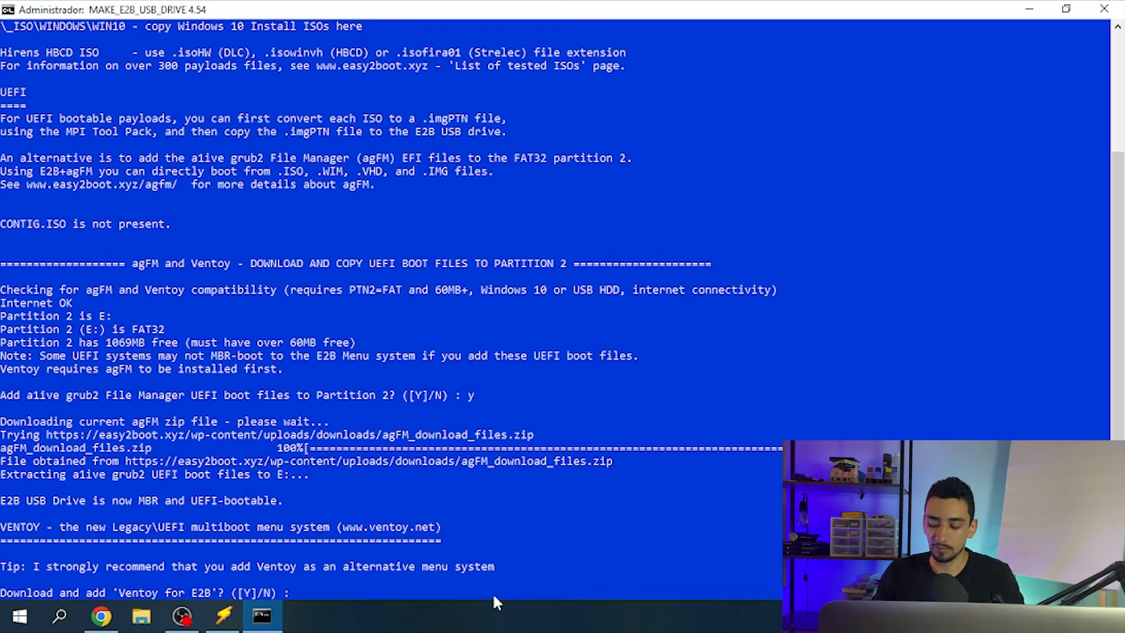
{"action": "type", "text": "y"}
{"action": "key", "text": "Return"}
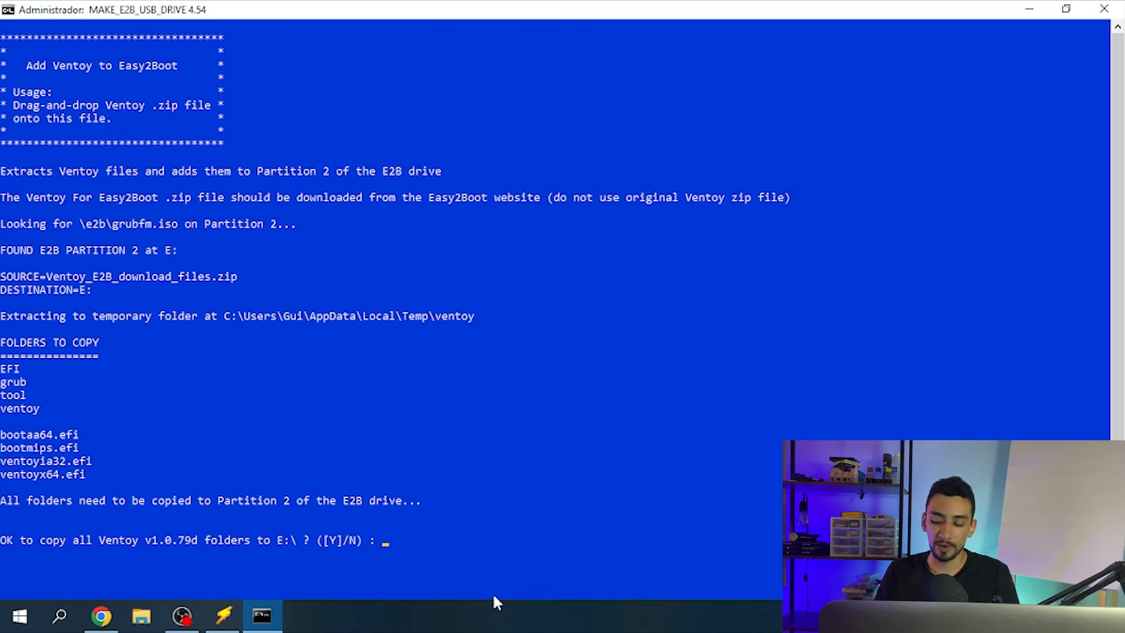
{"action": "type", "text": "Y"}
{"action": "key", "text": "Return"}
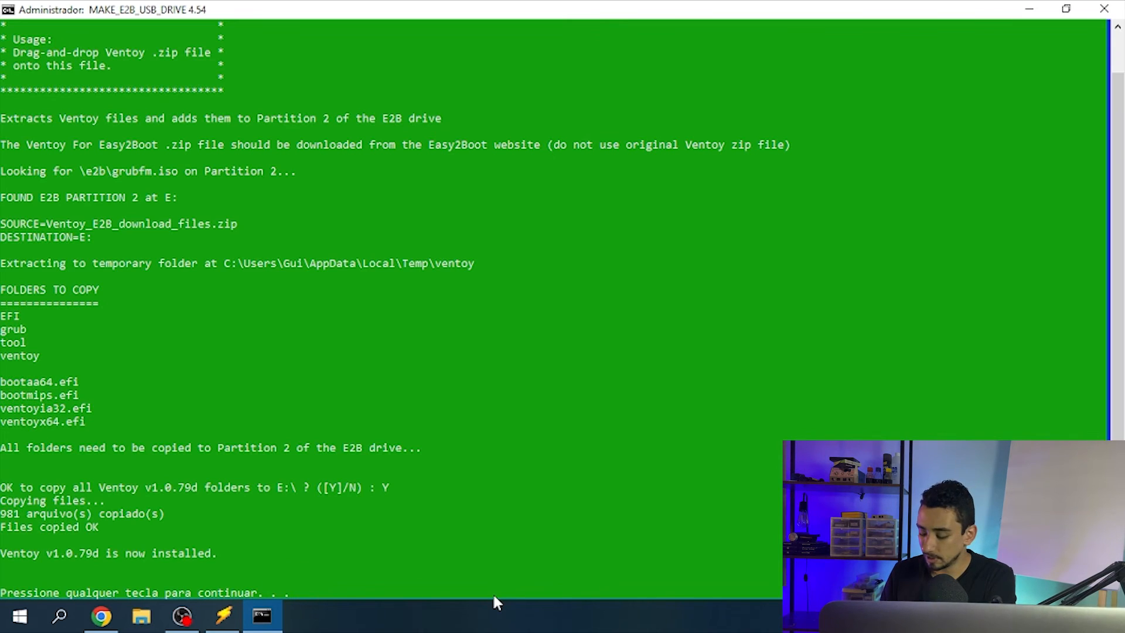
{"action": "key", "text": "Return"}
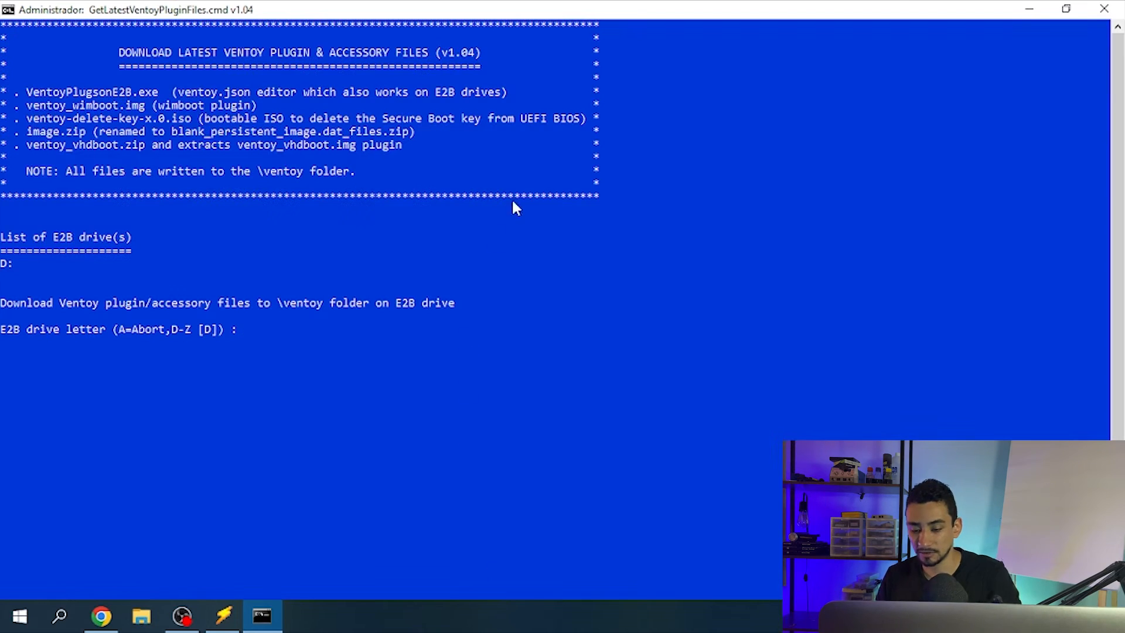
- Skip the Ventoy plugin and accessory download by closing its console, and exit Make_E2B
{"action": "left_click", "coordinate": [1103, 8]}
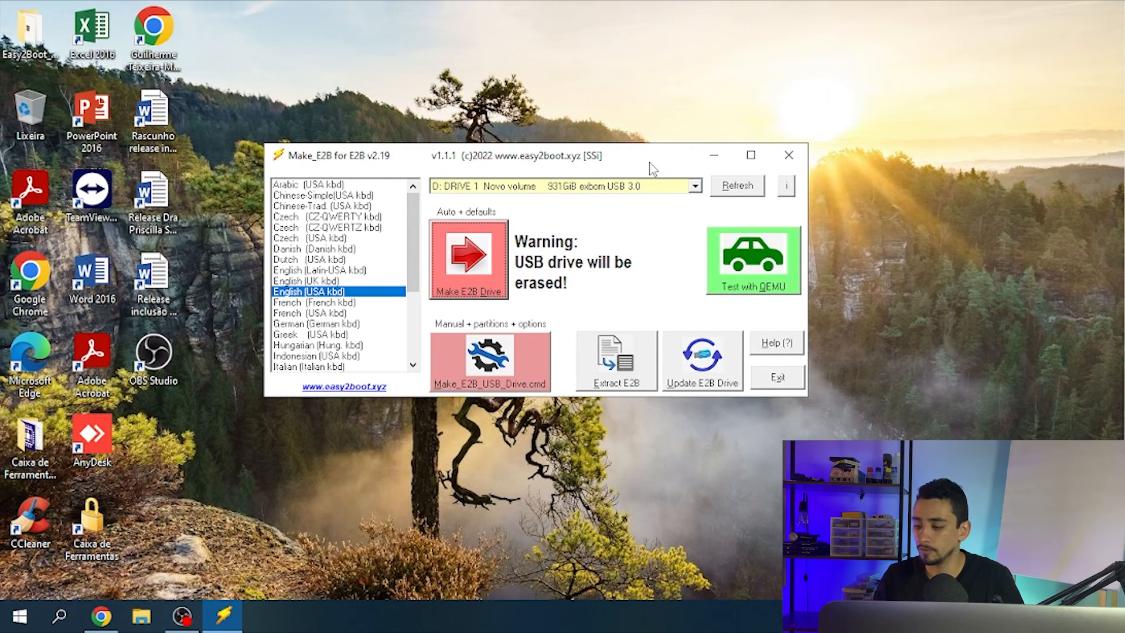
{"action": "left_click_drag", "start_coordinate": [673, 168], "coordinate": [645, 133]}
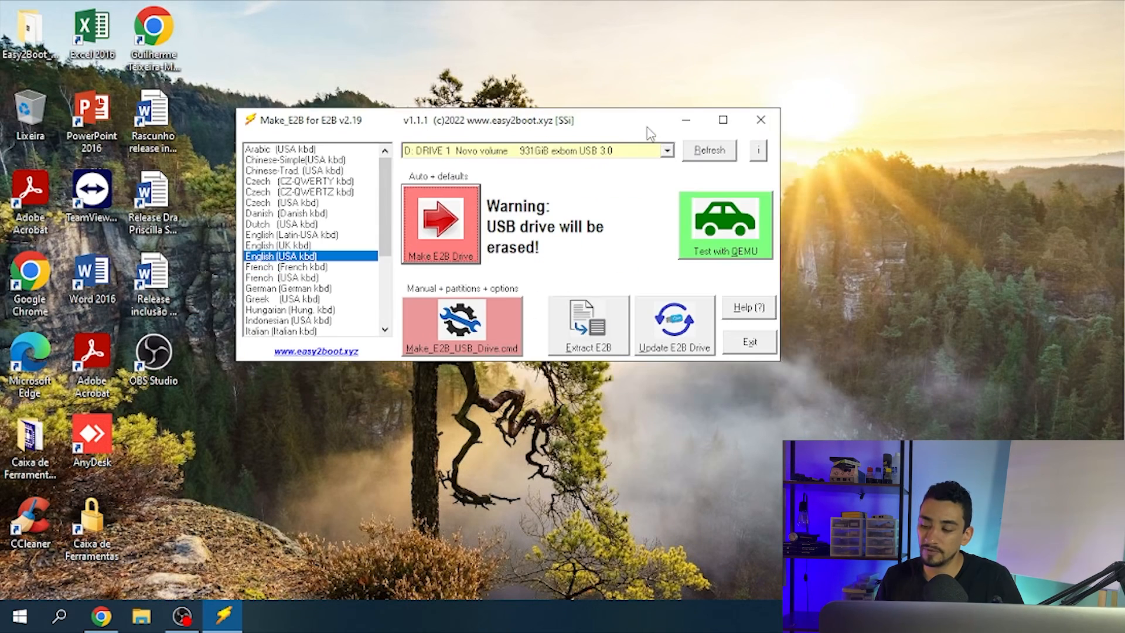
{"action": "left_click", "coordinate": [761, 120]}
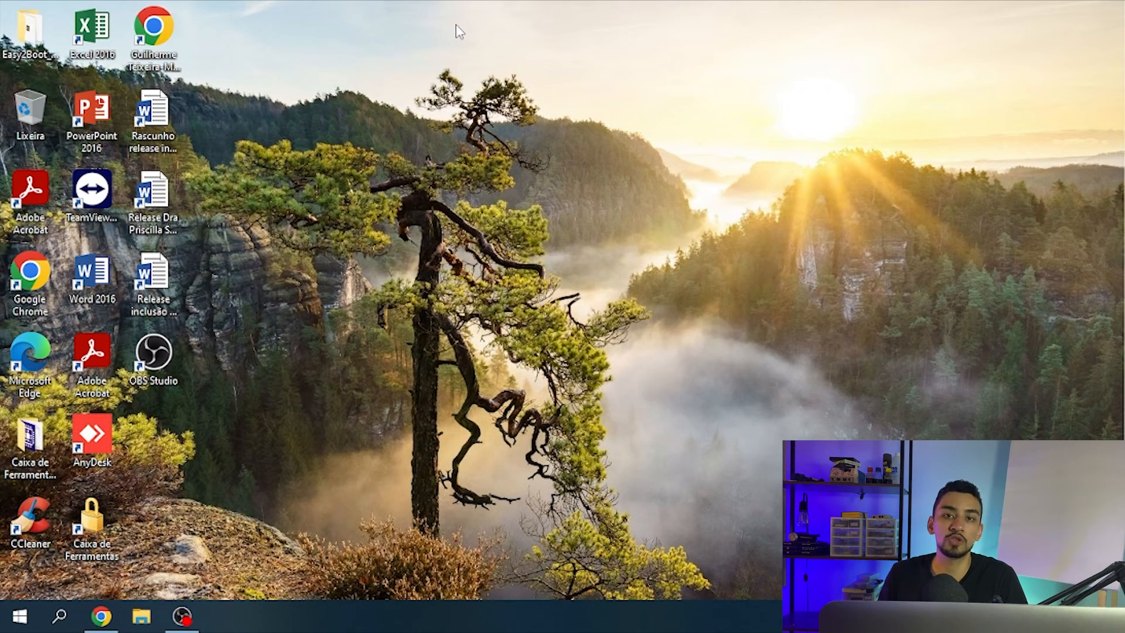
- Check the E2B_PTN3 (F:) partition in File Explorer, and open the E2B (D:) drive in a window docked to half the screen
{"action": "key", "text": "super+e"}
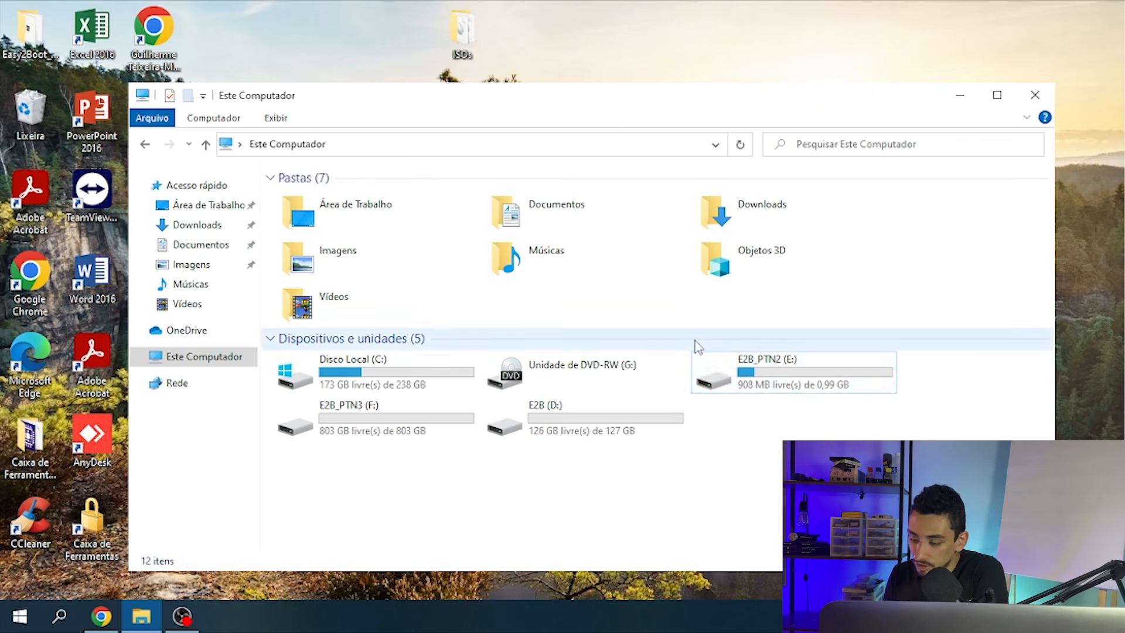
{"action": "left_click", "coordinate": [632, 424]}
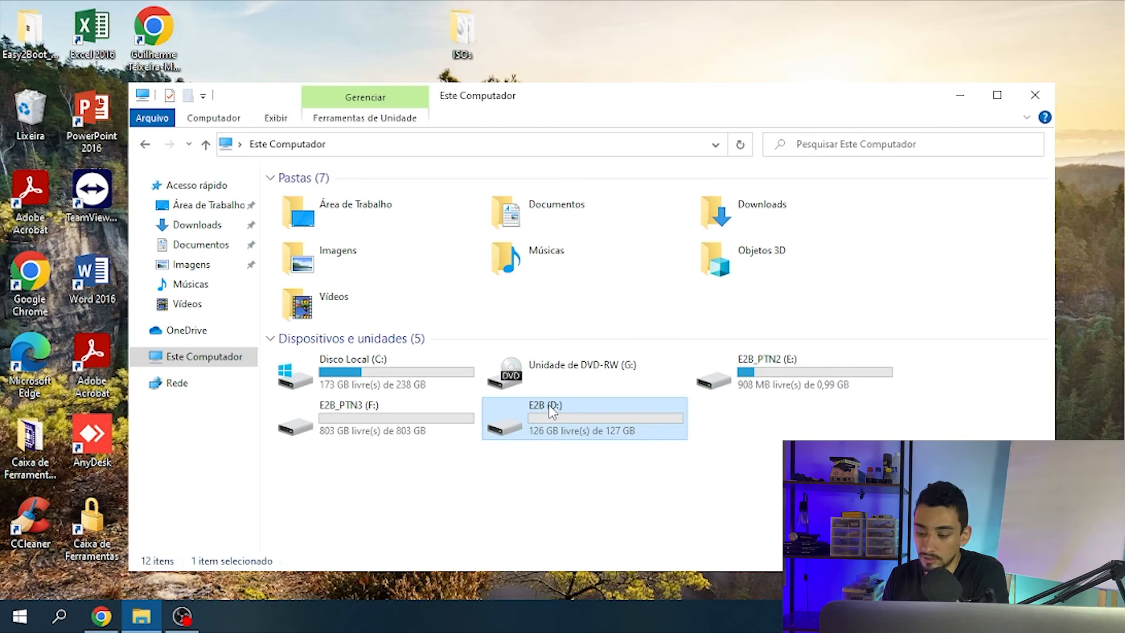
{"action": "mouse_move", "coordinate": [769, 377]}
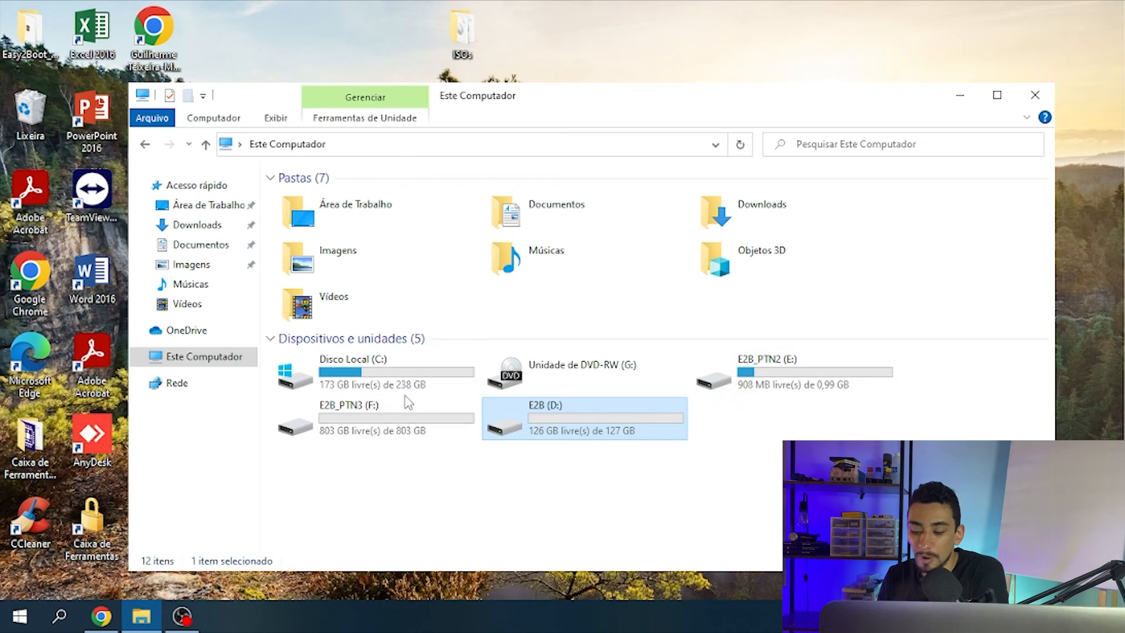
{"action": "double_click", "coordinate": [342, 433]}
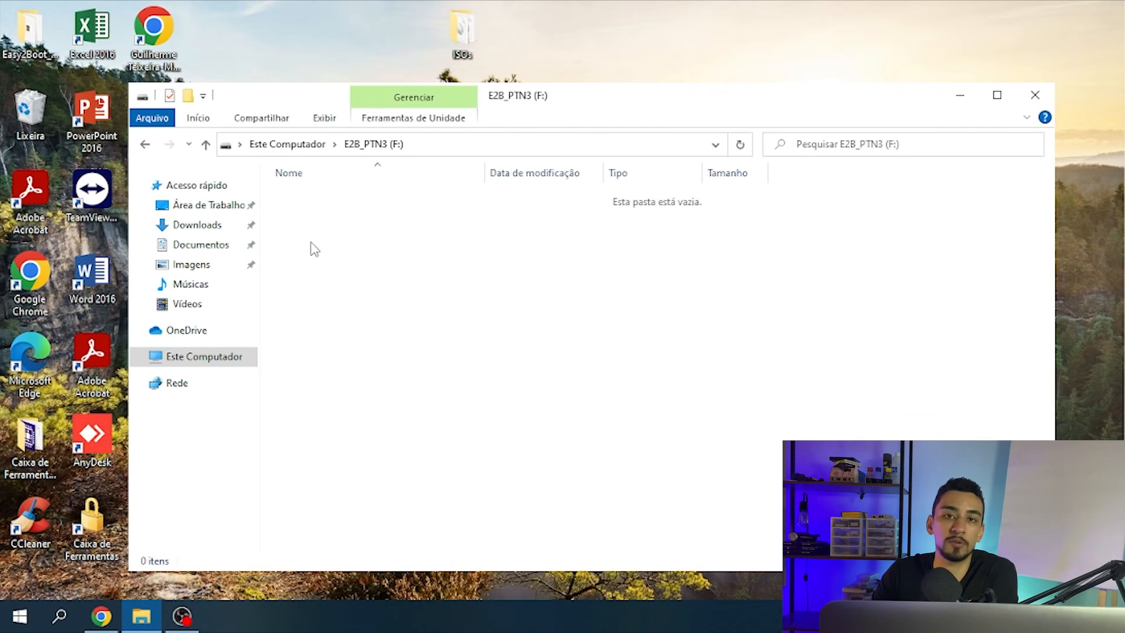
{"action": "left_click", "coordinate": [287, 145]}
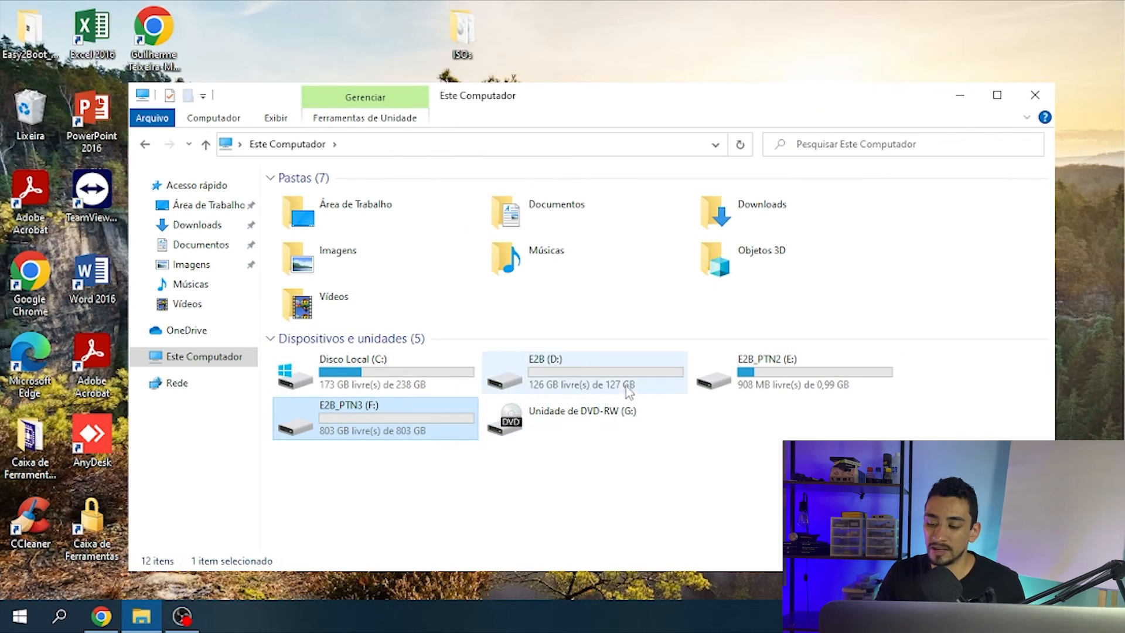
{"action": "double_click", "coordinate": [605, 388]}
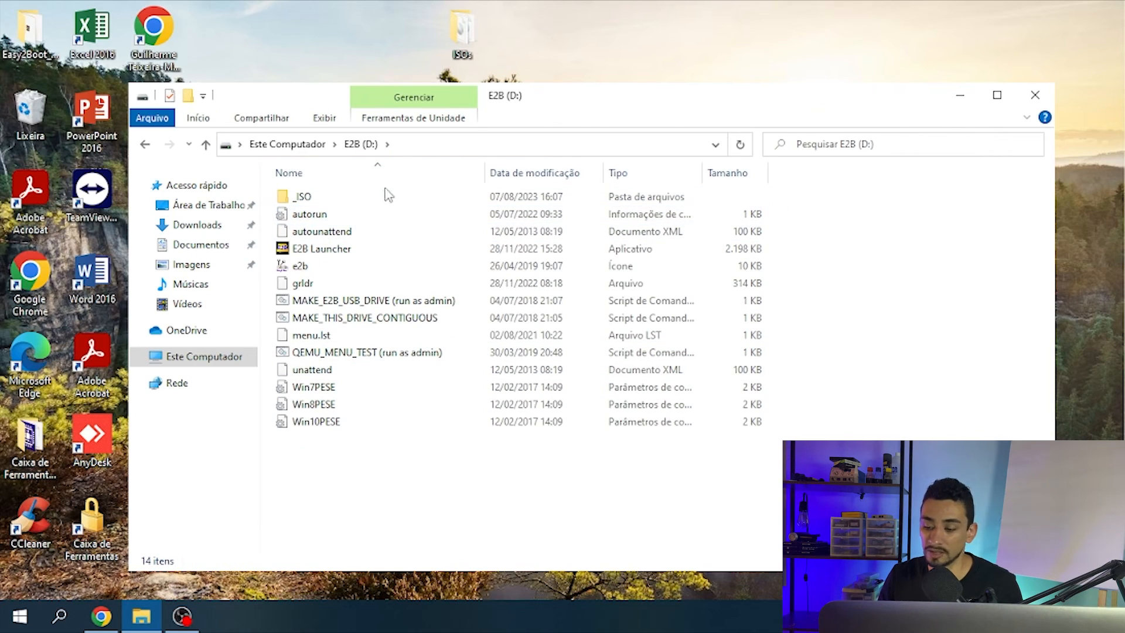
{"action": "left_click_drag", "start_coordinate": [613, 99], "coordinate": [3, 201]}
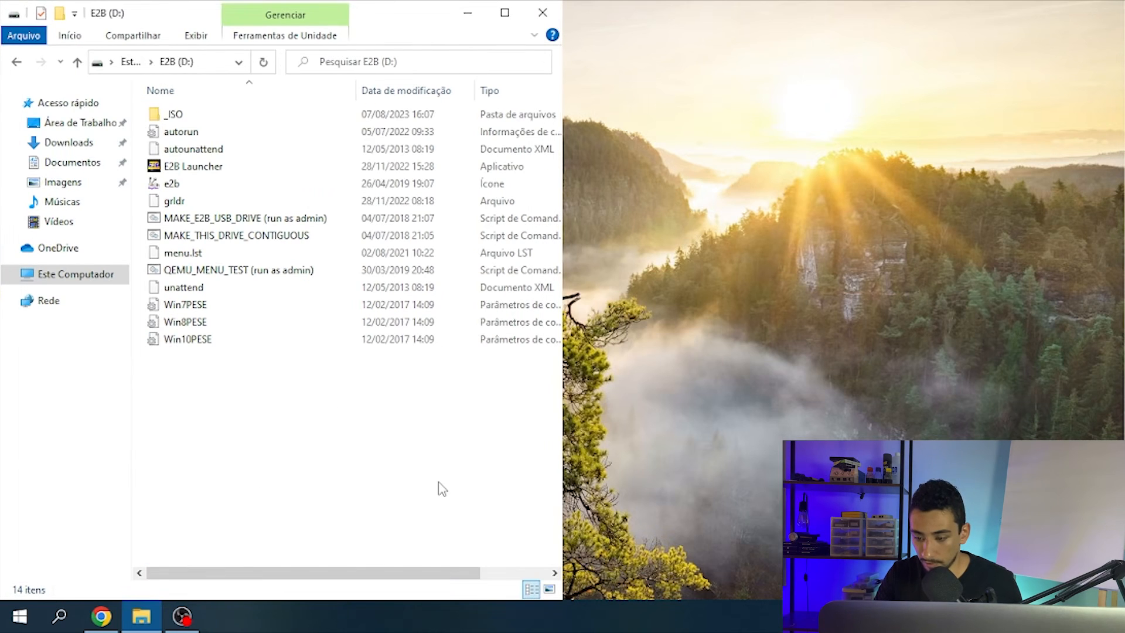
- Show the Desktop's ISOs folder in a second File Explorer window beside the E2B (D:) window
{"action": "key", "text": "super+e"}
{"action": "key", "text": "super+Right"}
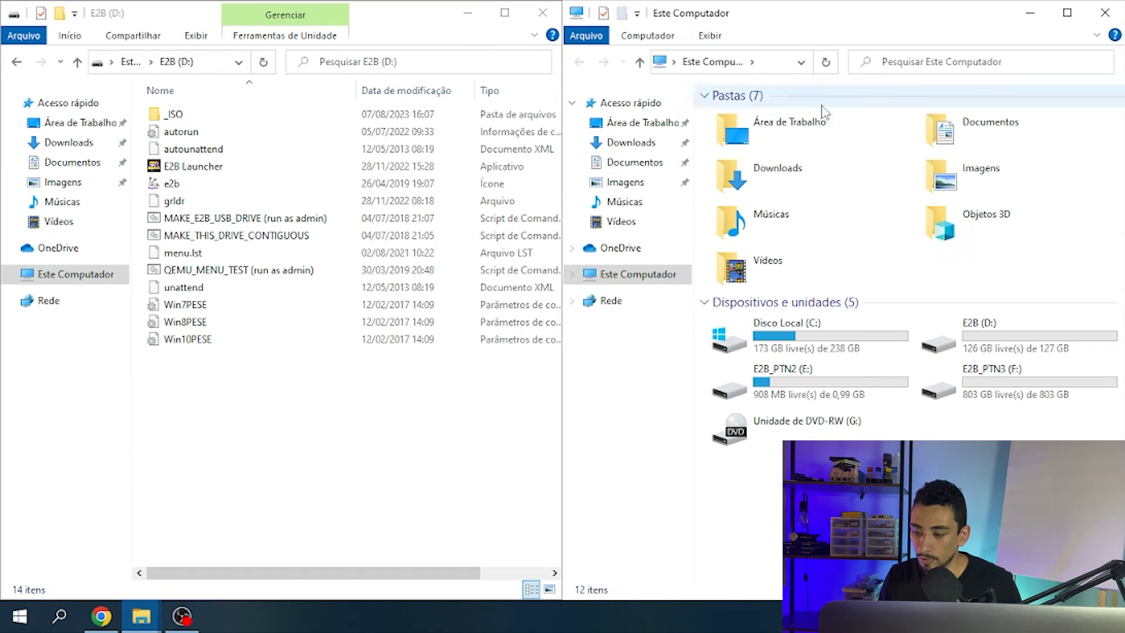
{"action": "left_click", "coordinate": [663, 124]}
{"action": "double_click", "coordinate": [765, 155]}
{"action": "left_click_drag", "start_coordinate": [818, 368], "coordinate": [798, 358]}
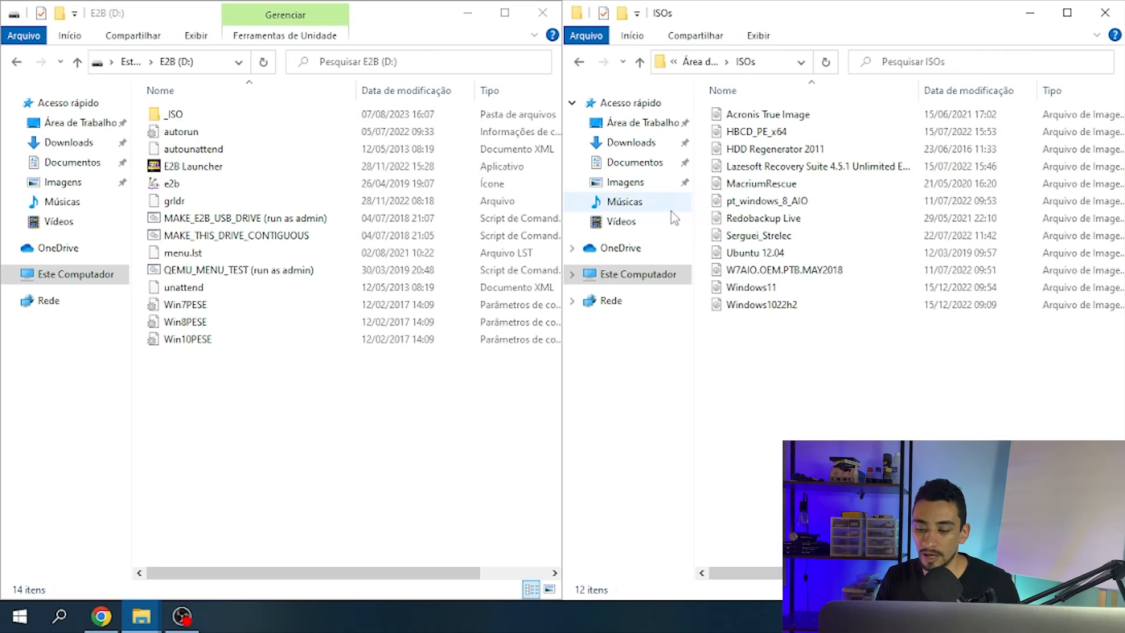
{"action": "left_click", "coordinate": [168, 27]}
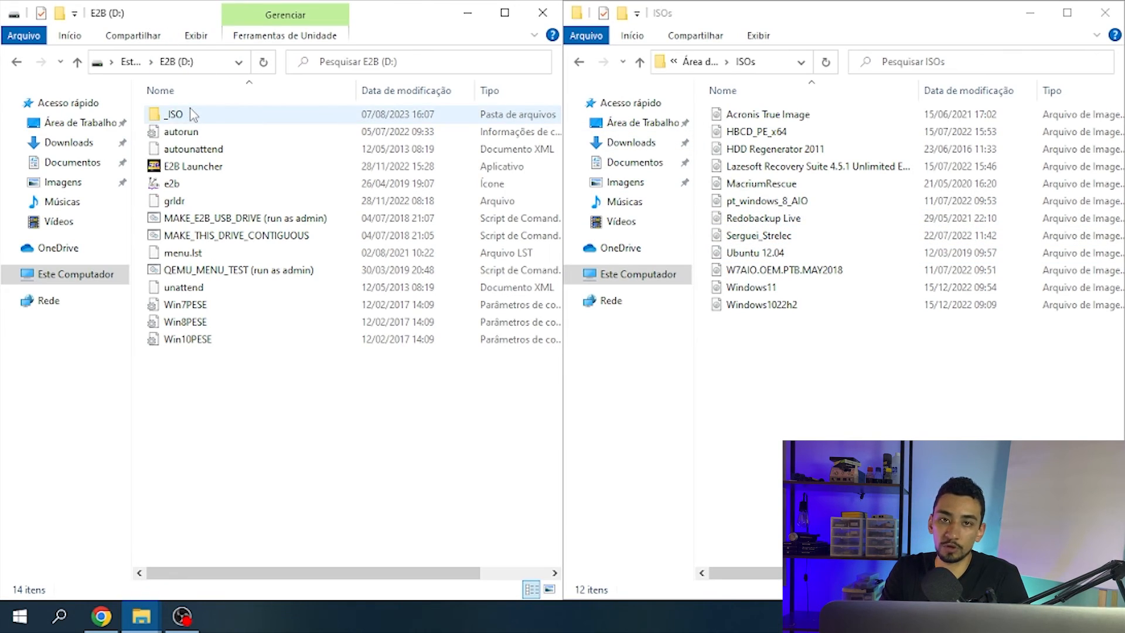
- Copy the Windows1022h2 image from the ISOs folder into the WIN10 folder under _ISO/WINDOWS on the E2B drive
{"action": "mouse_move", "coordinate": [193, 113]}
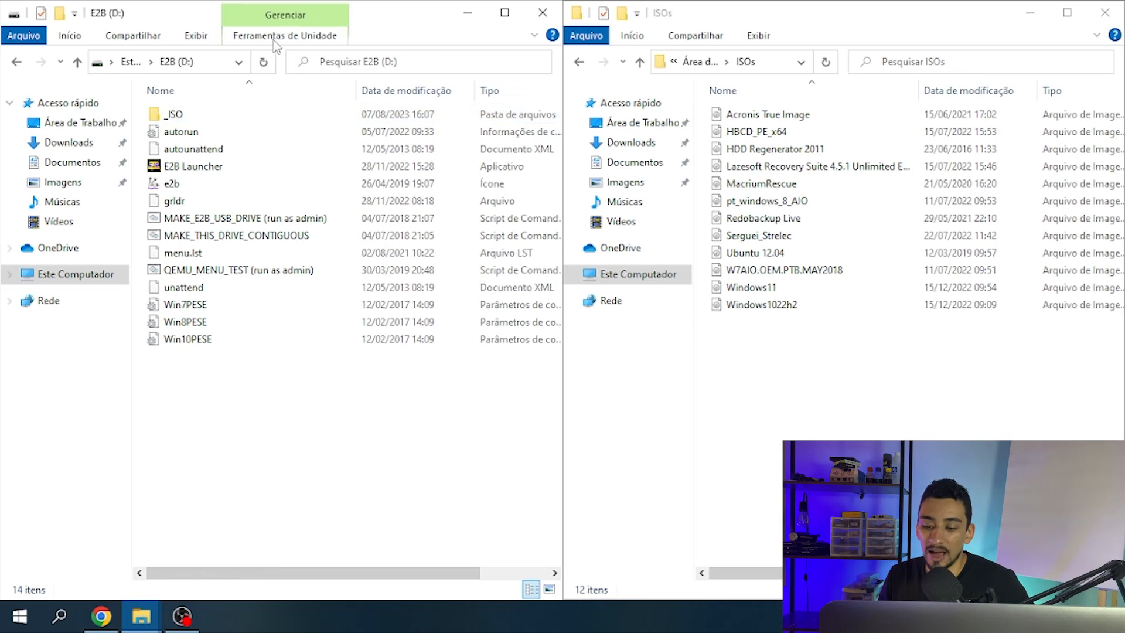
{"action": "double_click", "coordinate": [175, 115]}
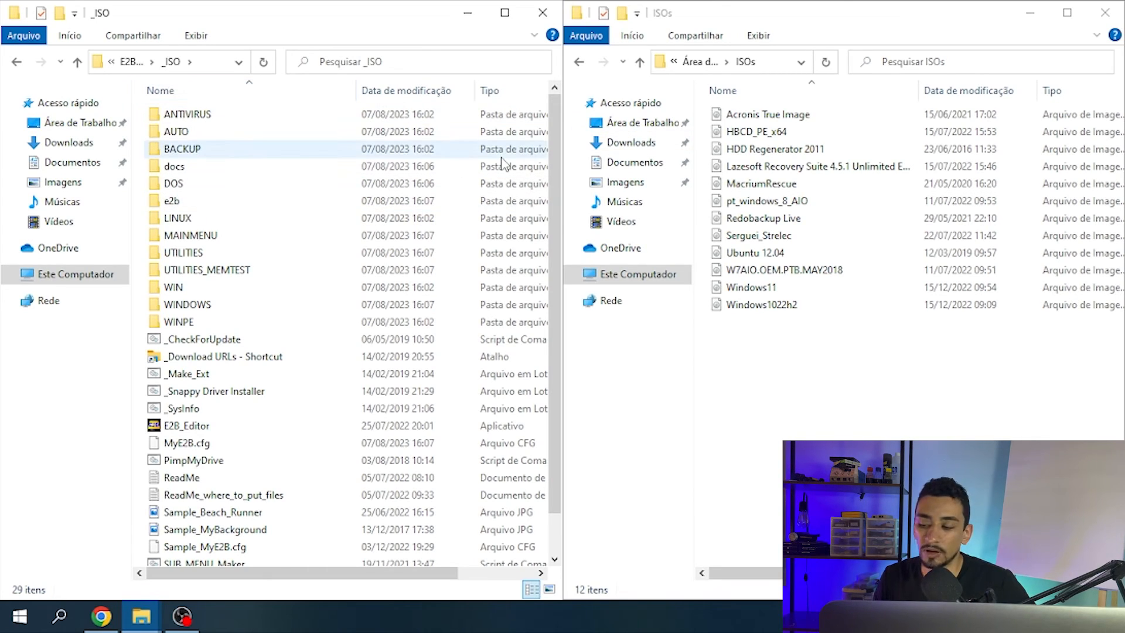
{"action": "left_click", "coordinate": [795, 311]}
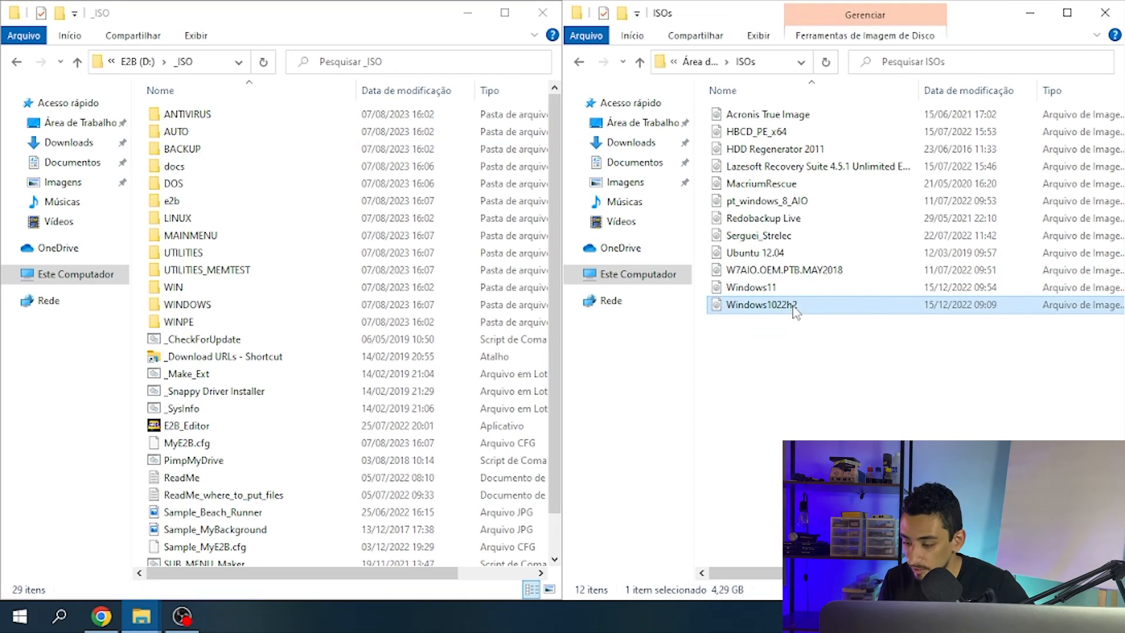
{"action": "double_click", "coordinate": [195, 306]}
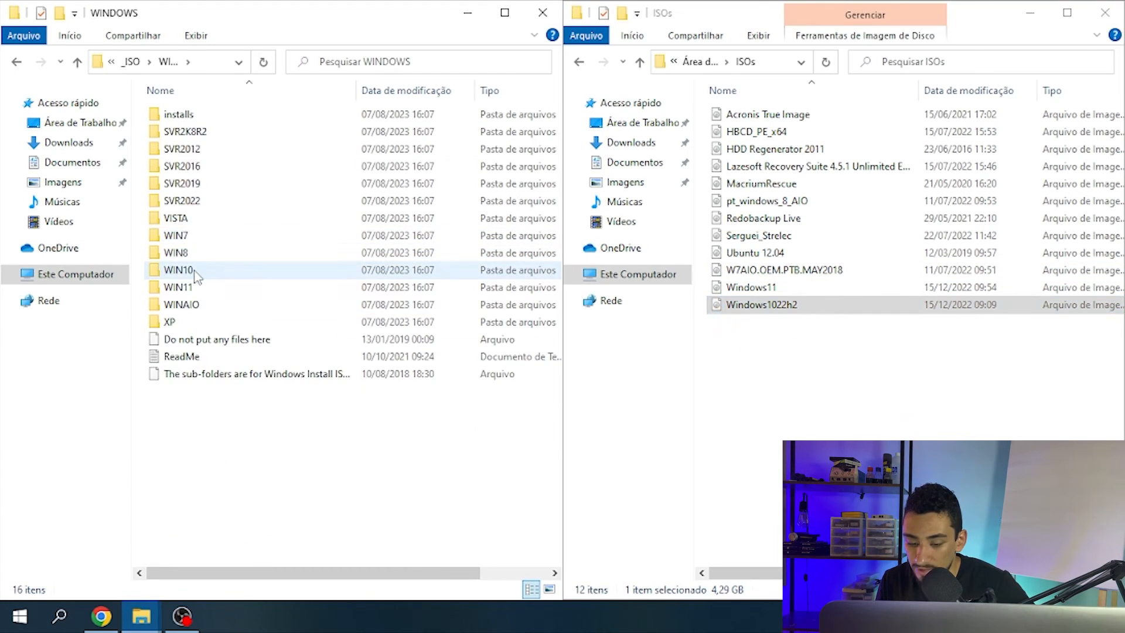
{"action": "double_click", "coordinate": [195, 275]}
{"action": "left_click", "coordinate": [778, 315]}
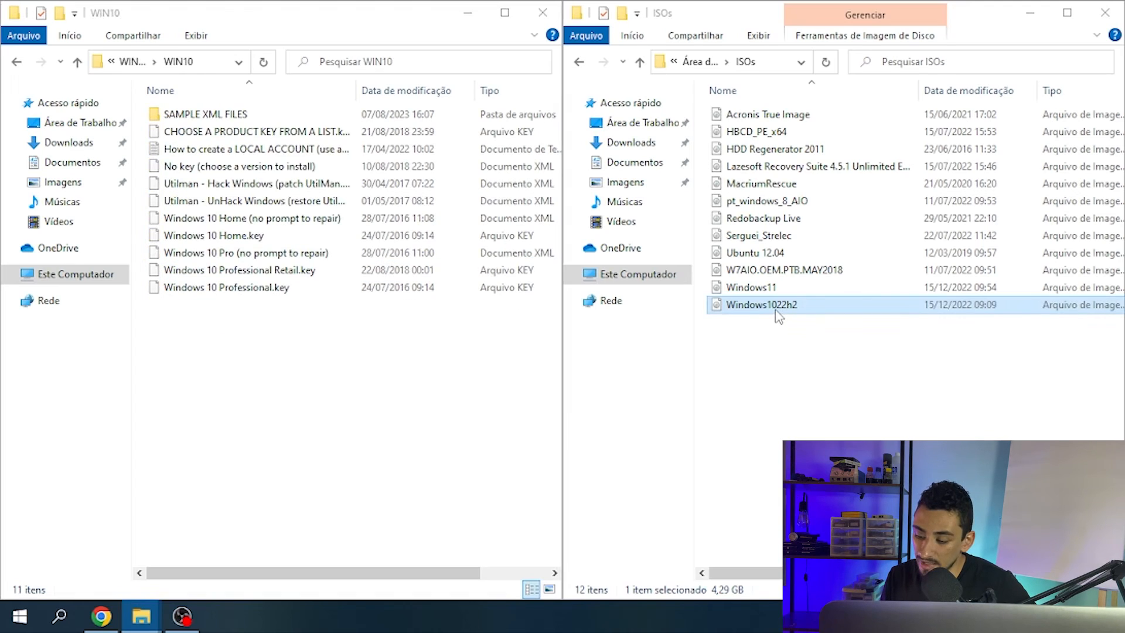
{"action": "left_click_drag", "start_coordinate": [778, 316], "coordinate": [296, 376]}
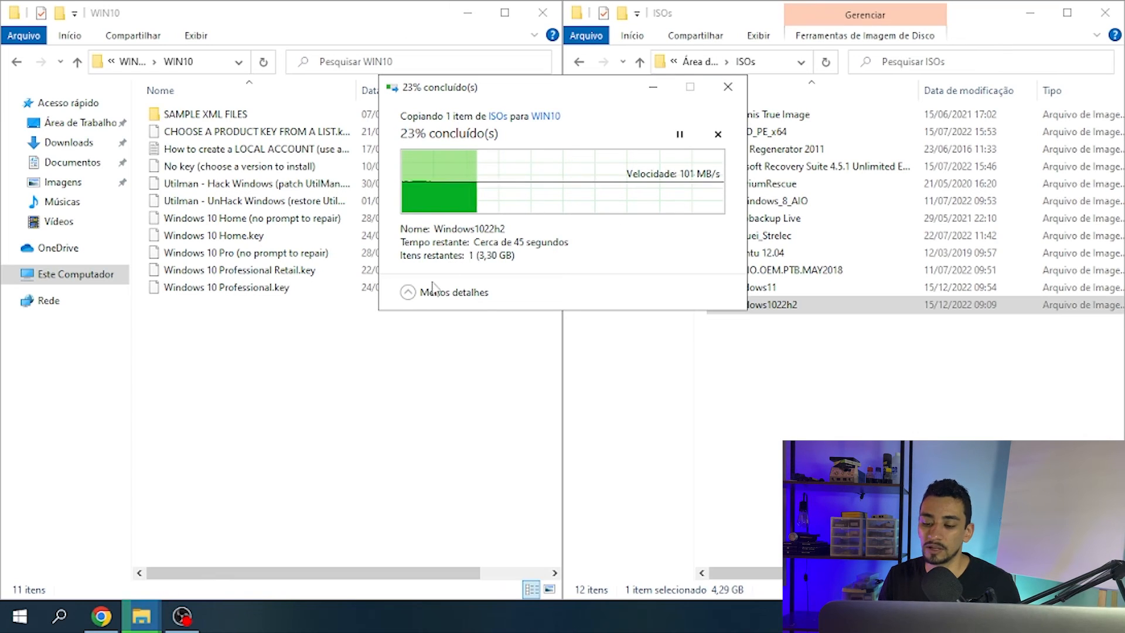
- Copy the Windows11 image from the ISOs folder into the WIN11 folder under _ISO/WINDOWS
{"action": "left_click", "coordinate": [229, 284]}
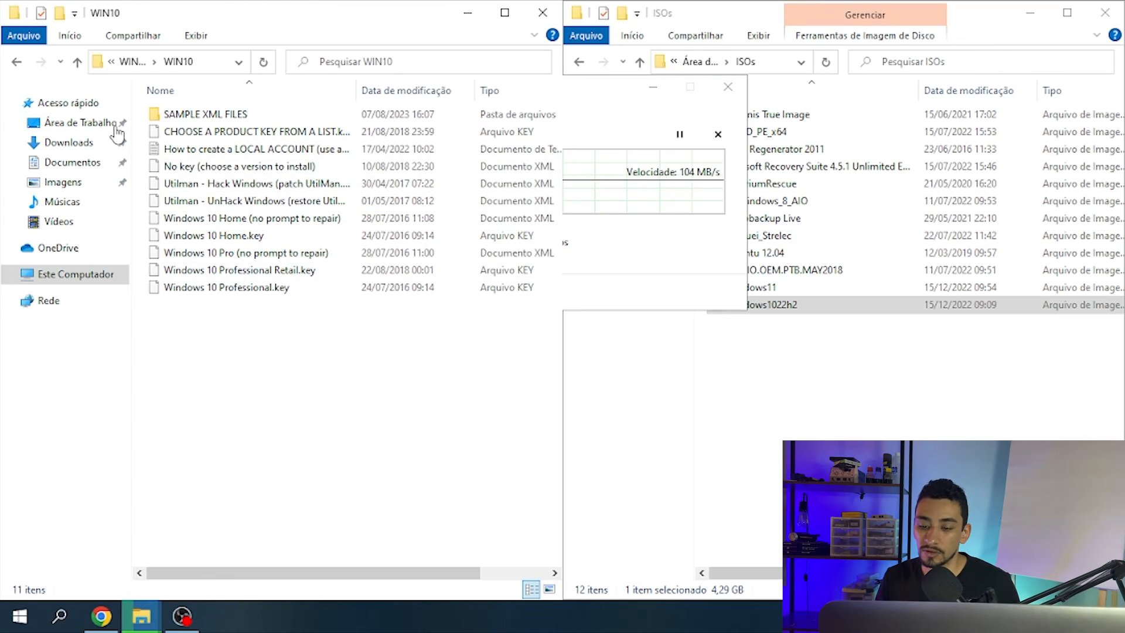
{"action": "left_click", "coordinate": [130, 61]}
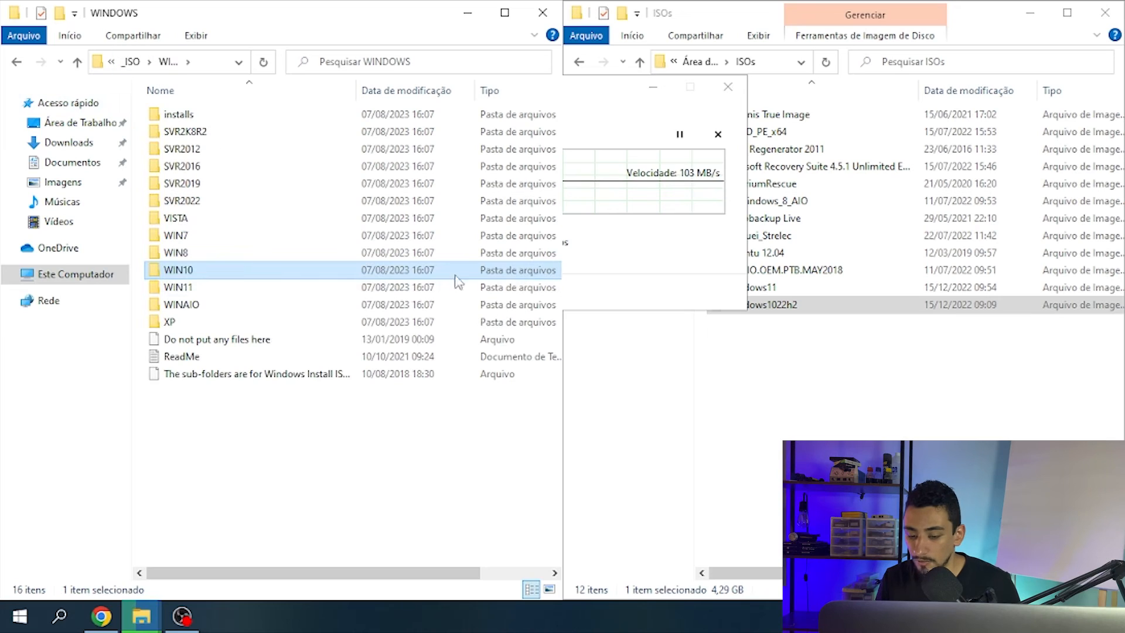
{"action": "double_click", "coordinate": [235, 287]}
{"action": "left_click", "coordinate": [778, 296]}
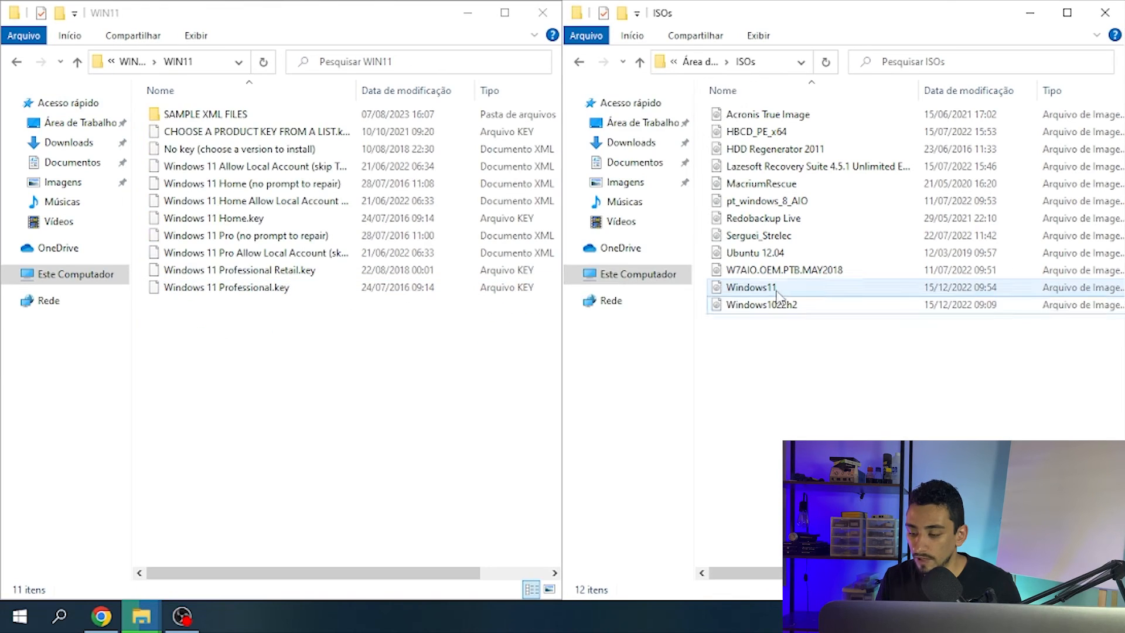
{"action": "left_click", "coordinate": [778, 292]}
{"action": "left_click_drag", "start_coordinate": [794, 293], "coordinate": [269, 360]}
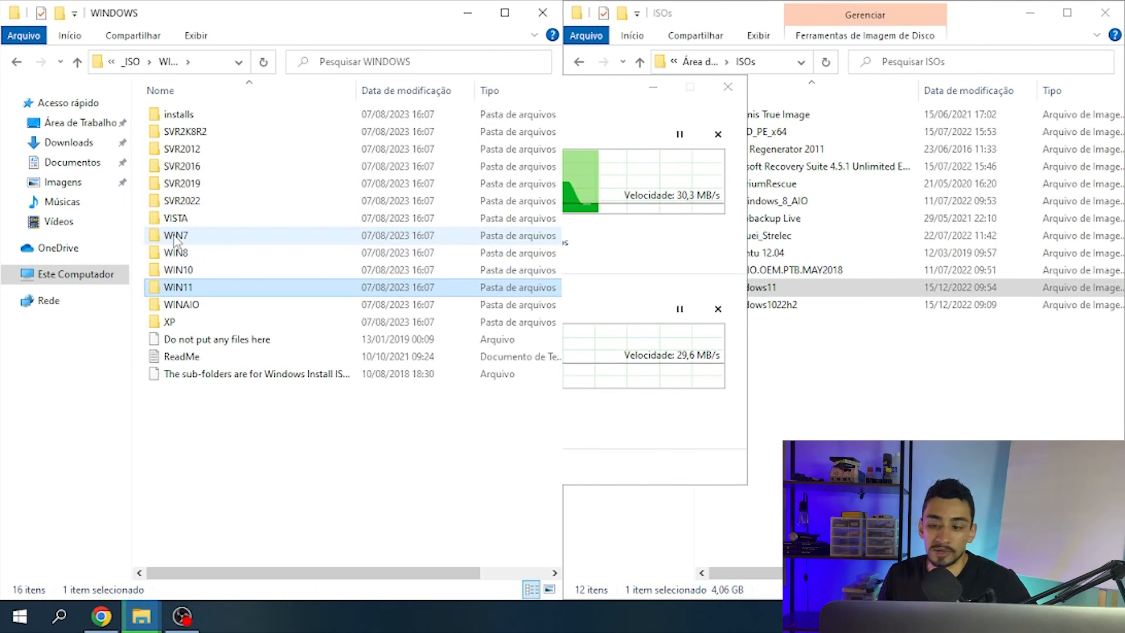
- Copy the pt_windows_8_AIO image from the ISOs folder into the WIN8 folder under _ISO/WINDOWS
{"action": "double_click", "coordinate": [175, 252]}
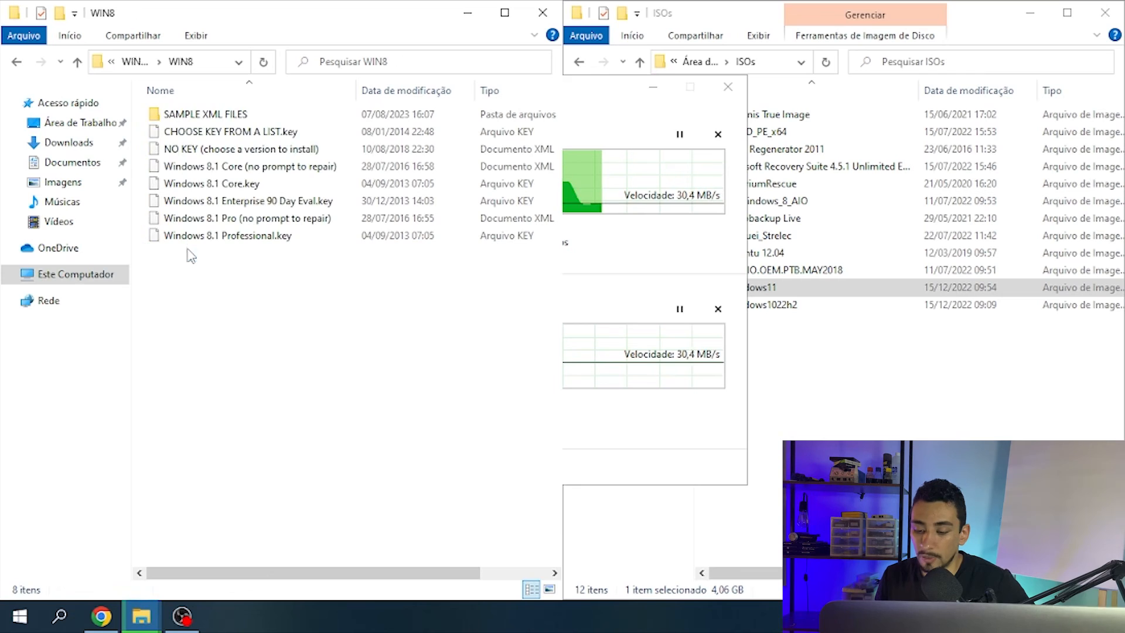
{"action": "left_click", "coordinate": [783, 351]}
{"action": "left_click_drag", "start_coordinate": [785, 201], "coordinate": [293, 311]}
- Return to the WINDOWS folder and look over its subfolders for other versions, such as SVR2012, SVR2016, VISTA and XP
{"action": "left_click", "coordinate": [134, 62]}
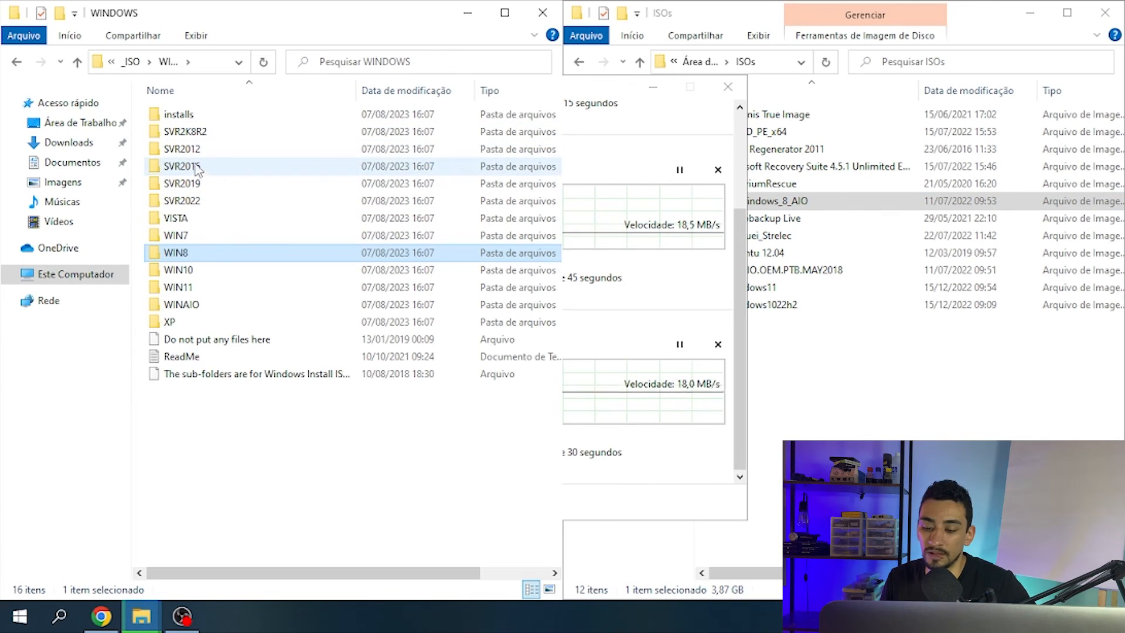
{"action": "left_click", "coordinate": [226, 150]}
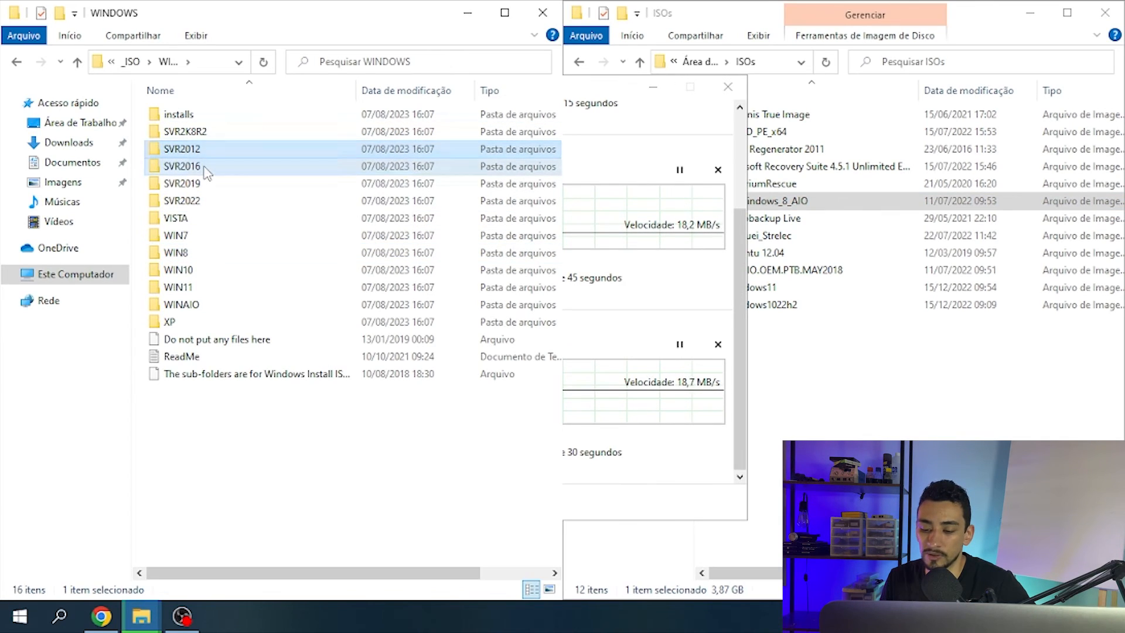
{"action": "left_click", "coordinate": [228, 167]}
{"action": "left_click", "coordinate": [179, 219]}
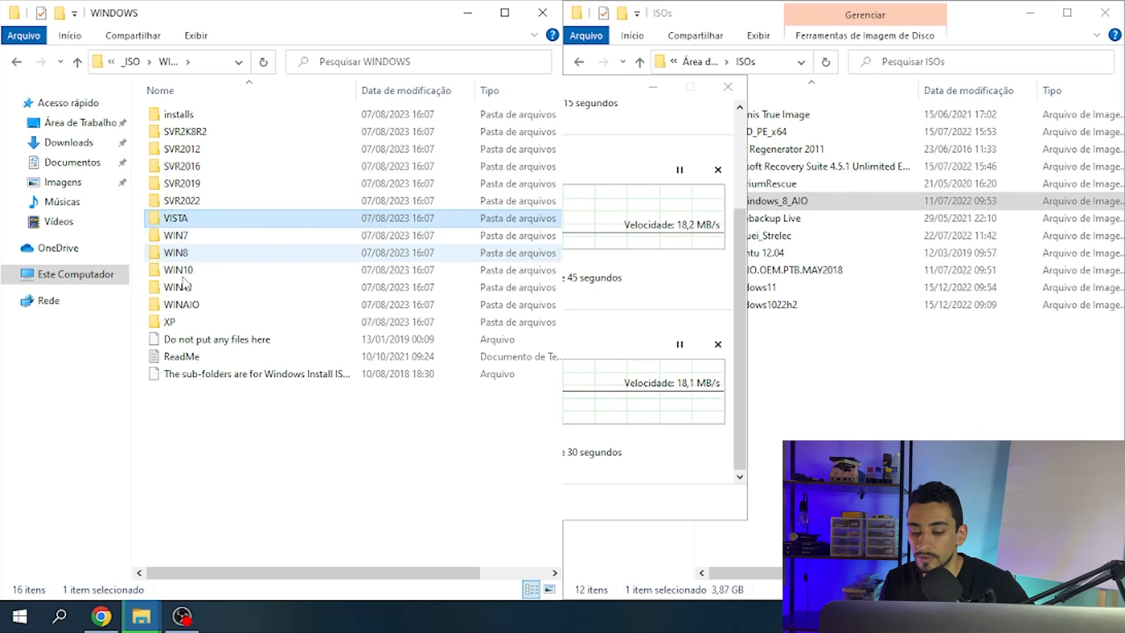
{"action": "left_click", "coordinate": [181, 321]}
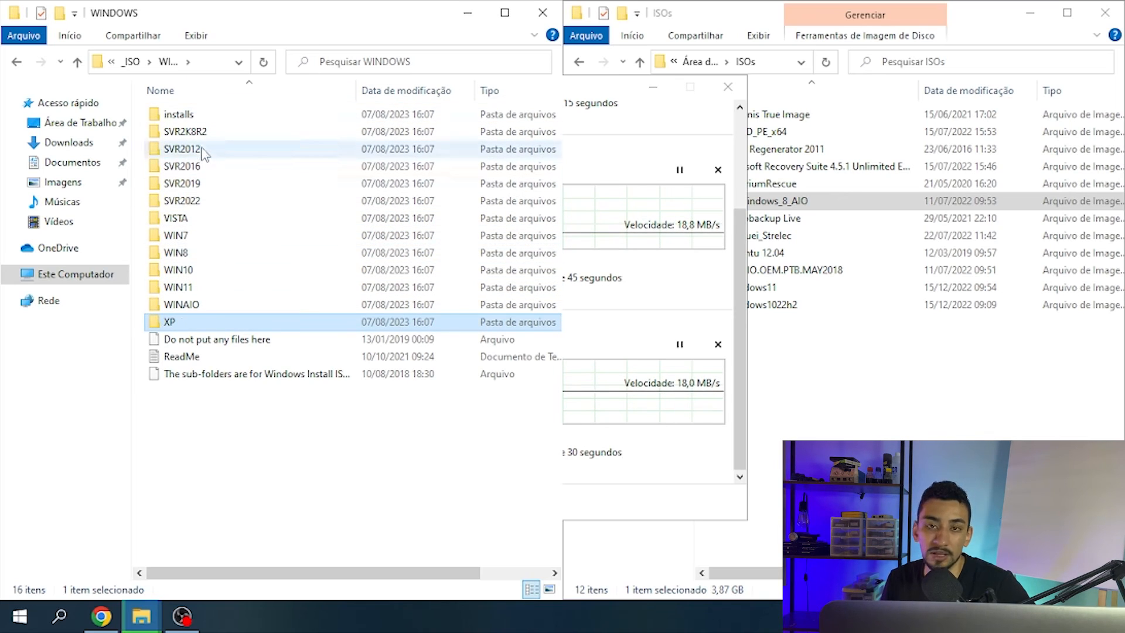
- Copy the Acronis True Image, HBCD_PE_x64, Lazesoft Recovery Suite 4.5.1, MacriumRescue and Serguei_Strelec images together into the drive's _ISO/WINPE folder
{"action": "left_click", "coordinate": [129, 65]}
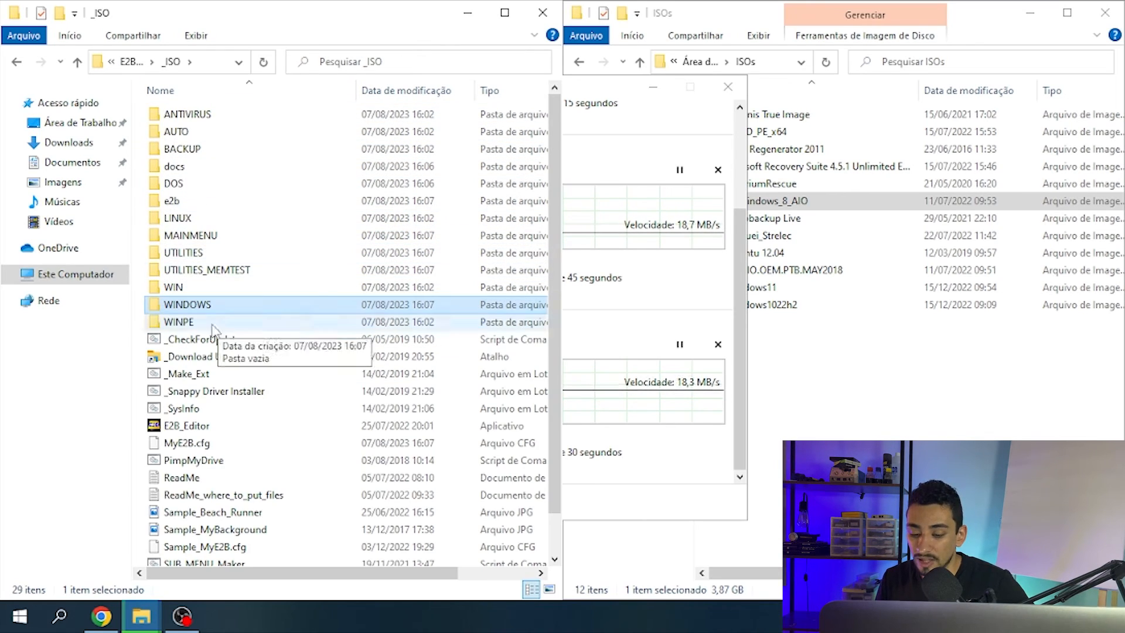
{"action": "double_click", "coordinate": [192, 323]}
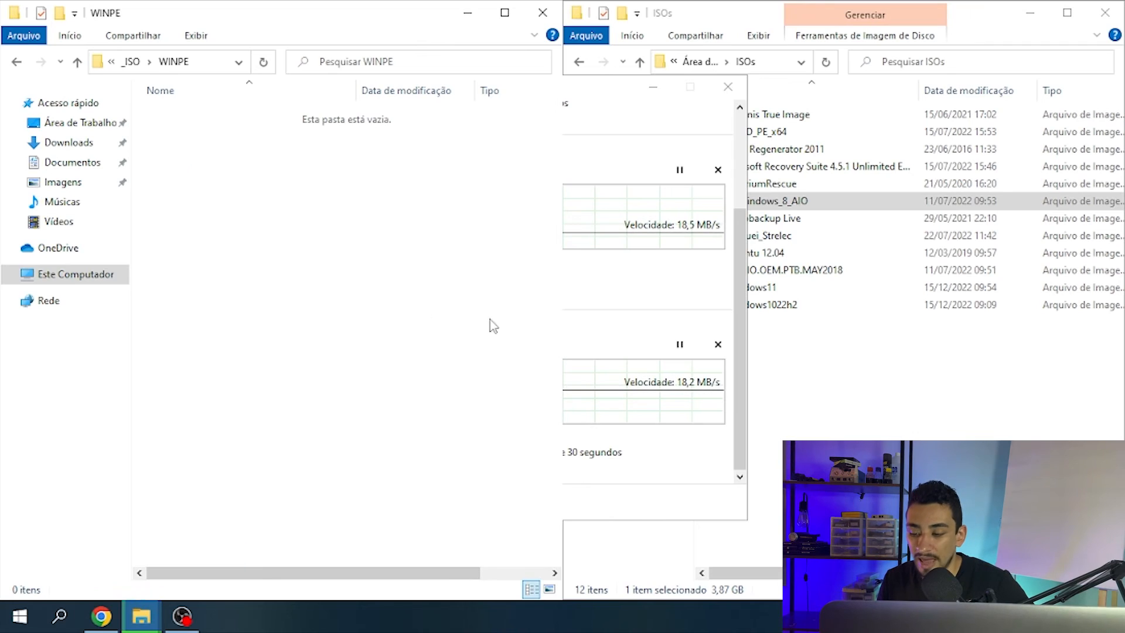
{"action": "left_click", "coordinate": [947, 428]}
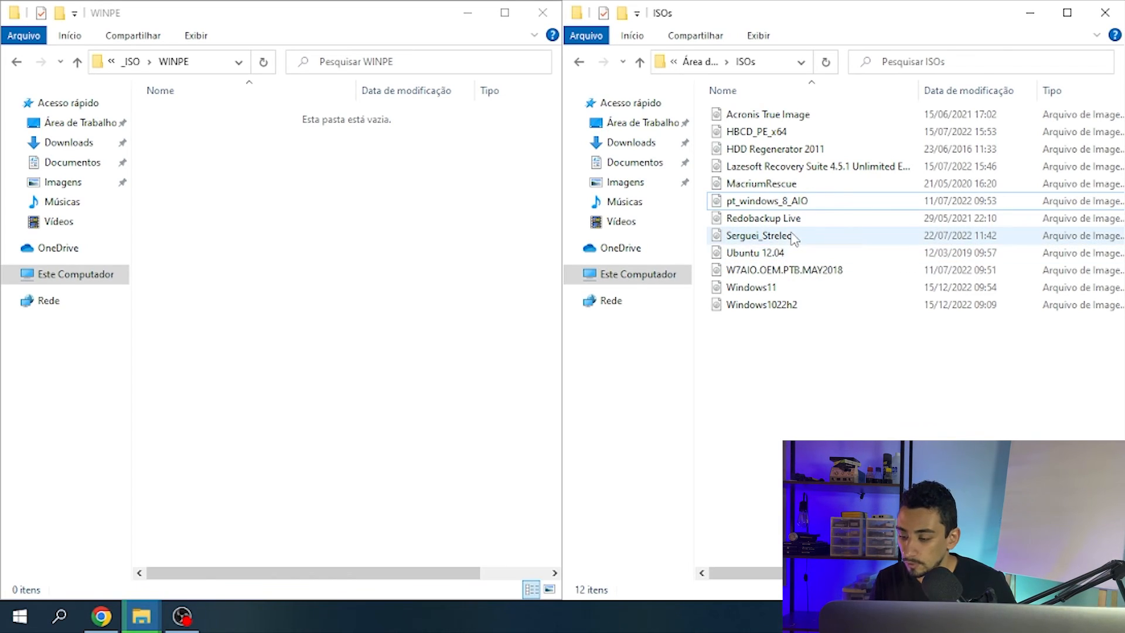
{"action": "left_click", "coordinate": [772, 237]}
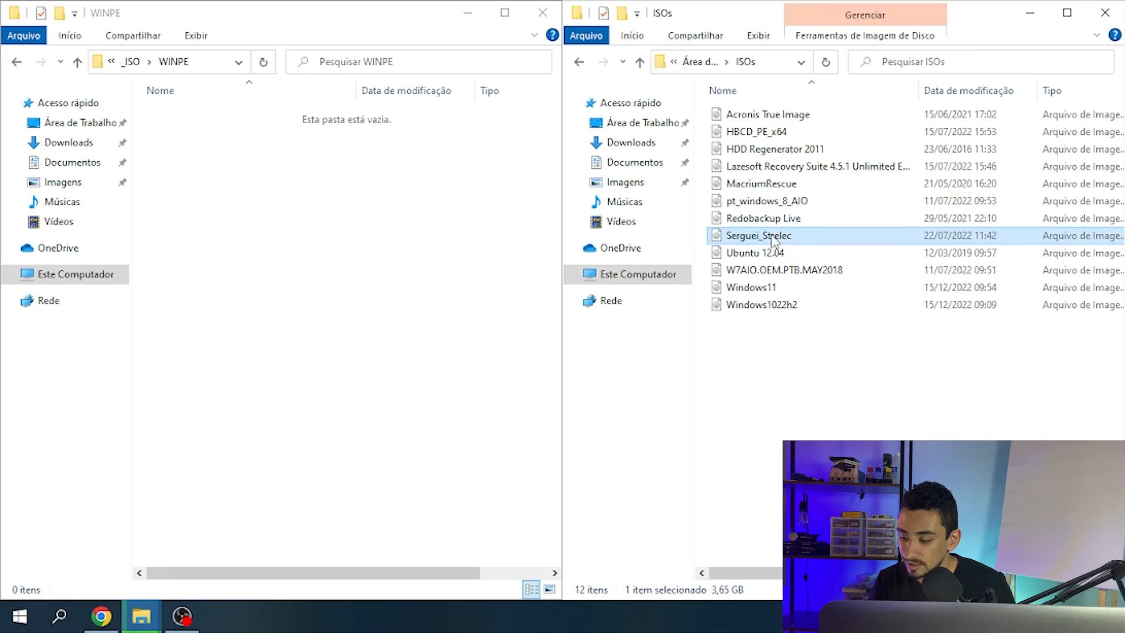
{"action": "left_click", "coordinate": [764, 183], "text": "ctrl"}
{"action": "left_click", "coordinate": [771, 167], "text": "ctrl"}
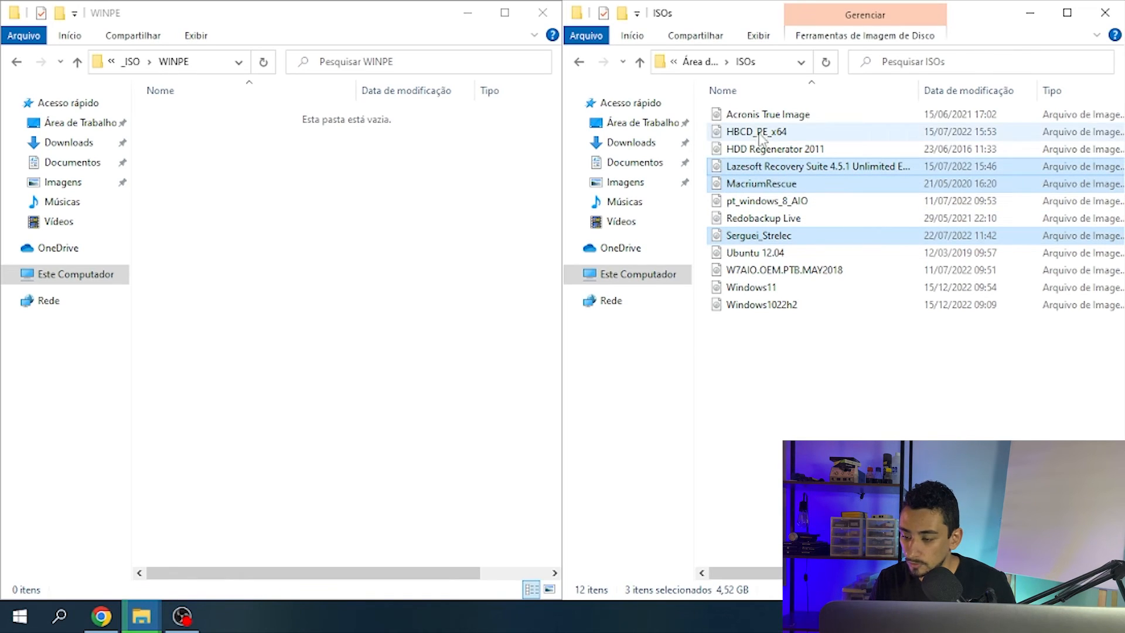
{"action": "left_click", "coordinate": [761, 133], "text": "ctrl"}
{"action": "left_click", "coordinate": [765, 116], "text": "ctrl"}
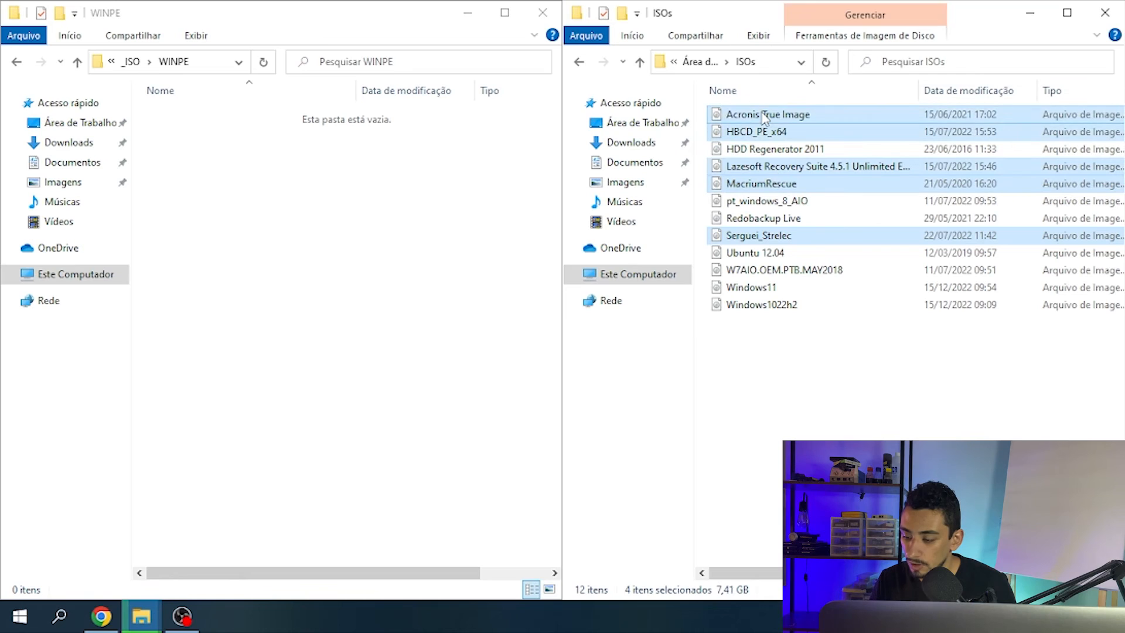
{"action": "left_click_drag", "start_coordinate": [761, 184], "coordinate": [296, 306]}
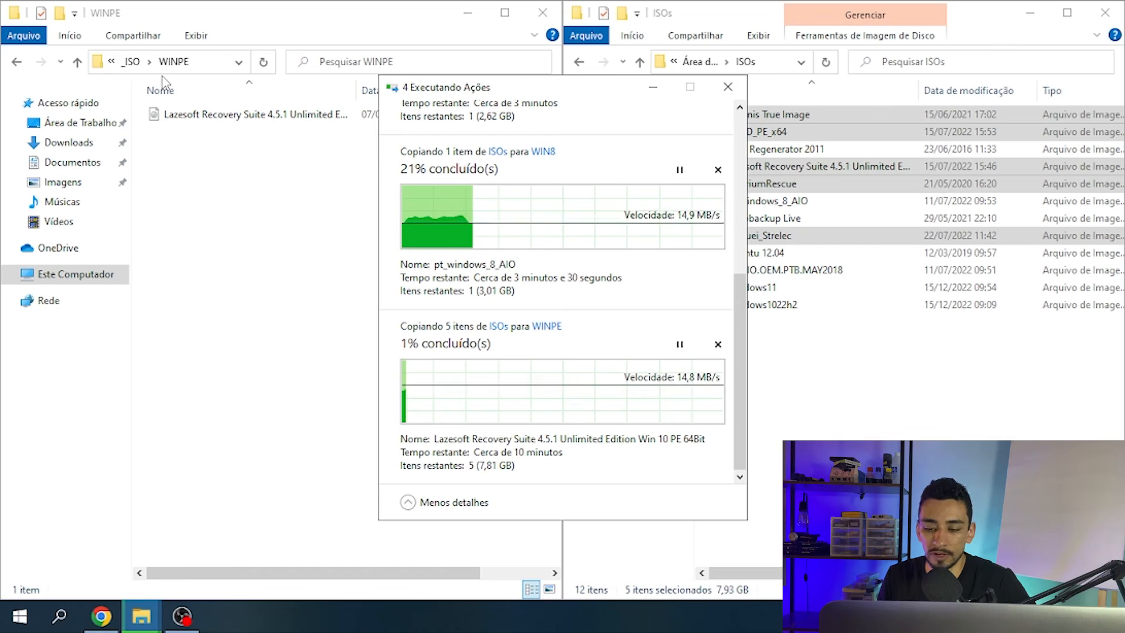
- Copy the Ubuntu 12.04 image into the _ISO/LINUX folder and check the progress of the running copies
{"action": "left_click", "coordinate": [136, 70]}
{"action": "left_click", "coordinate": [137, 68]}
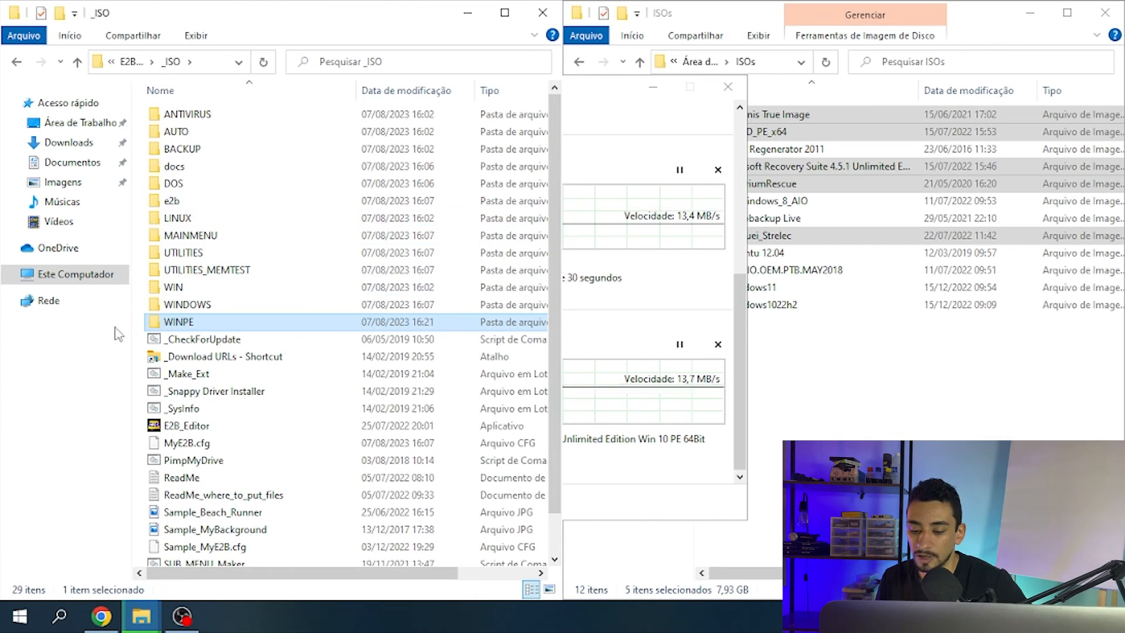
{"action": "double_click", "coordinate": [193, 216]}
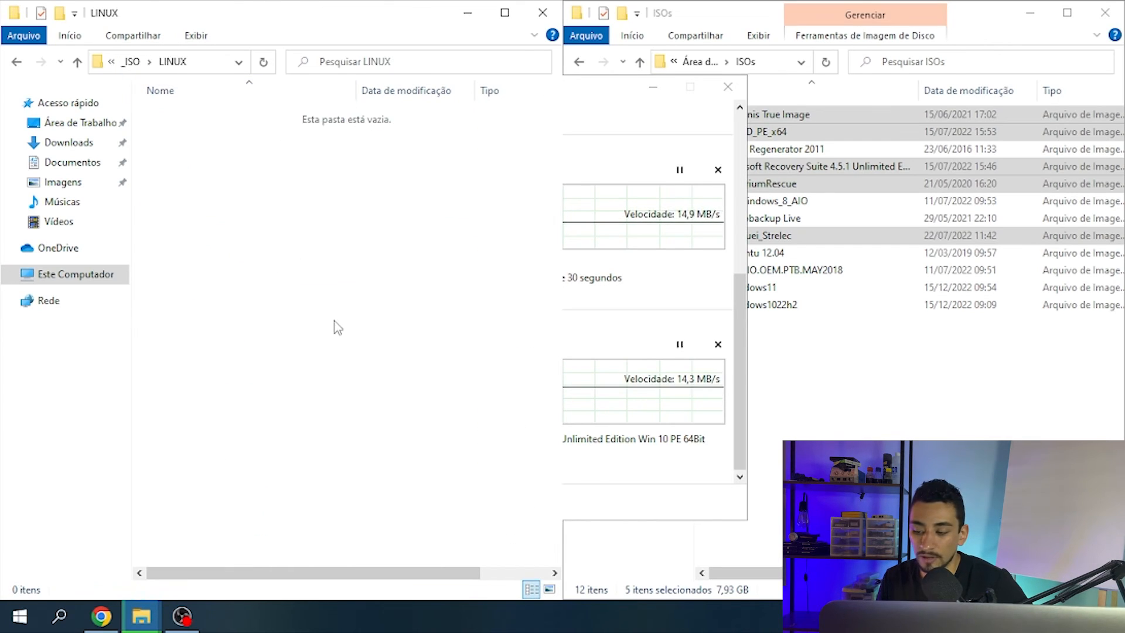
{"action": "left_click", "coordinate": [822, 377]}
{"action": "left_click", "coordinate": [761, 253]}
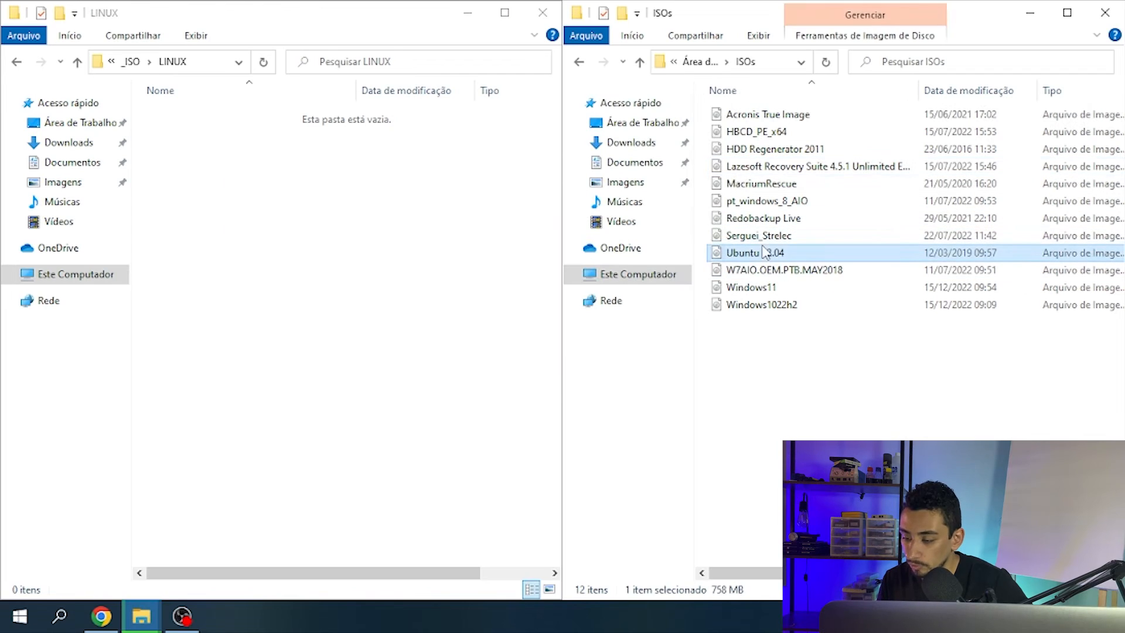
{"action": "left_click", "coordinate": [272, 234]}
{"action": "key", "text": "ctrl+v"}
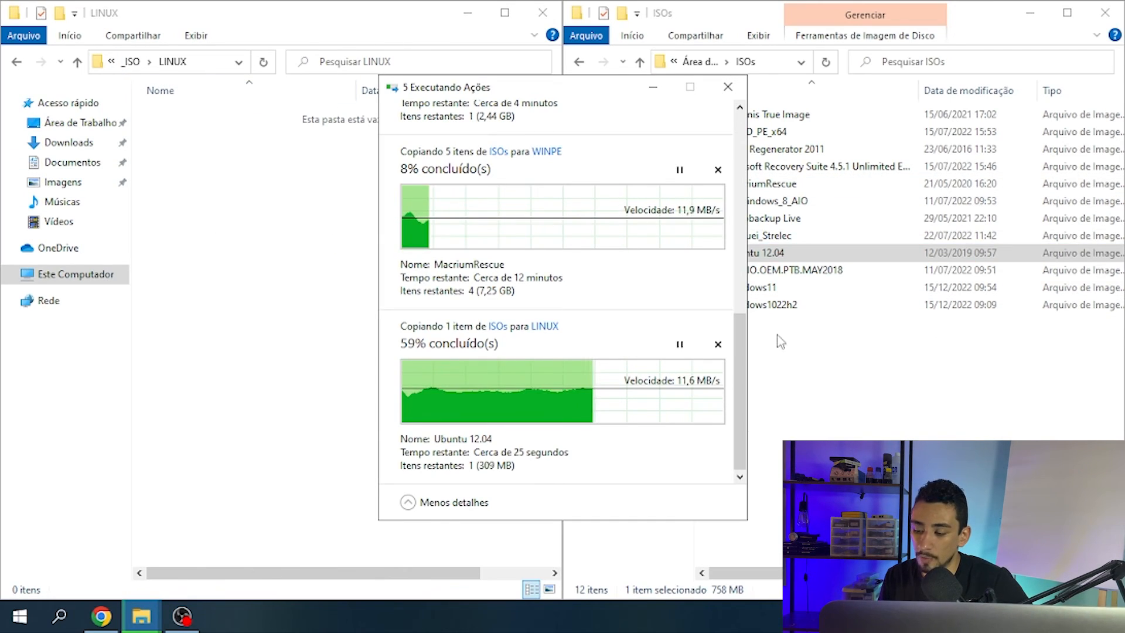
{"action": "left_click_drag", "start_coordinate": [745, 341], "coordinate": [737, 134]}
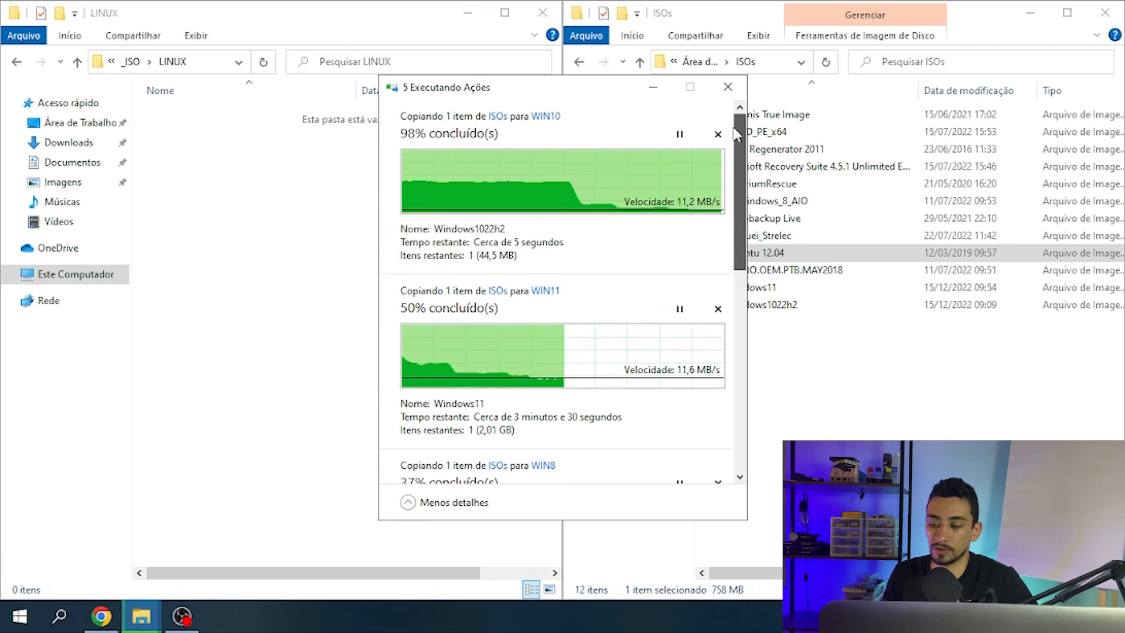